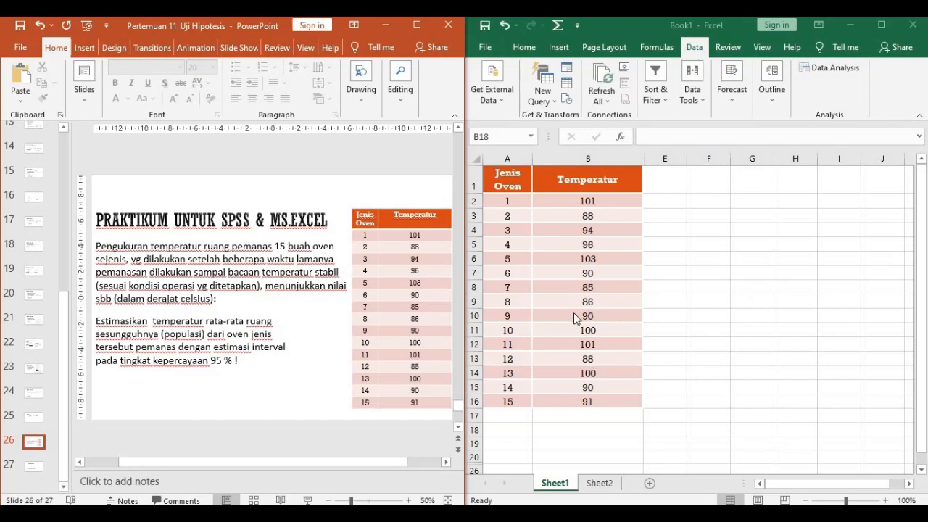
Look over the worked interval-estimation solution on slide 27 and return to the exercise on slide 26
{"action": "left_click", "coordinate": [34, 465]}
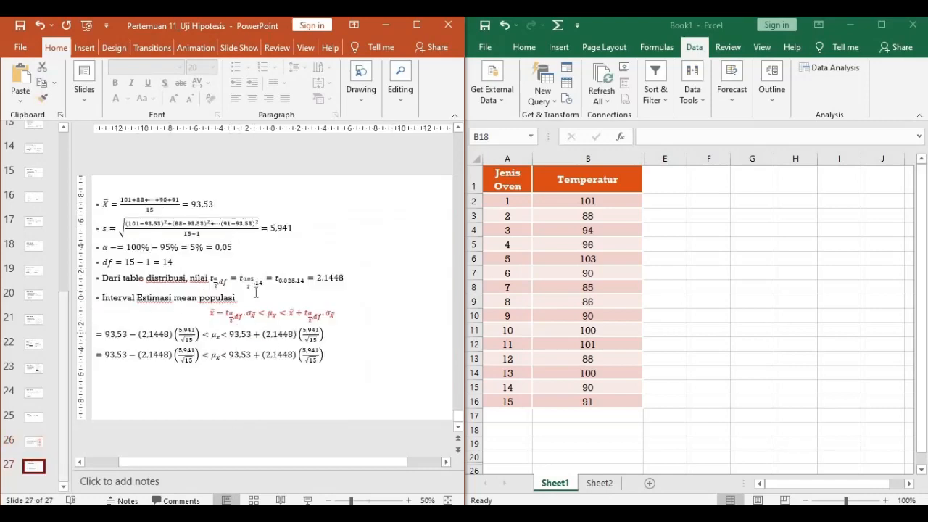
{"action": "left_click", "coordinate": [34, 441]}
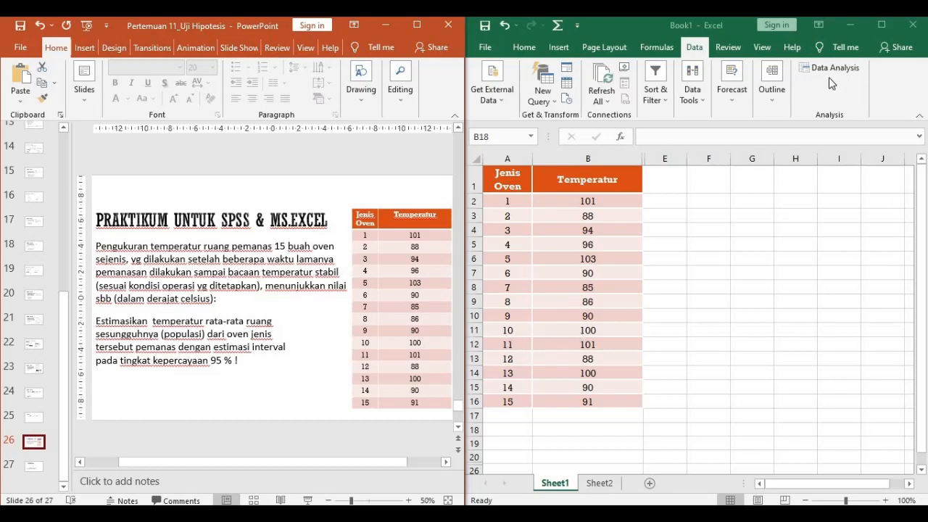
Switch to the Excel workbook with the oven temperatures and maximize its window
{"action": "left_click", "coordinate": [681, 285]}
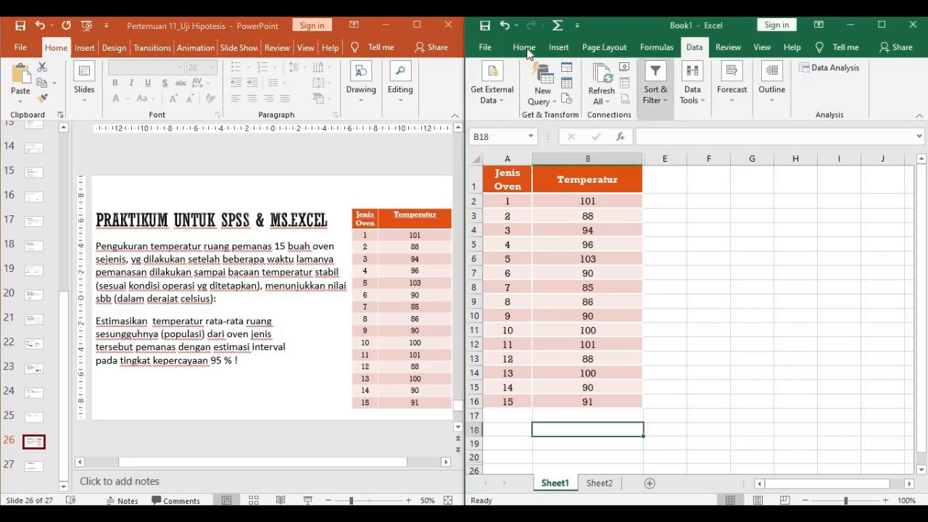
{"action": "left_click", "coordinate": [692, 52]}
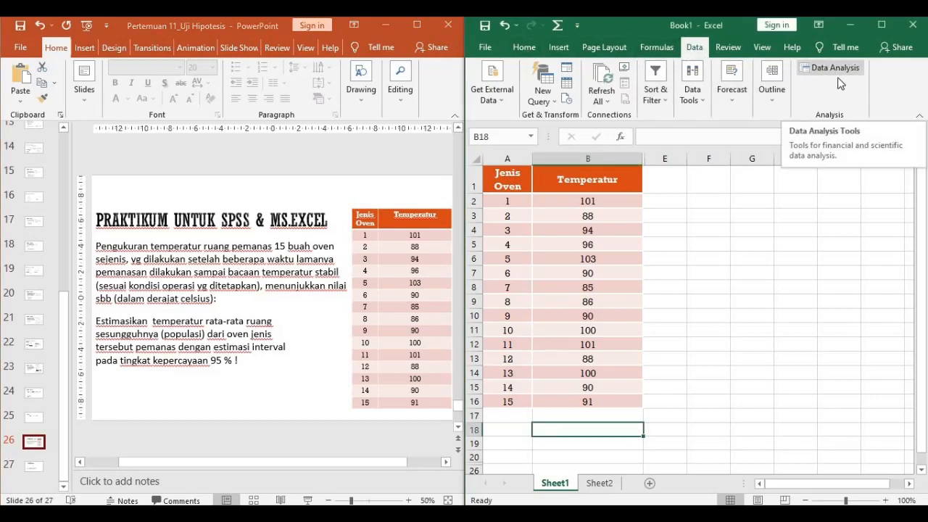
{"action": "left_click", "coordinate": [881, 25]}
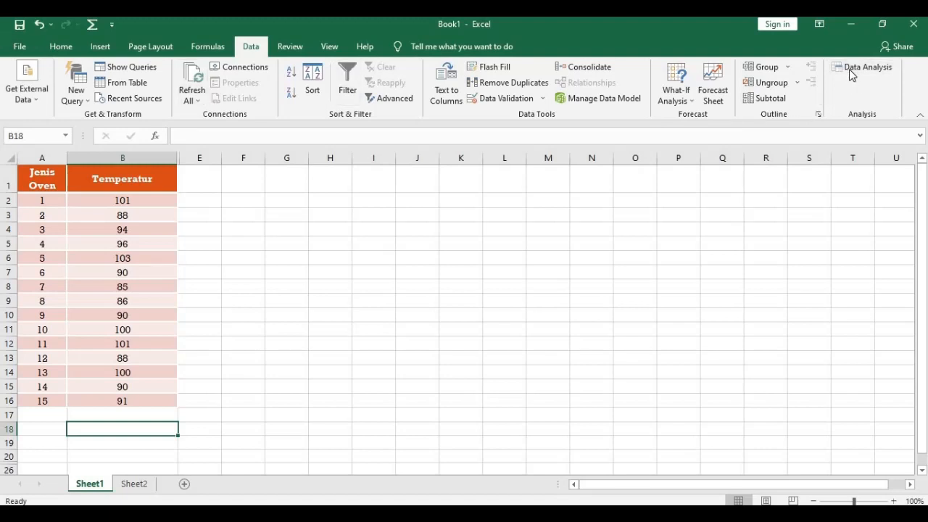
Deactivate the Analysis ToolPak in the Excel add-ins
{"action": "left_click", "coordinate": [18, 47]}
{"action": "left_click", "coordinate": [29, 458]}
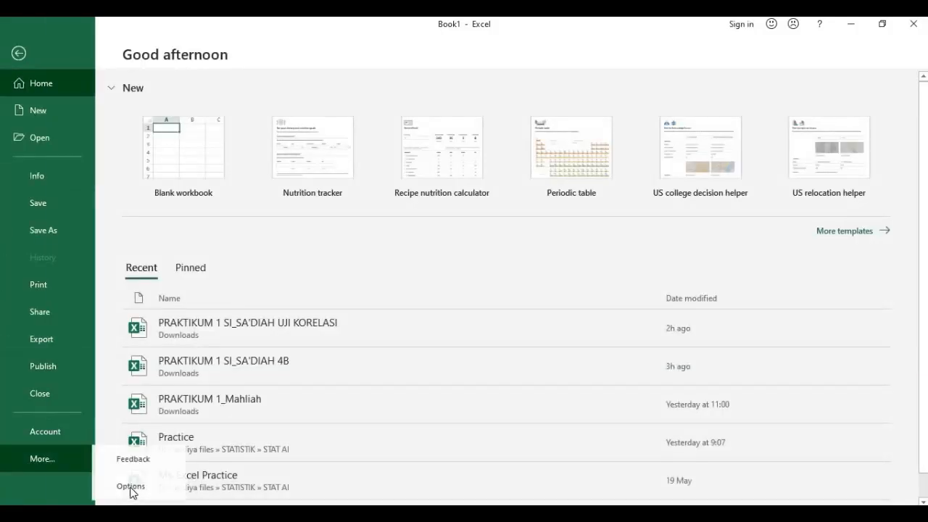
{"action": "left_click", "coordinate": [187, 486]}
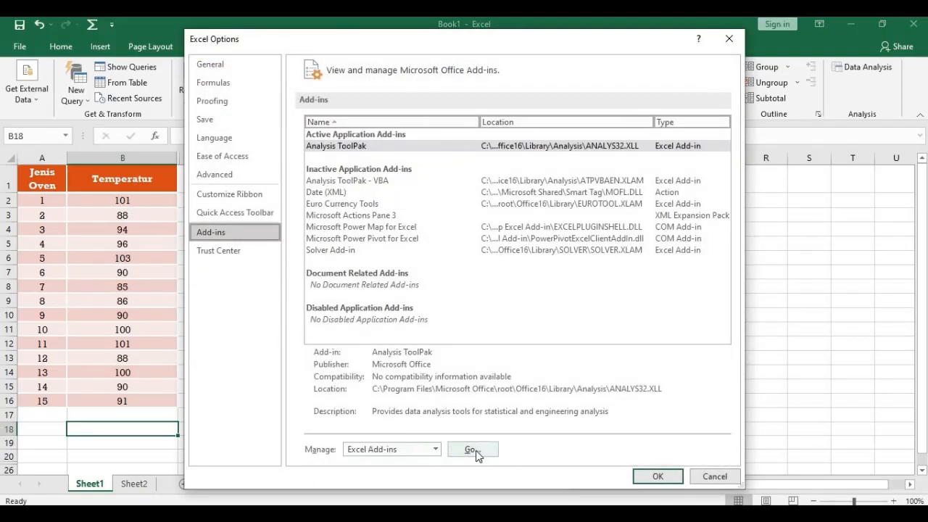
{"action": "left_click", "coordinate": [474, 449]}
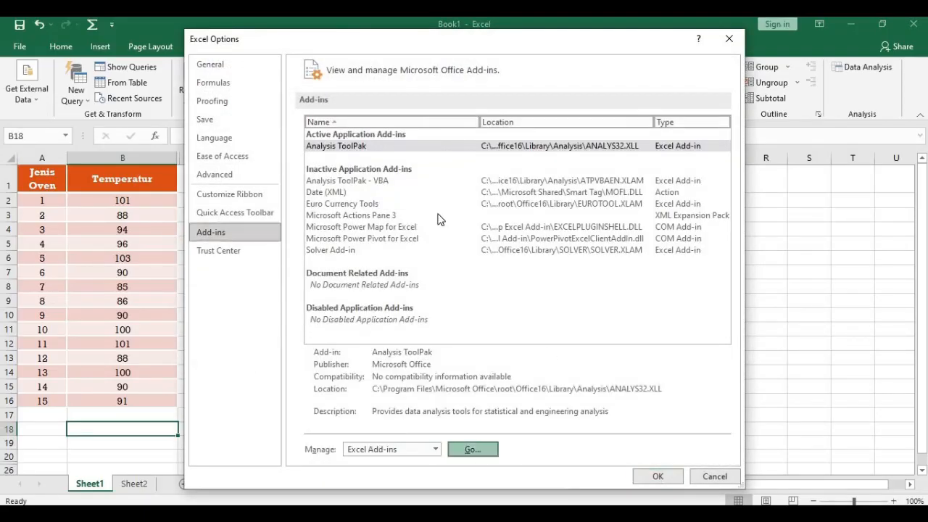
{"action": "left_click", "coordinate": [378, 144]}
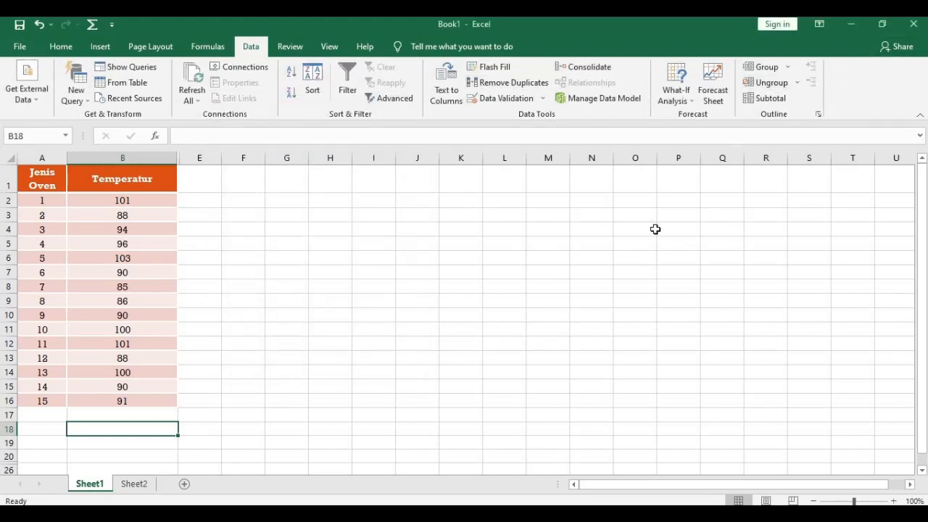
Activate the Analysis ToolPak through the Excel Add-ins management in the program options and return to the worksheet
{"action": "left_click", "coordinate": [20, 49]}
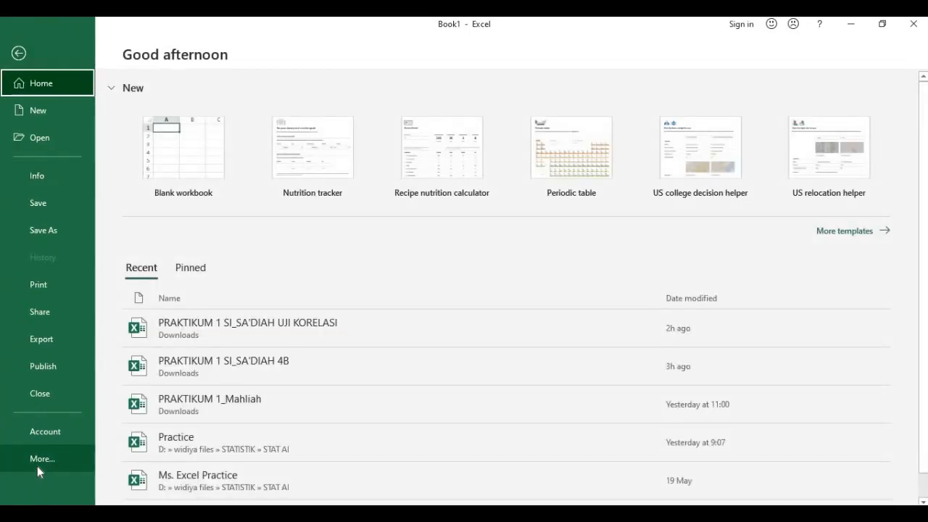
{"action": "left_click", "coordinate": [37, 466]}
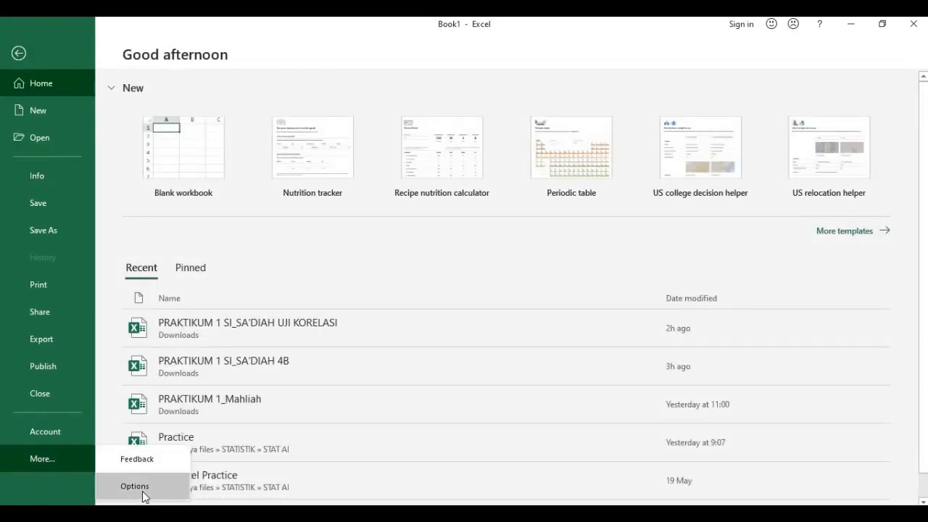
{"action": "left_click", "coordinate": [143, 490]}
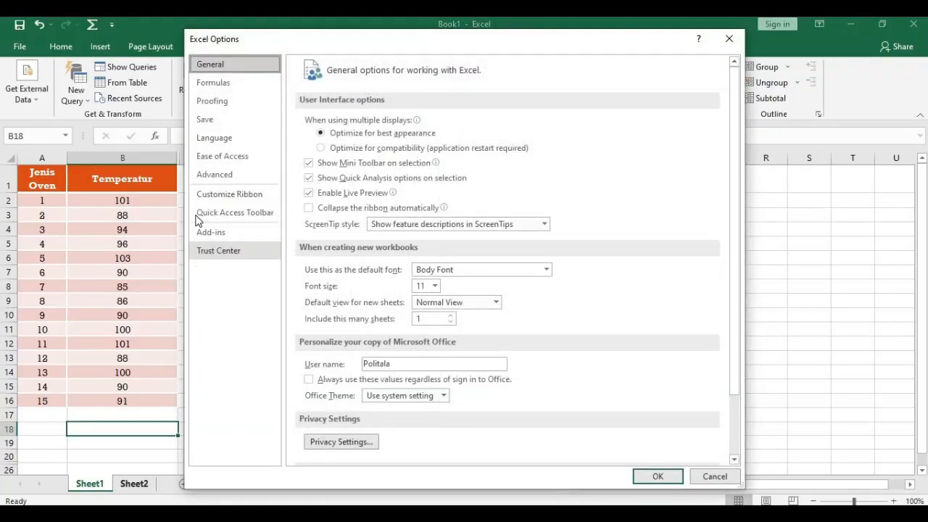
{"action": "left_click", "coordinate": [230, 235]}
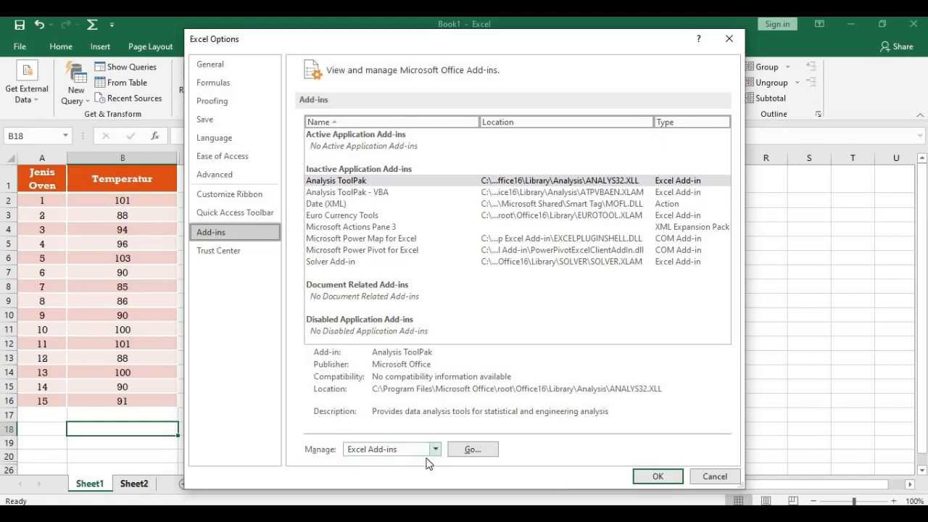
{"action": "left_click", "coordinate": [467, 447]}
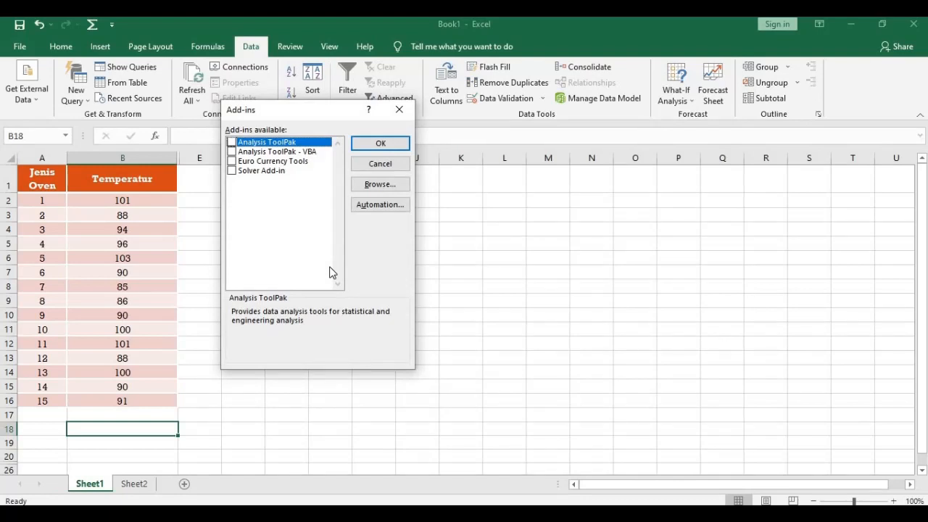
{"action": "left_click", "coordinate": [231, 142]}
{"action": "left_click", "coordinate": [388, 146]}
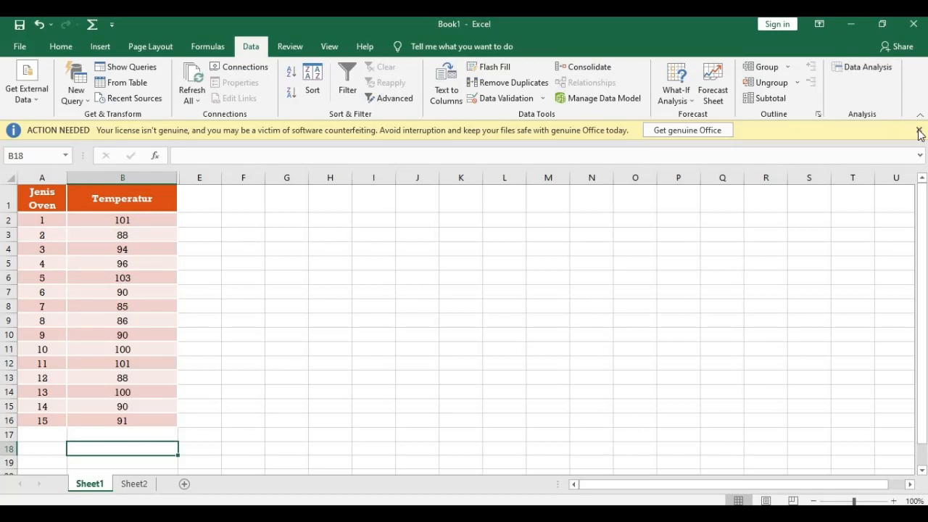
{"action": "left_click", "coordinate": [417, 316]}
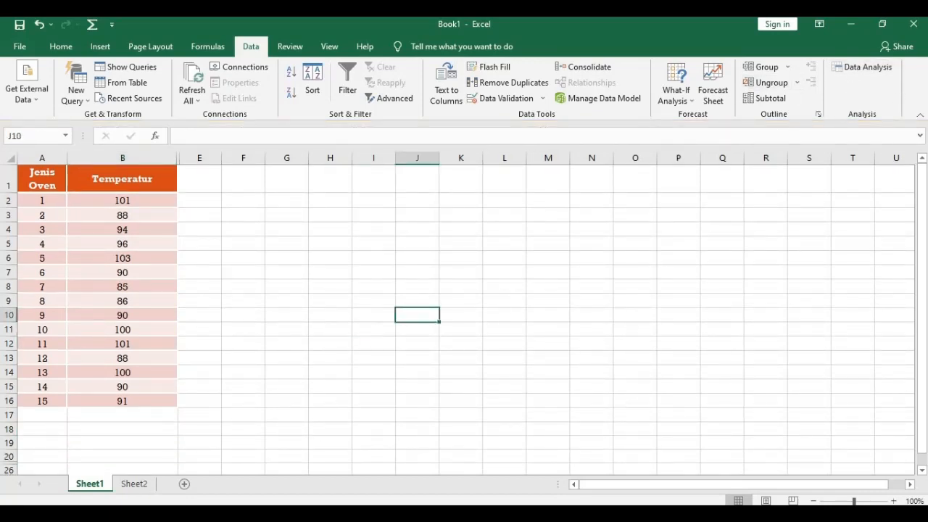
Start a Descriptive Statistics analysis from the Data Analysis tools
{"action": "left_click", "coordinate": [864, 69]}
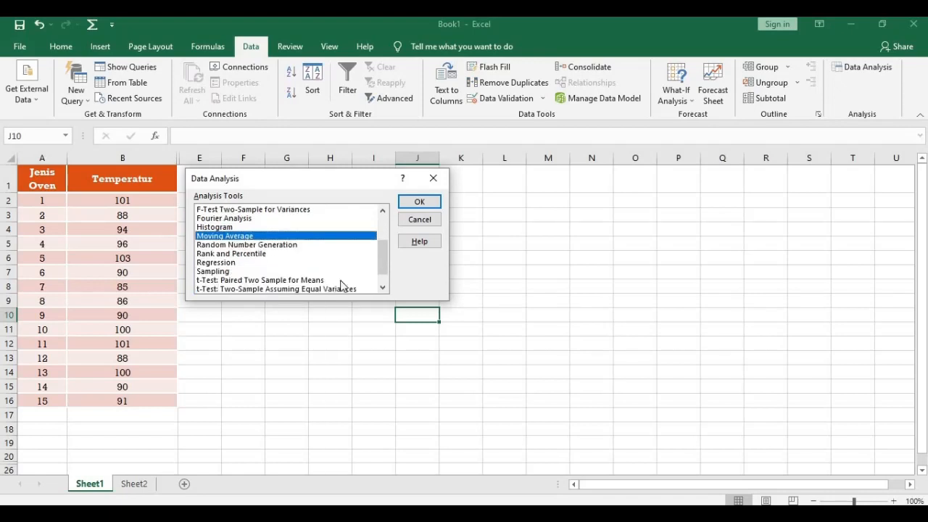
{"action": "scroll", "coordinate": [342, 279], "scroll_direction": "down", "scroll_amount": 3}
{"action": "scroll", "coordinate": [234, 255], "scroll_direction": "up", "scroll_amount": 4}
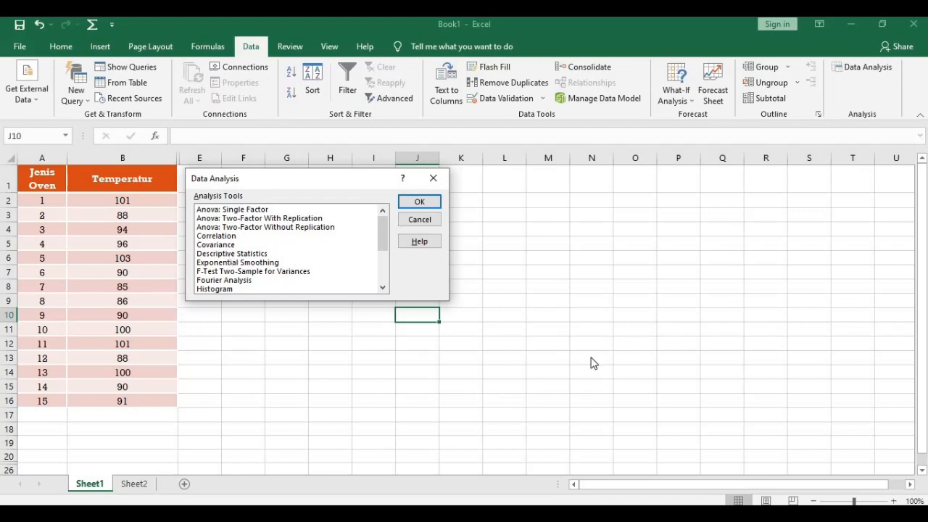
{"action": "left_click", "coordinate": [319, 253]}
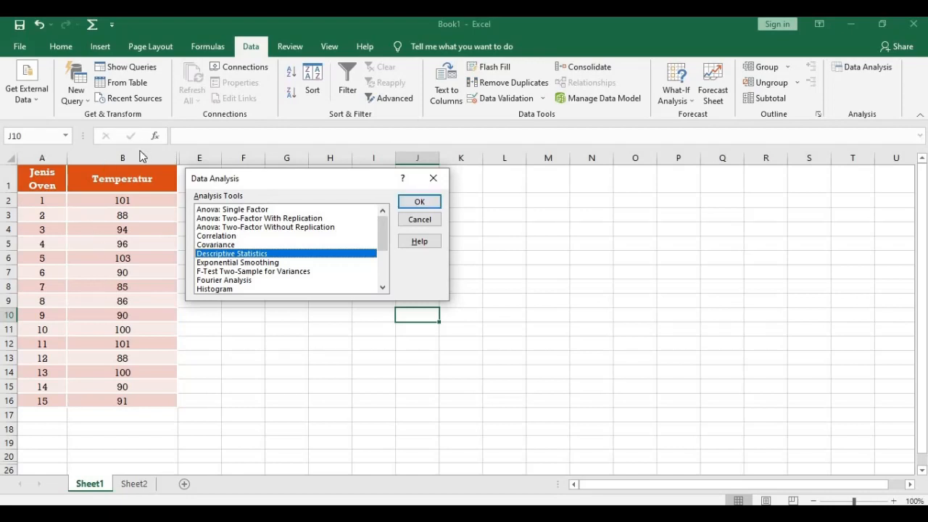
{"action": "left_click", "coordinate": [427, 202]}
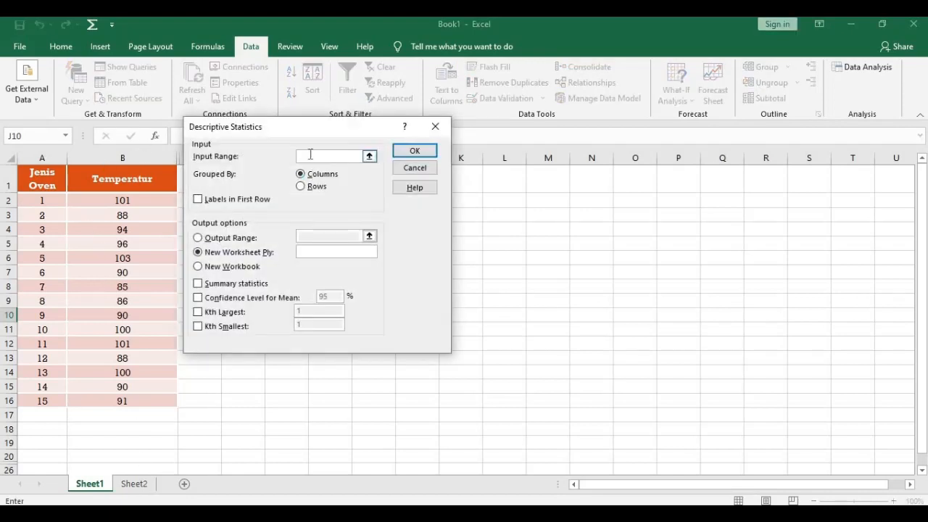
Set the input range to the Temperatur column with its header, $B$1:$B$16, and mark the first row as labels
{"action": "left_click_drag", "start_coordinate": [319, 134], "coordinate": [531, 143]}
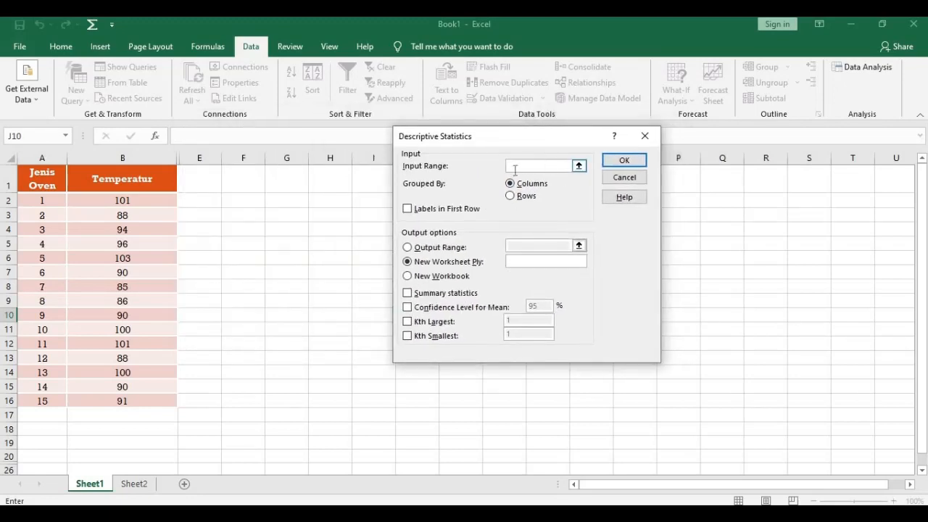
{"action": "left_click", "coordinate": [579, 166]}
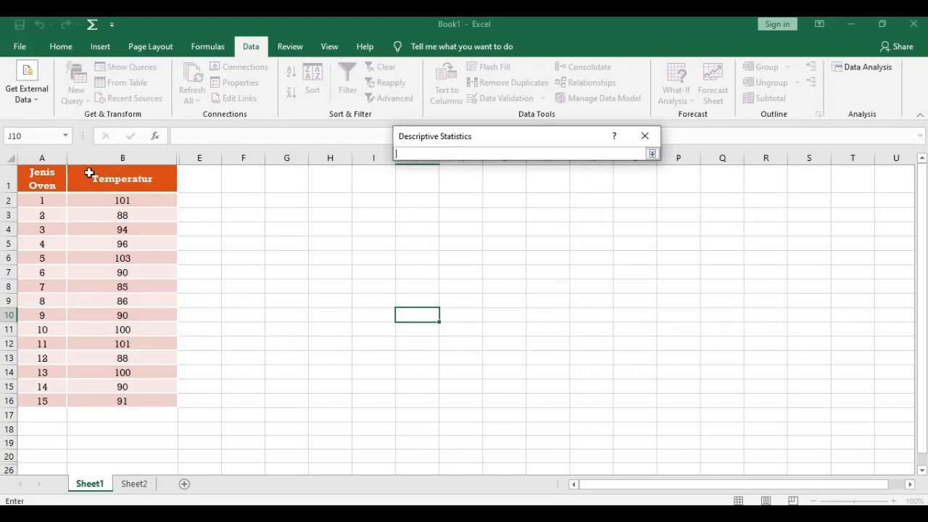
{"action": "left_click_drag", "start_coordinate": [89, 172], "coordinate": [112, 406]}
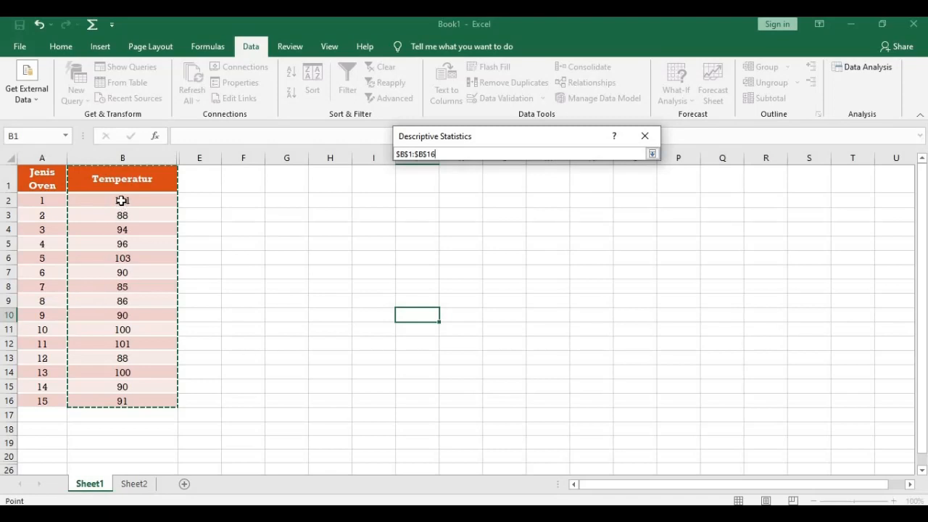
{"action": "left_click_drag", "start_coordinate": [121, 200], "coordinate": [121, 401]}
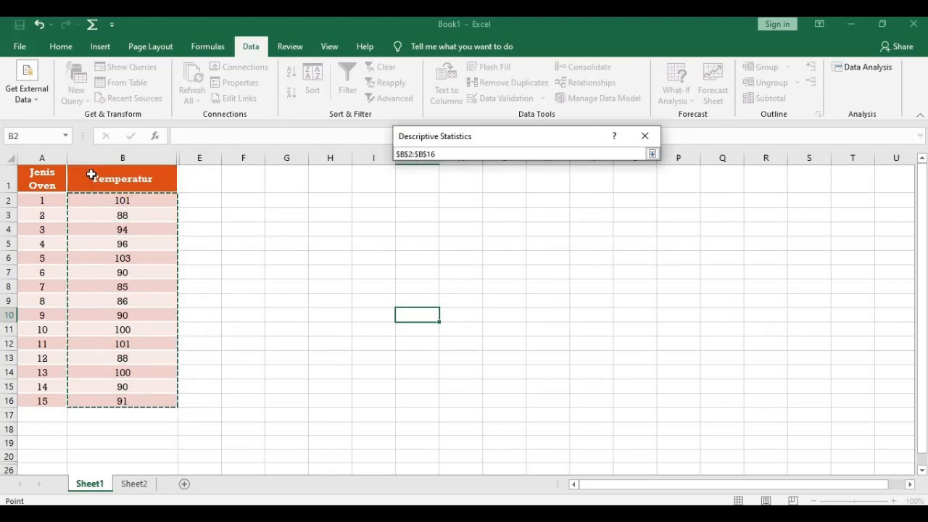
{"action": "left_click_drag", "start_coordinate": [90, 171], "coordinate": [123, 403]}
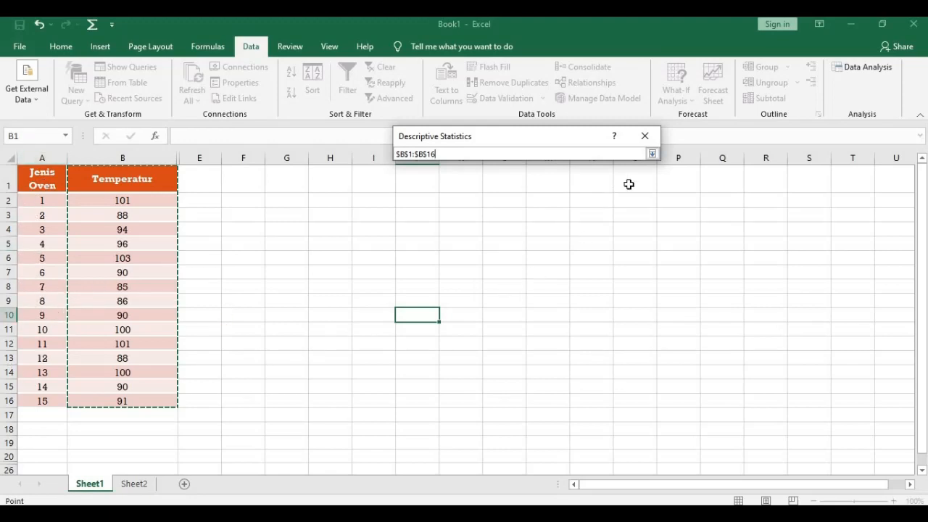
{"action": "left_click", "coordinate": [652, 155]}
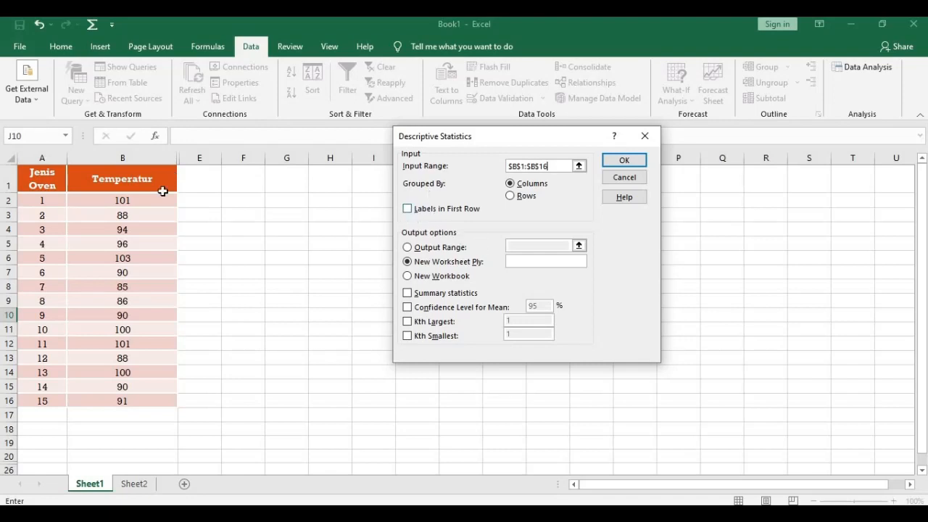
{"action": "left_click", "coordinate": [407, 209]}
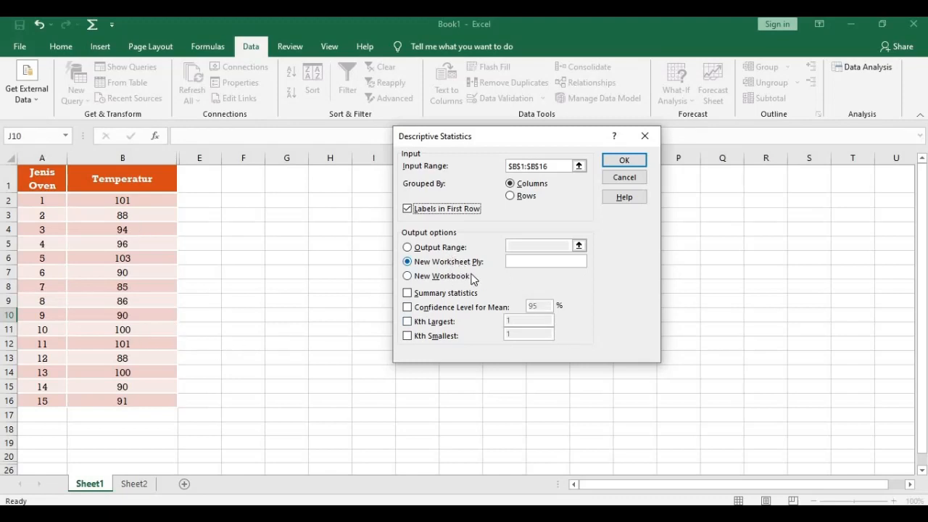
Send the analysis output to the range $E$2:$J$17 on the same sheet
{"action": "left_click", "coordinate": [407, 248]}
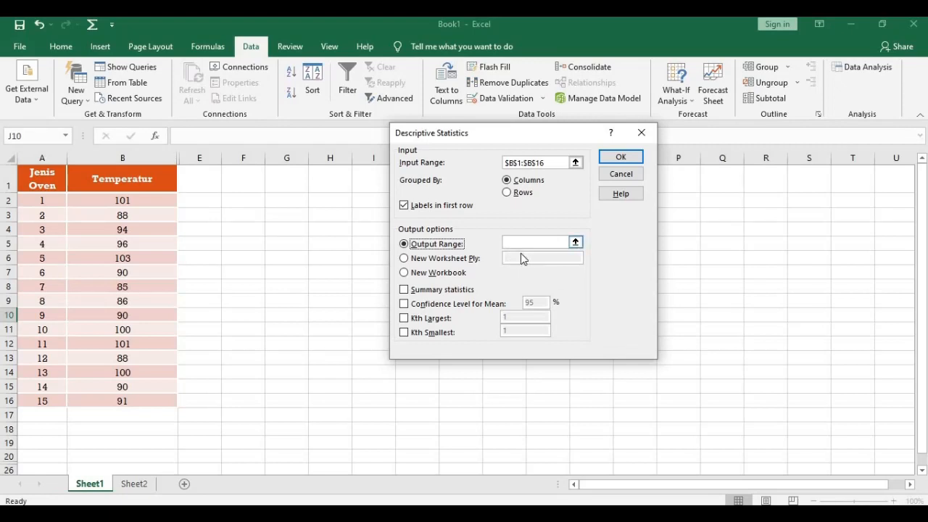
{"action": "left_click", "coordinate": [576, 242]}
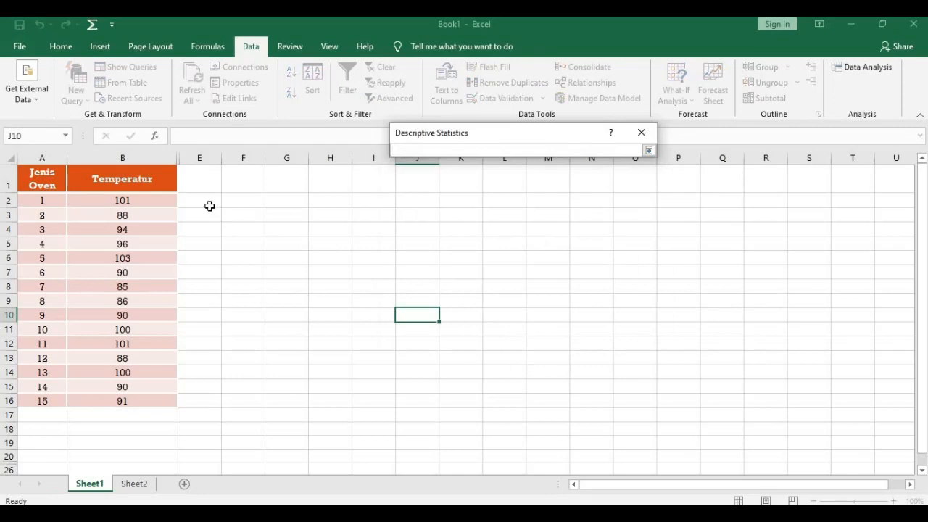
{"action": "left_click_drag", "start_coordinate": [203, 199], "coordinate": [435, 420]}
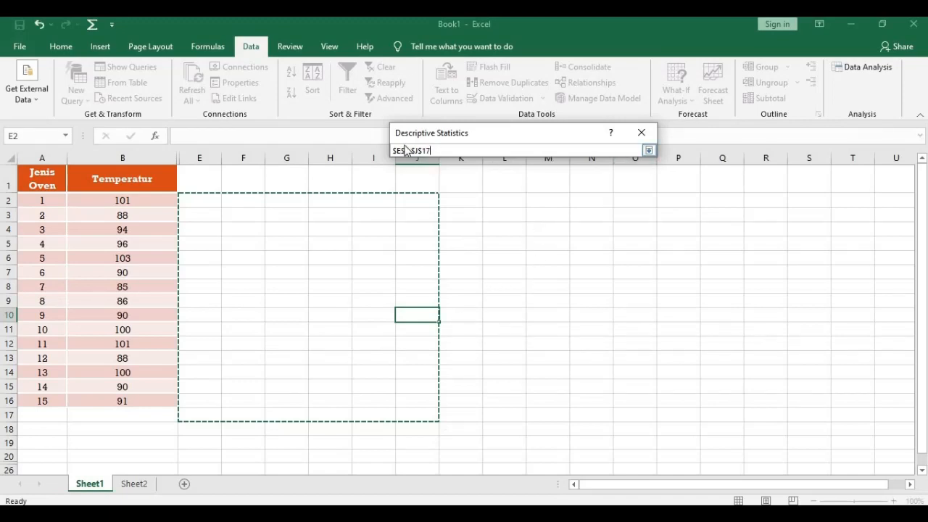
{"action": "left_click", "coordinate": [648, 150]}
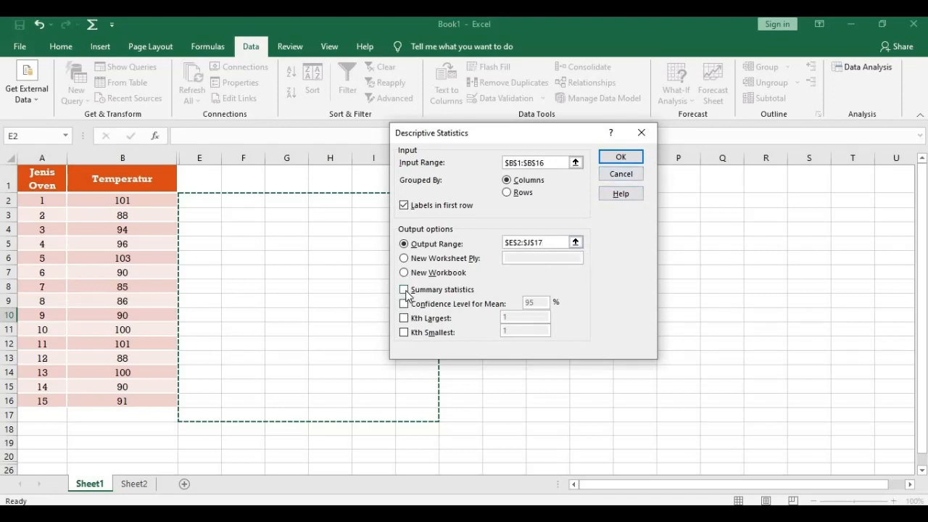
Include summary statistics and a 95% confidence level for the mean, and run the analysis
{"action": "left_click", "coordinate": [404, 289]}
{"action": "left_click", "coordinate": [405, 304]}
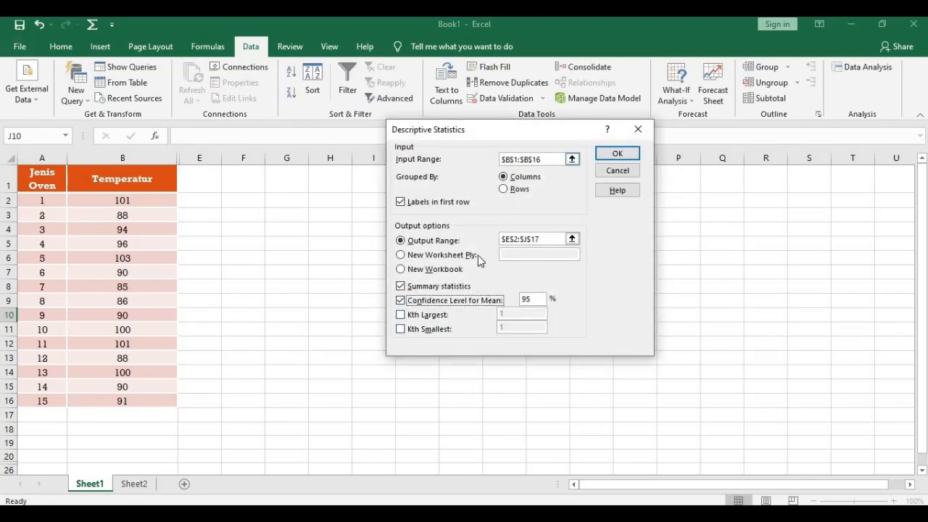
{"action": "left_click", "coordinate": [616, 155]}
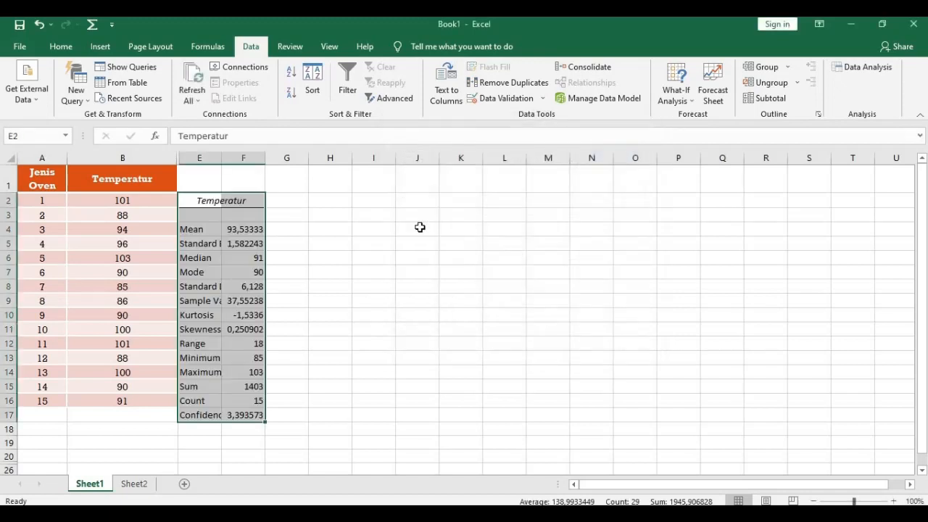
Fit the widths of columns E and F to the descriptive statistics results
{"action": "double_click", "coordinate": [222, 154]}
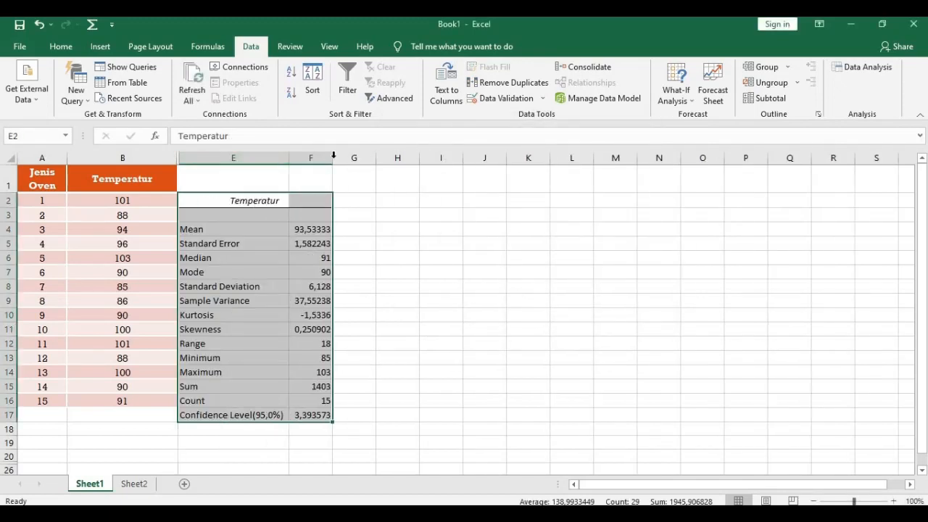
{"action": "double_click", "coordinate": [333, 154]}
{"action": "left_click", "coordinate": [259, 205]}
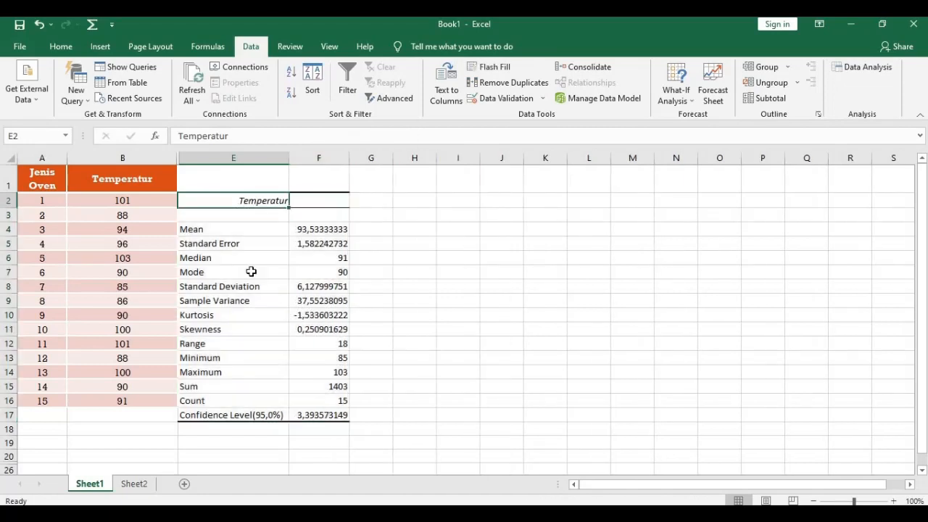
Examine the Mean, Standard Error, Mode and Standard Deviation rows in the descriptive statistics output
{"action": "left_click", "coordinate": [251, 271]}
{"action": "left_click", "coordinate": [229, 230]}
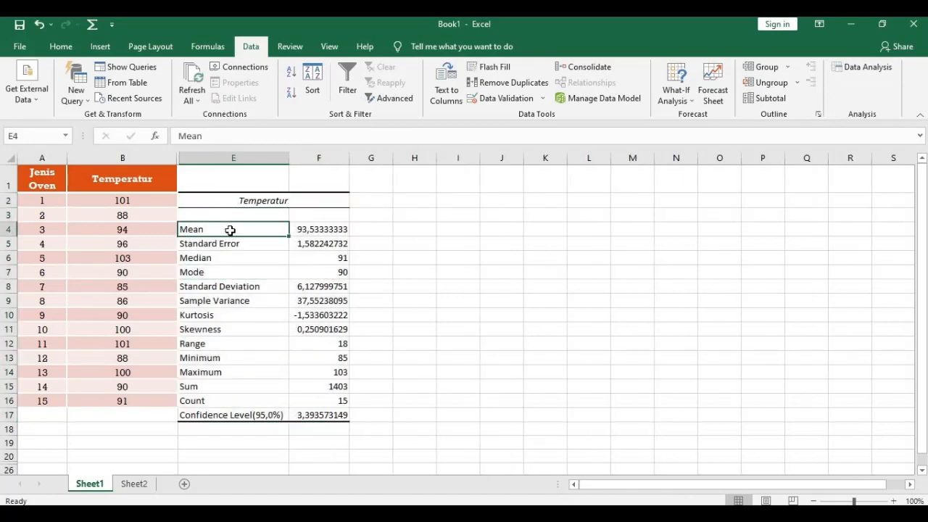
{"action": "left_click", "coordinate": [225, 244]}
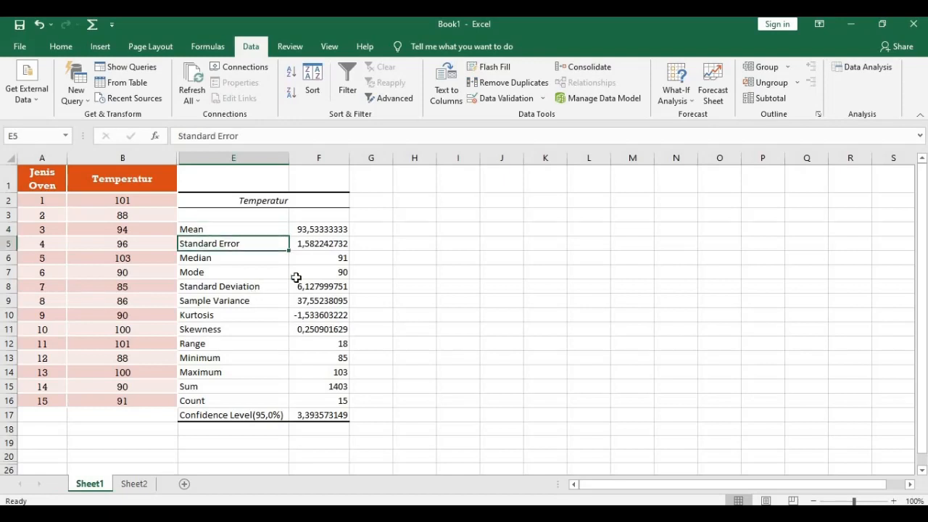
{"action": "left_click", "coordinate": [215, 272]}
{"action": "left_click", "coordinate": [221, 289]}
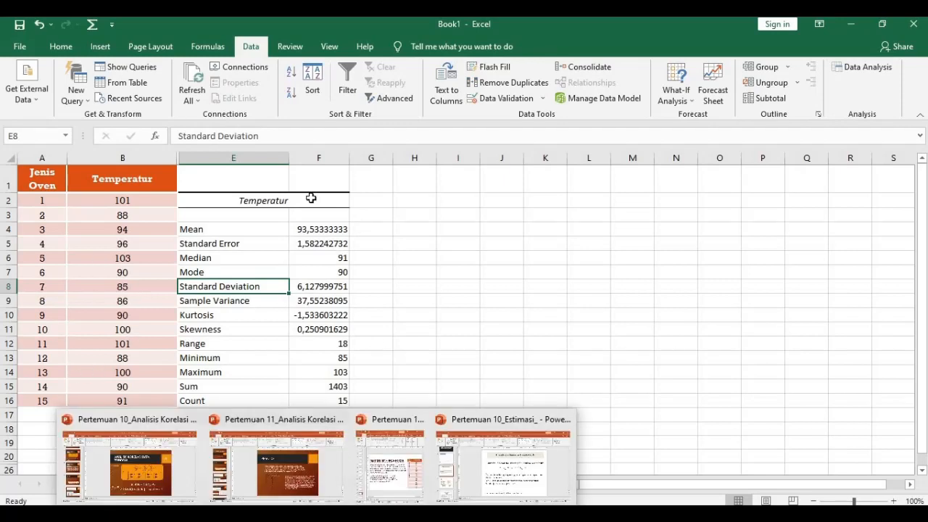
{"action": "left_click", "coordinate": [268, 230]}
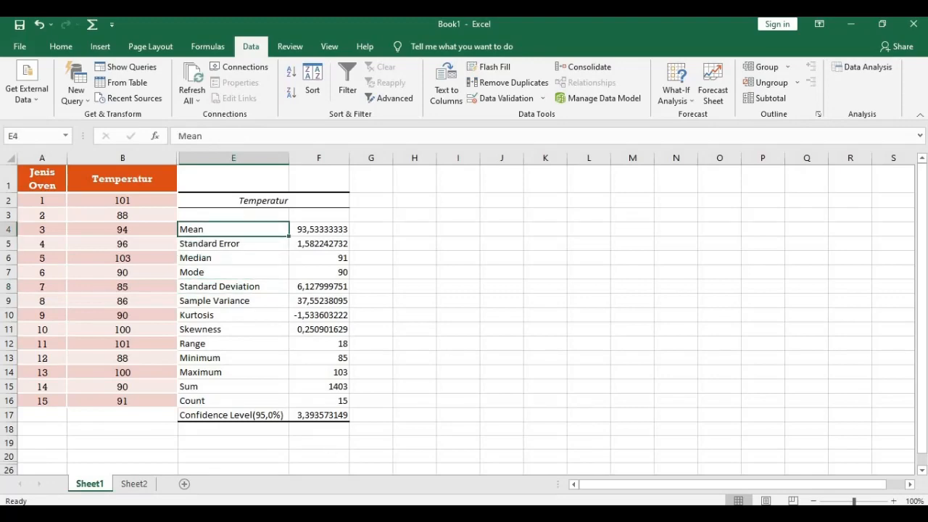
Switch to the Pertemuan 11_Uji Hipotesis presentation in PowerPoint, open slide 27 and highlight the red interval estimation formula
{"action": "mouse_move", "coordinate": [394, 503]}
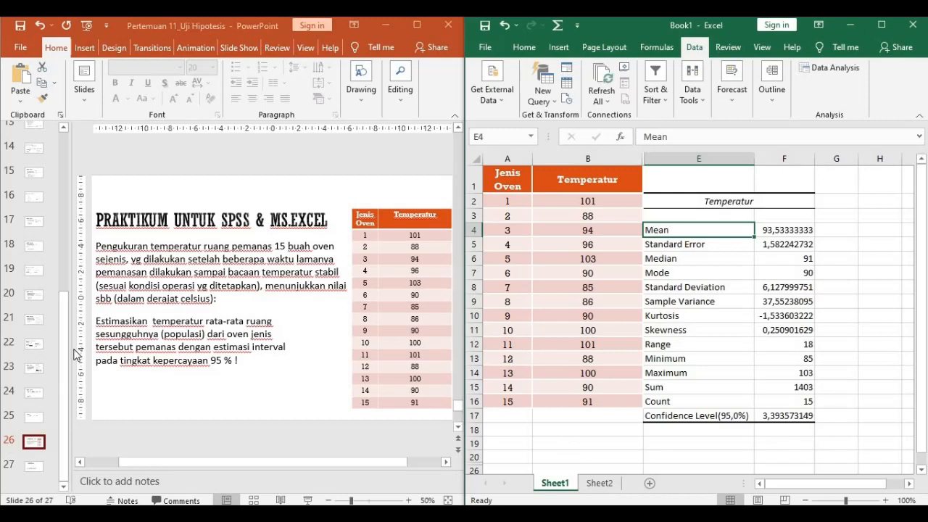
{"action": "left_click", "coordinate": [37, 466]}
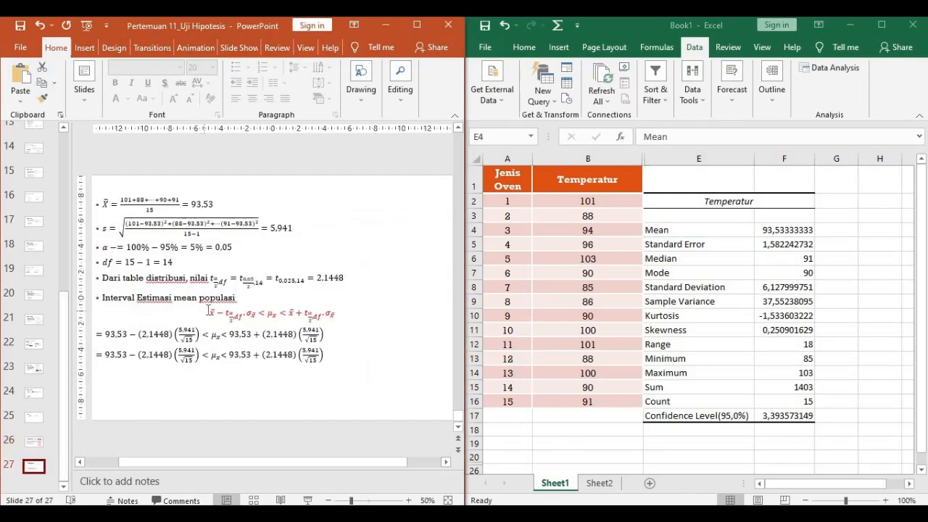
{"action": "left_click_drag", "start_coordinate": [209, 310], "coordinate": [339, 315]}
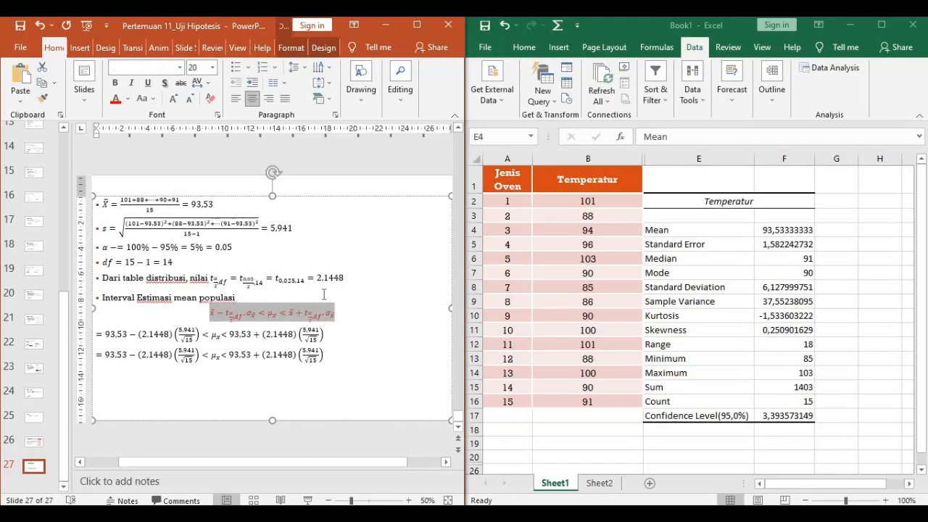
Compare the sample mean on the slide with the Mean value in the Excel output
{"action": "left_click", "coordinate": [105, 203]}
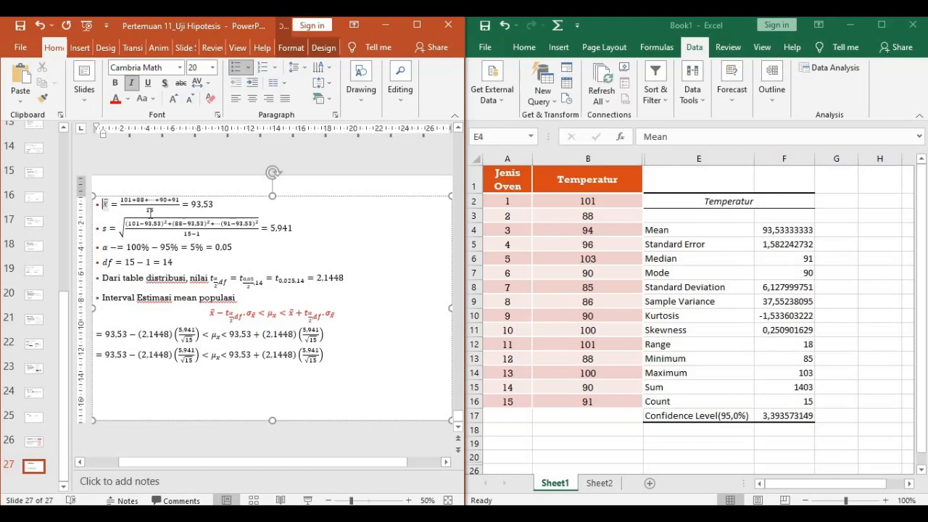
{"action": "left_click", "coordinate": [768, 229]}
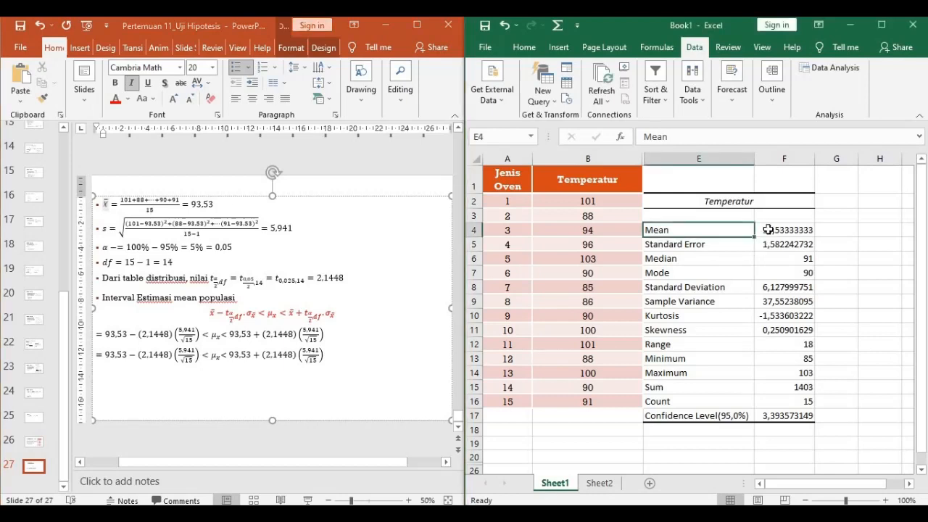
{"action": "left_click", "coordinate": [768, 229]}
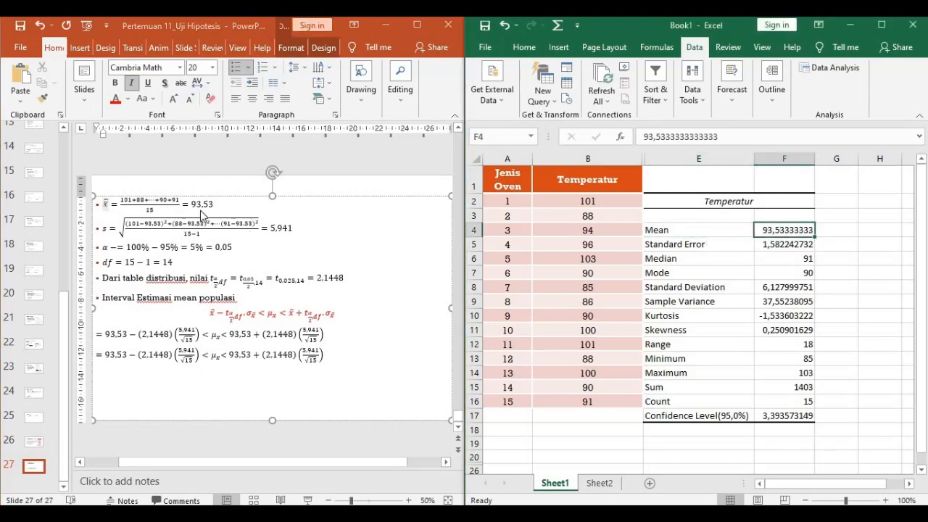
{"action": "left_click", "coordinate": [200, 206]}
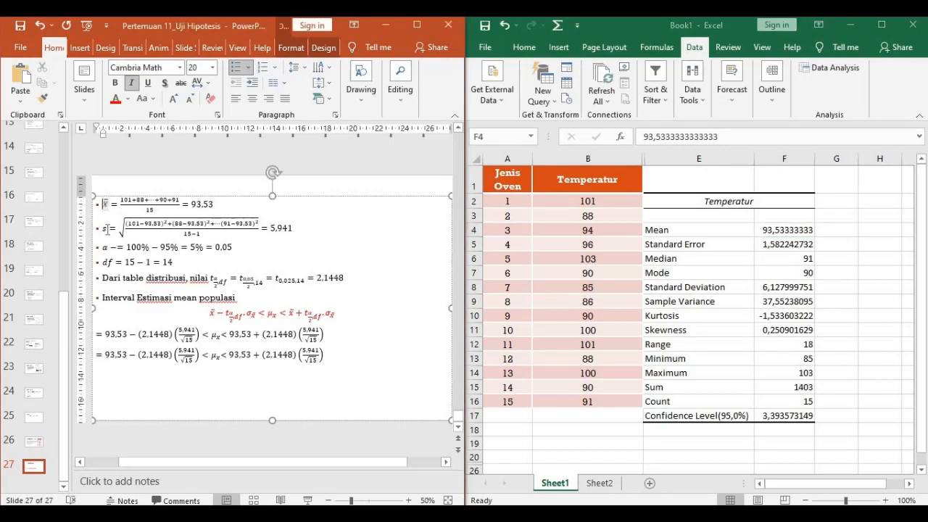
Check the Standard Deviation in the Excel output and set the result of s on slide 27 to 6,12
{"action": "double_click", "coordinate": [772, 290]}
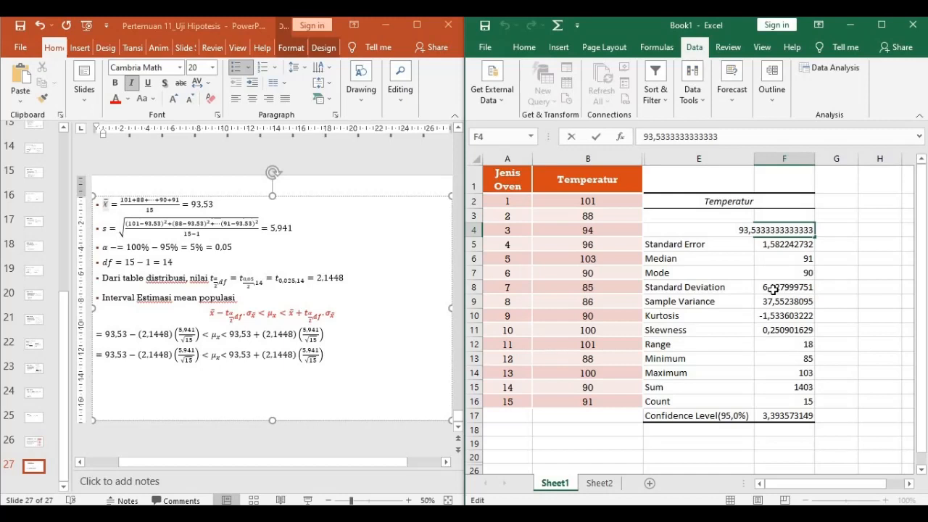
{"action": "left_click", "coordinate": [773, 289]}
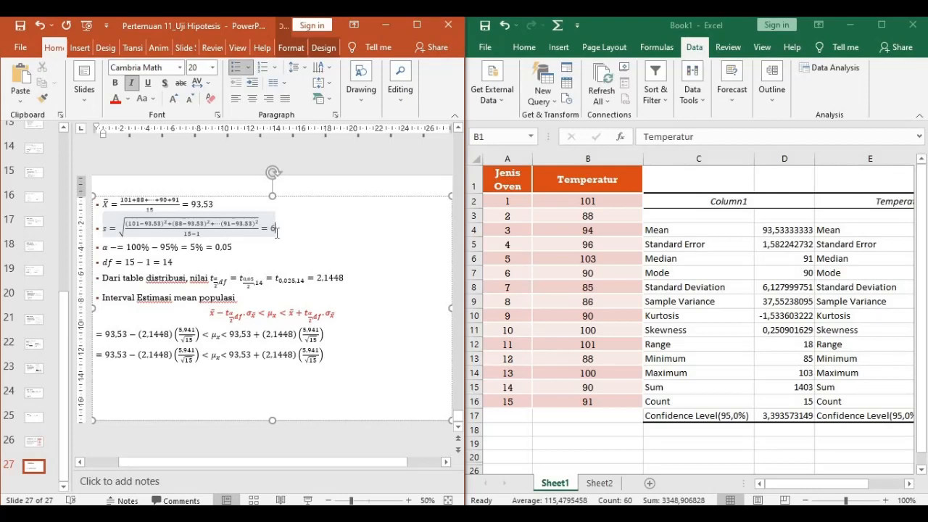
{"action": "type", "text": "12"}
{"action": "left_click", "coordinate": [334, 241]}
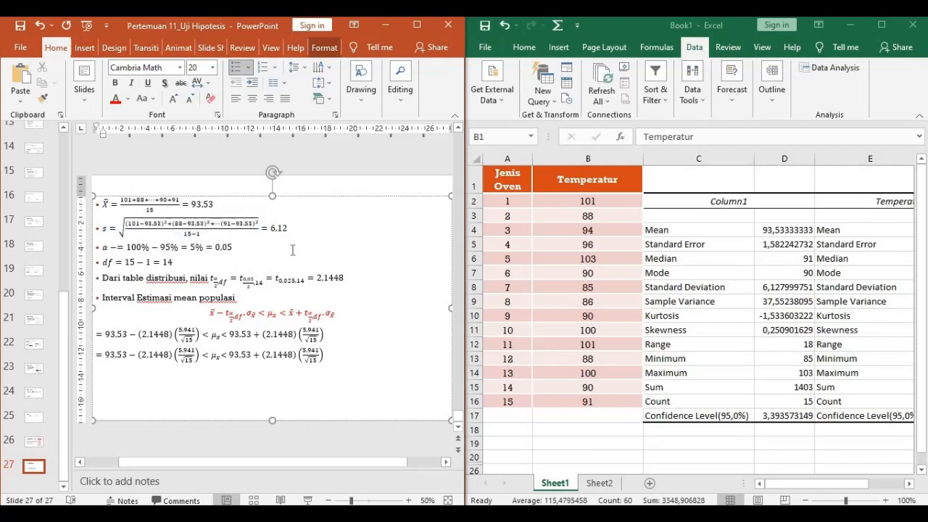
Remove the stray minus sign after α in the significance level line, and review the exercise on slide 26
{"action": "left_click", "coordinate": [121, 251]}
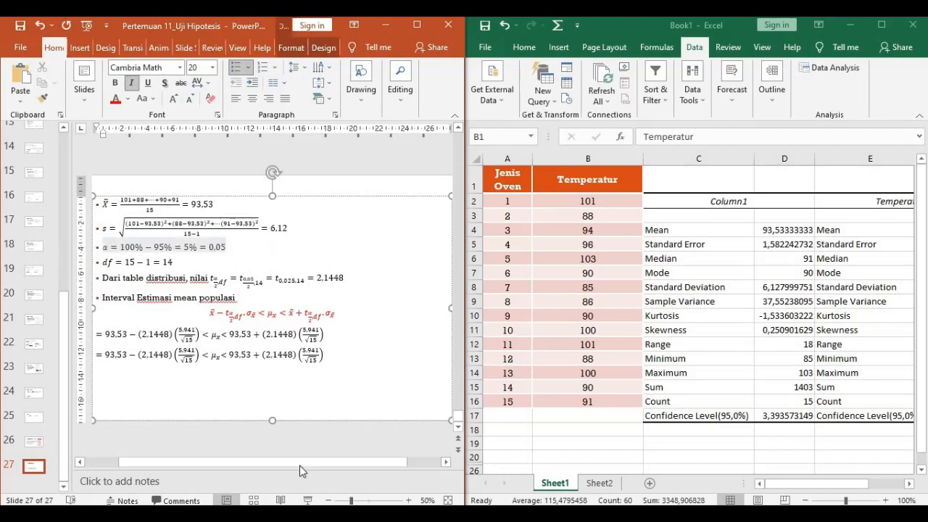
{"action": "left_click", "coordinate": [326, 447]}
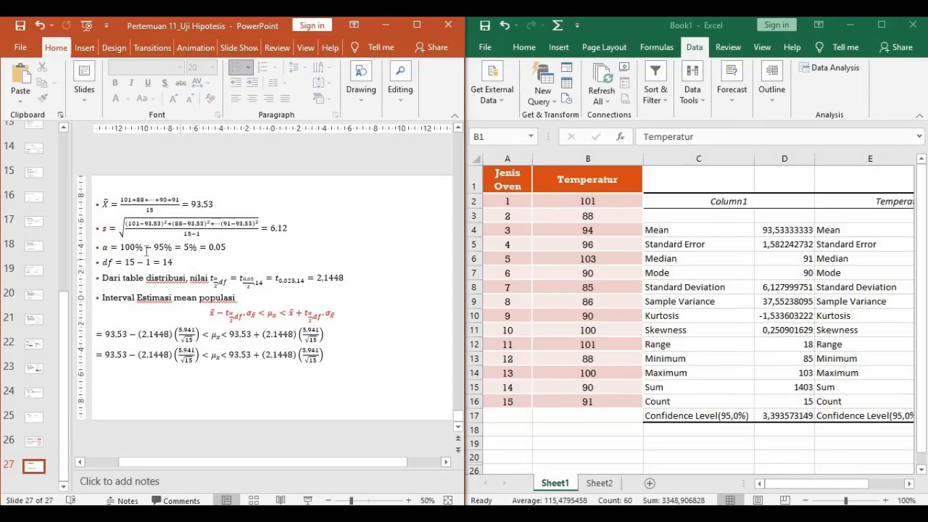
{"action": "left_click", "coordinate": [33, 440]}
{"action": "left_click", "coordinate": [34, 466]}
Switch to the Pertemuan 10_Estimasi_ presentation, open slide 31 and enlarge its t distribution table picture until the critical values are readable
{"action": "mouse_move", "coordinate": [398, 477]}
{"action": "mouse_move", "coordinate": [489, 479]}
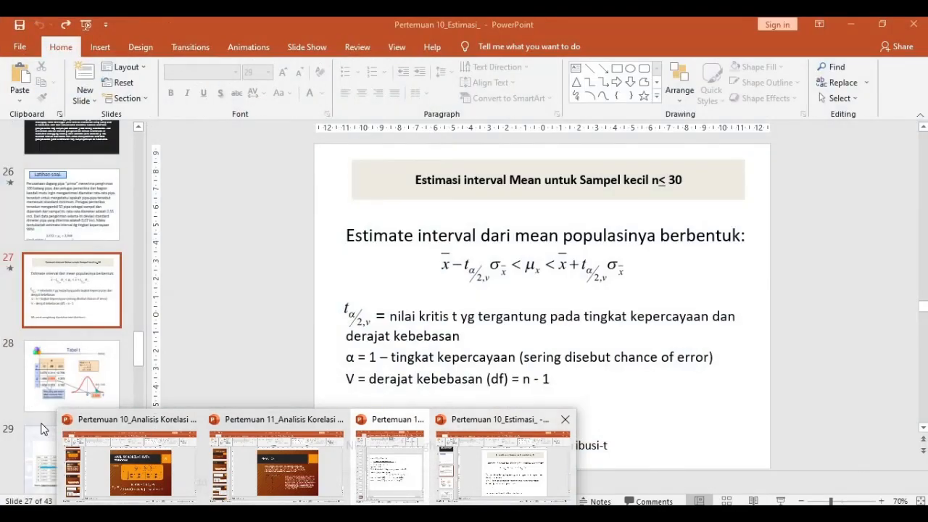
{"action": "scroll", "coordinate": [59, 319], "scroll_direction": "down", "scroll_amount": 2}
{"action": "scroll", "coordinate": [59, 319], "scroll_direction": "down", "scroll_amount": 5}
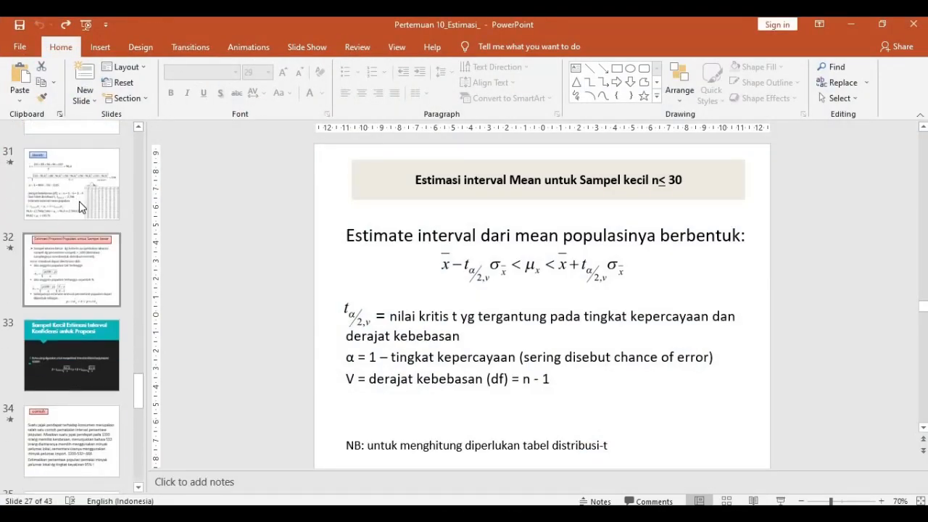
{"action": "left_click", "coordinate": [72, 185]}
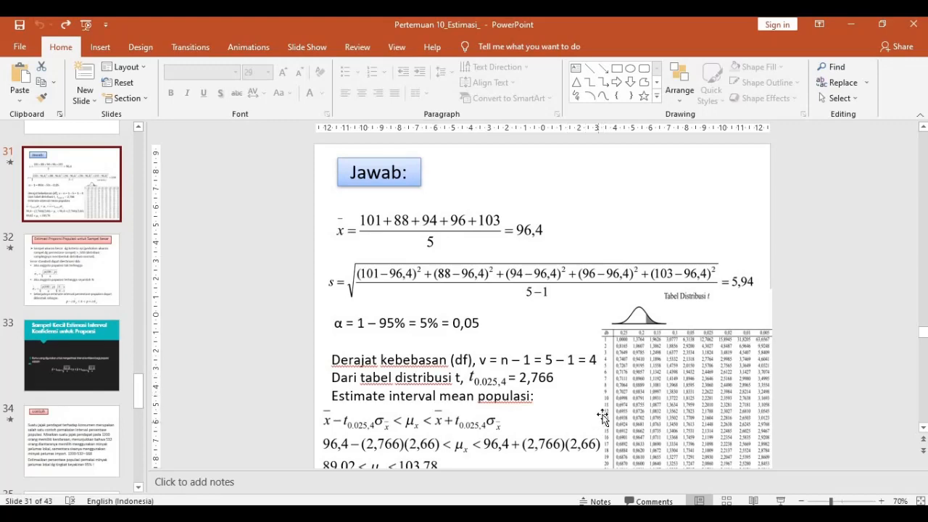
{"action": "left_click", "coordinate": [603, 326]}
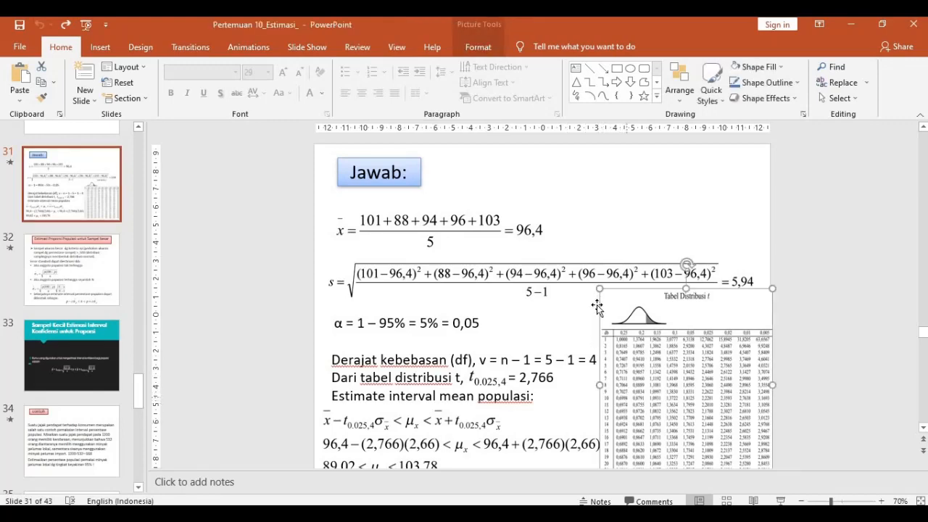
{"action": "left_click_drag", "start_coordinate": [598, 288], "coordinate": [458, 189]}
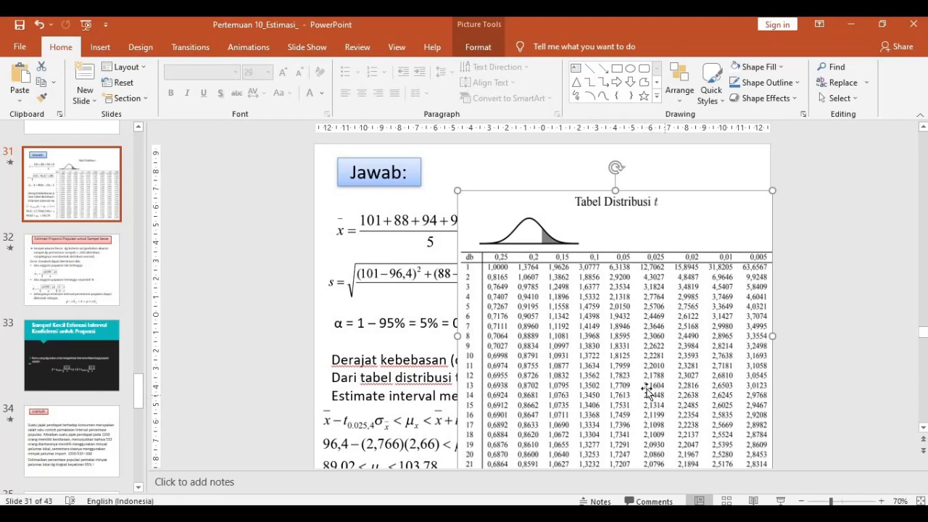
Return to slide 27 of Pertemuan 11_Uji Hipotesis with the Excel workbook beside it, and clear the worksheet's column selection
{"action": "mouse_move", "coordinate": [317, 511]}
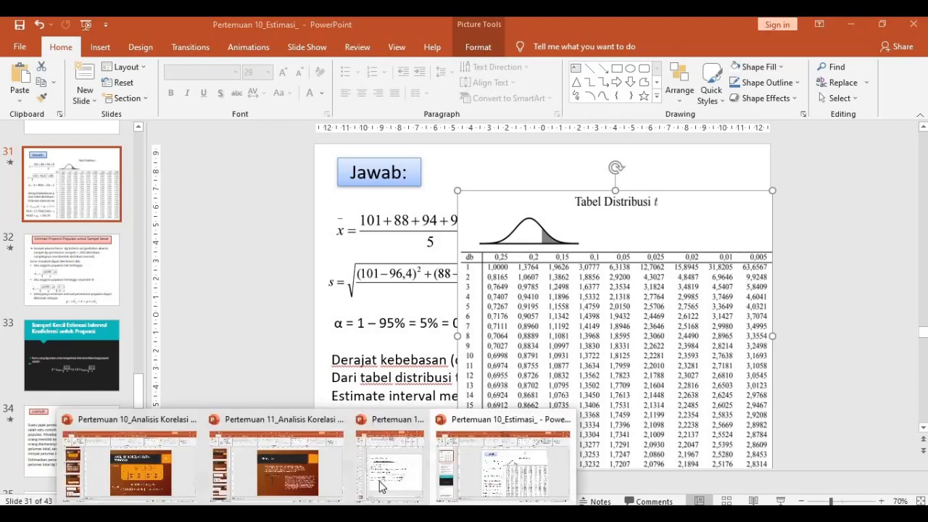
{"action": "left_click", "coordinate": [382, 476]}
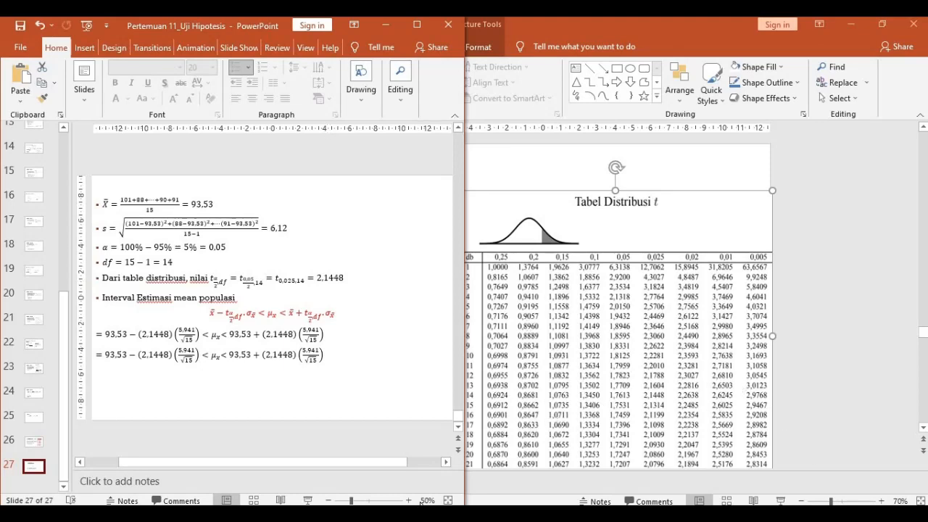
{"action": "key", "text": "alt+Tab"}
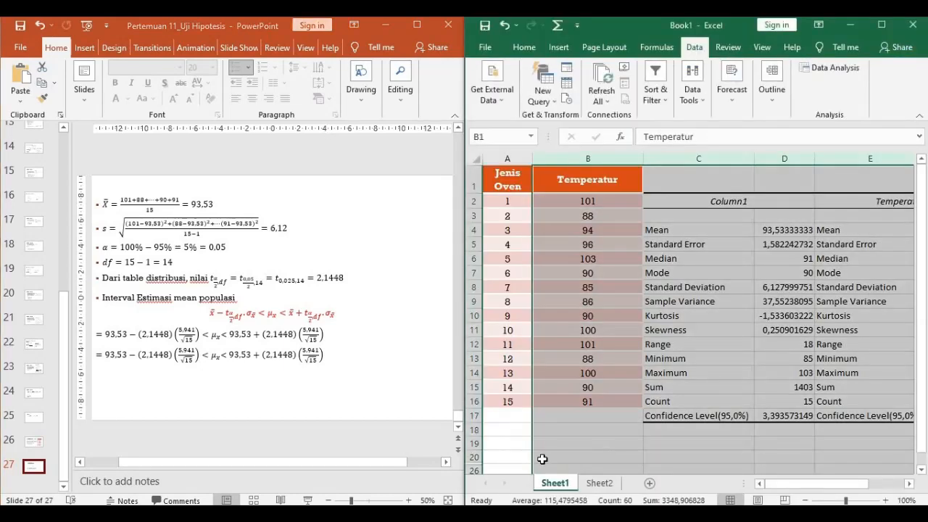
{"action": "left_click", "coordinate": [542, 458]}
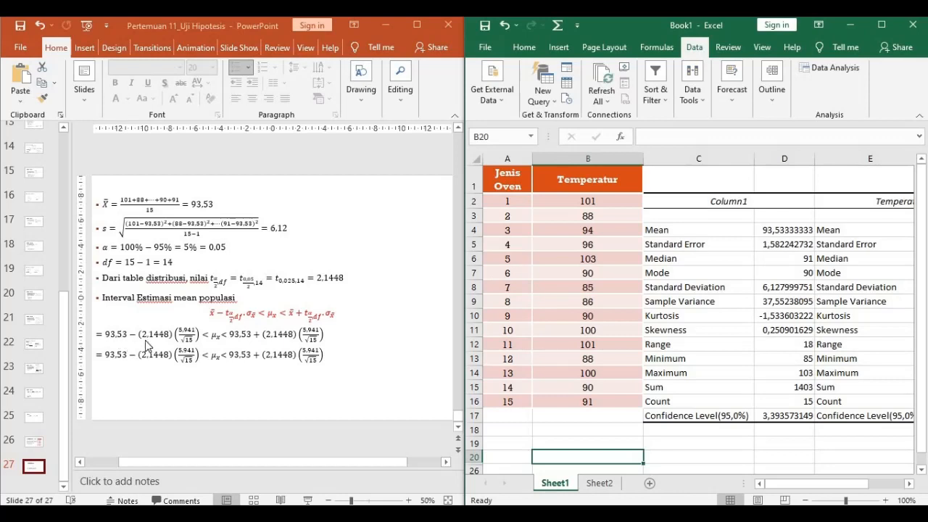
{"action": "left_click", "coordinate": [147, 339]}
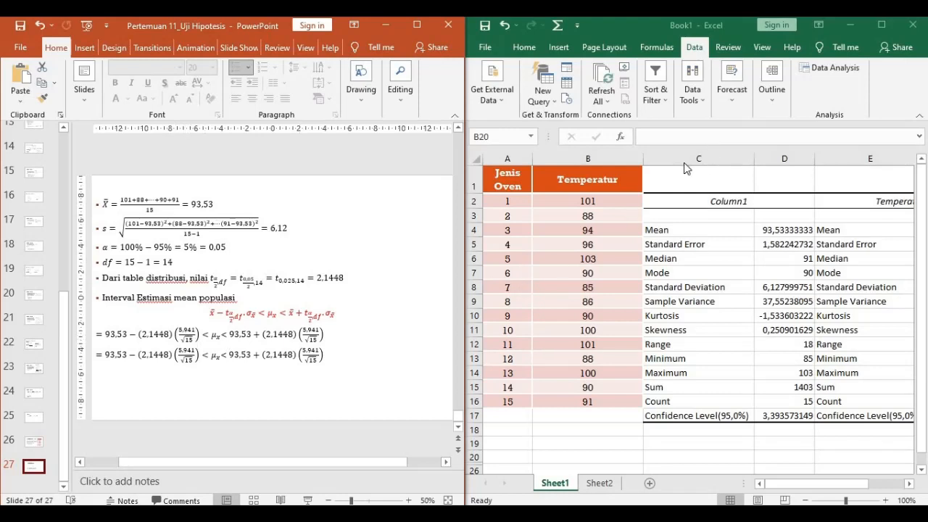
Insert two columns before column C in the worksheet, next to the Temperatur data
{"action": "left_click_drag", "start_coordinate": [679, 158], "coordinate": [780, 160]}
{"action": "right_click", "coordinate": [780, 159]}
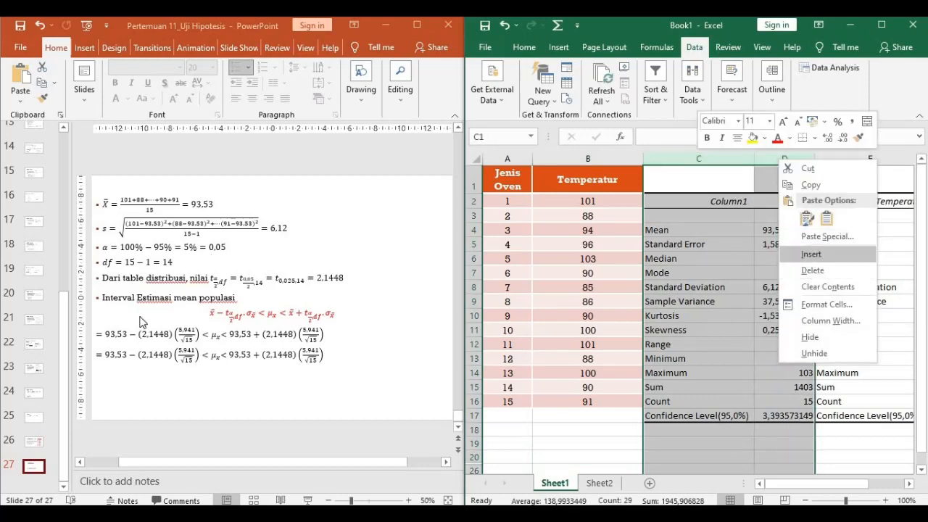
{"action": "left_click", "coordinate": [809, 253]}
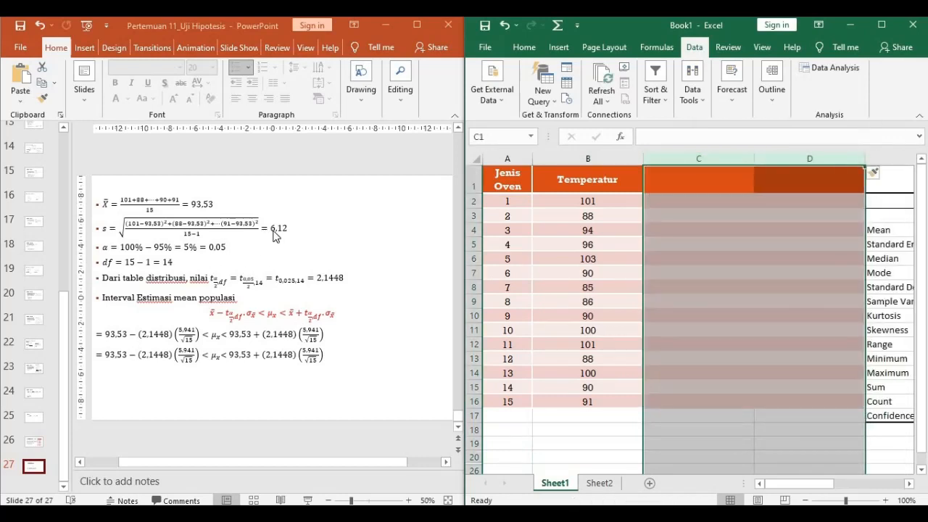
In the first interval calculation line, replace the numerator 5.941 of the lower-limit fraction with 6,12
{"action": "left_click", "coordinate": [187, 333]}
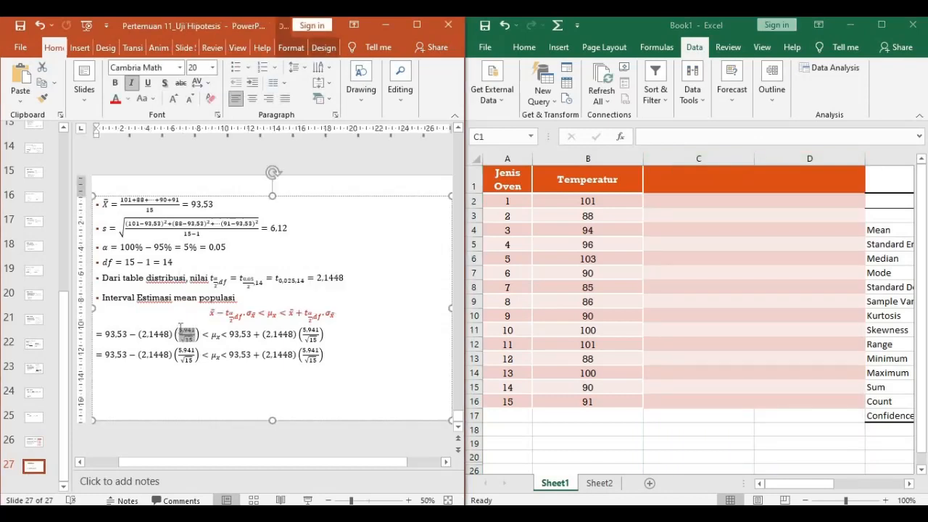
{"action": "left_click", "coordinate": [178, 326]}
{"action": "left_click", "coordinate": [179, 329]}
{"action": "key", "text": "BackSpace"}
{"action": "key", "text": "BackSpace"}
{"action": "key", "text": "BackSpace"}
{"action": "key", "text": "BackSpace"}
{"action": "key", "text": "BackSpace"}
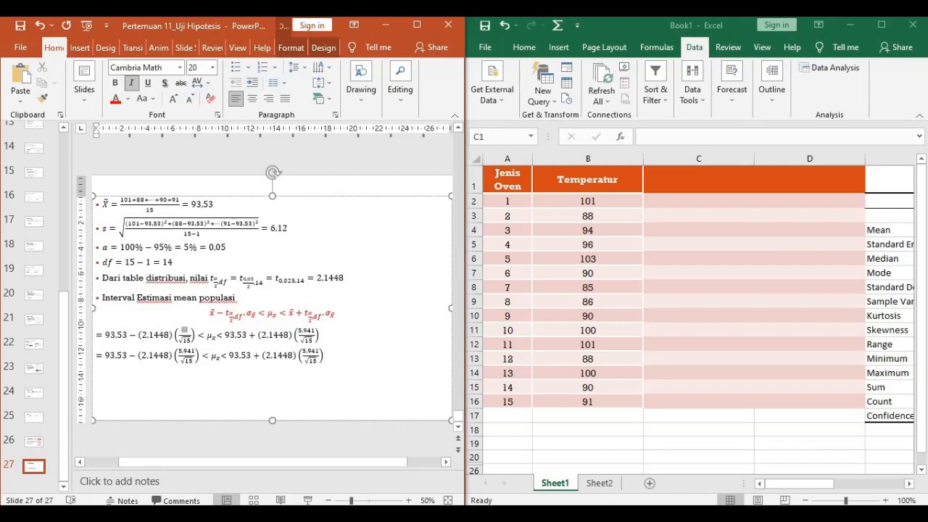
{"action": "type", "text": "s,12"}
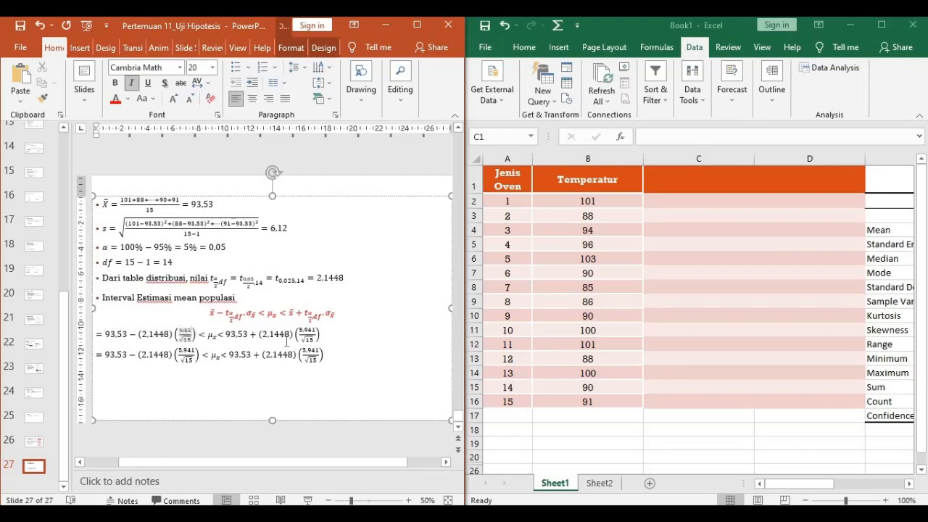
Replace the numerator of the upper-limit fraction in the same calculation line with 6,12
{"action": "left_click", "coordinate": [313, 326]}
{"action": "double_click", "coordinate": [314, 329]}
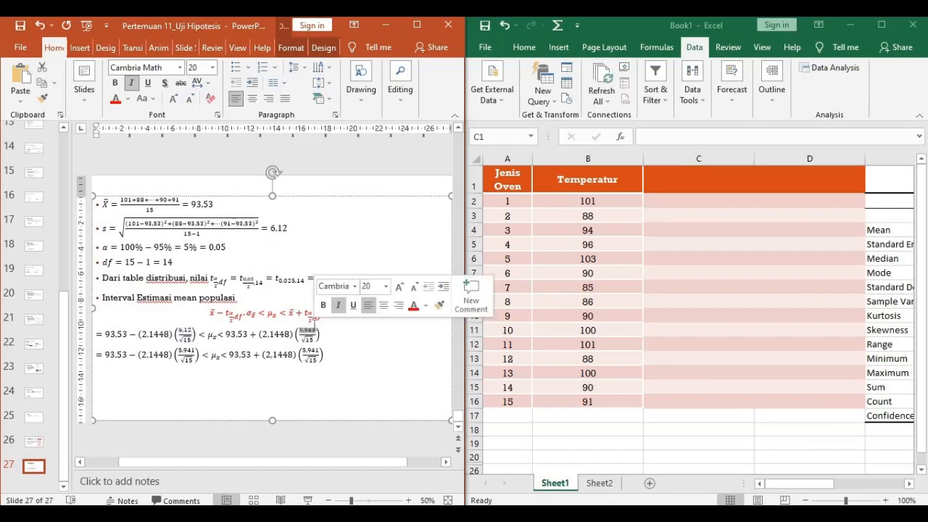
{"action": "type", "text": "6,12"}
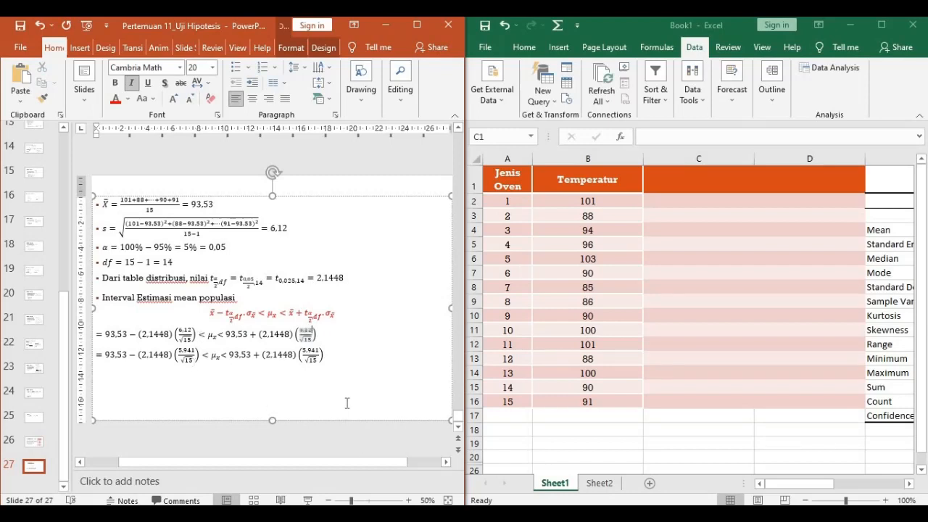
Hide the empty columns C and D in the worksheet
{"action": "left_click_drag", "start_coordinate": [810, 158], "coordinate": [711, 153]}
{"action": "right_click", "coordinate": [711, 153]}
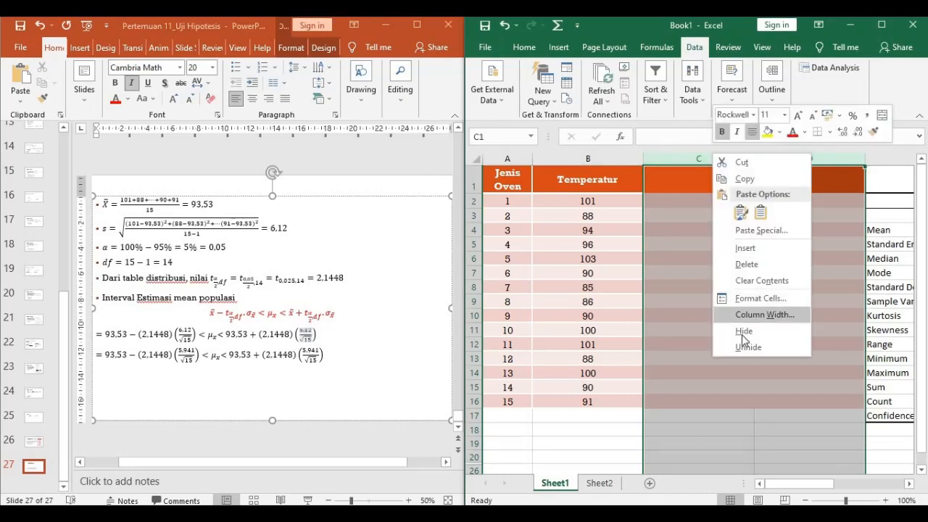
{"action": "left_click", "coordinate": [743, 334]}
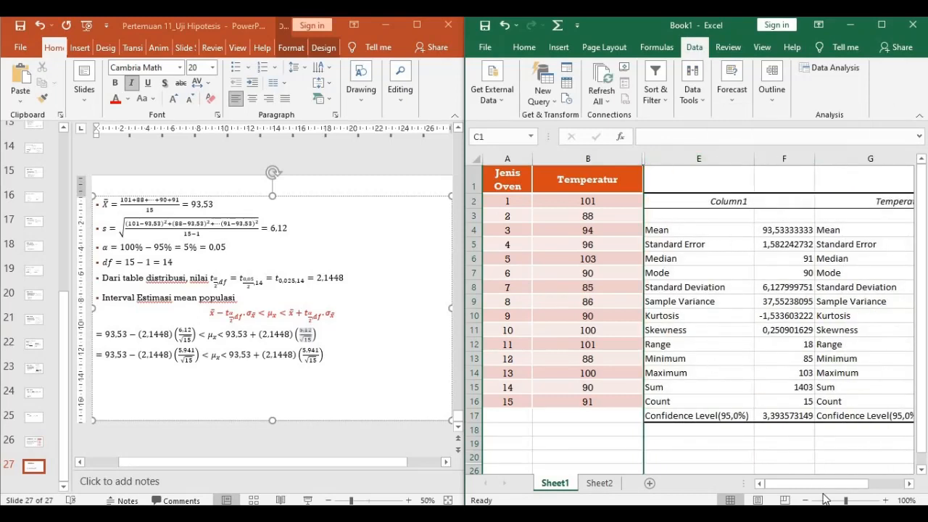
Hide columns E and F containing the Column1 statistics and widen column H of the Temperatur statistics
{"action": "left_click_drag", "start_coordinate": [786, 485], "coordinate": [815, 489]}
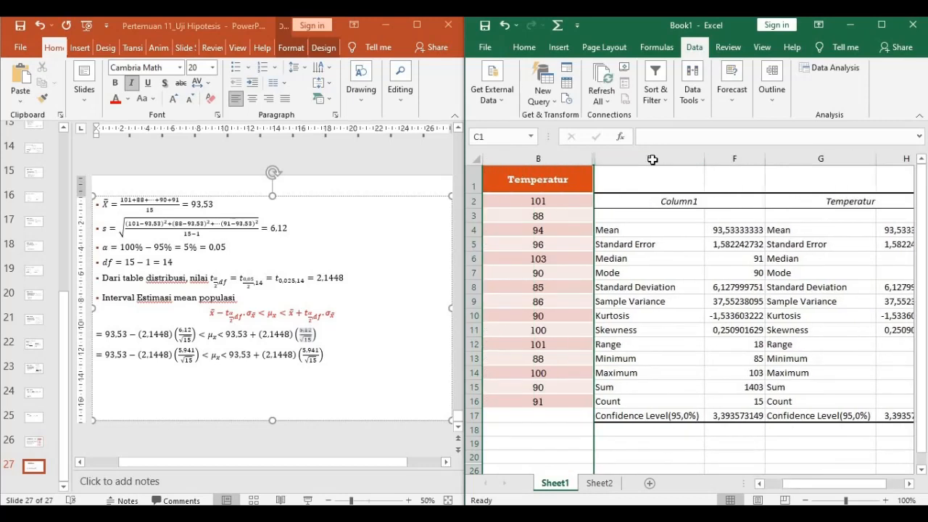
{"action": "left_click_drag", "start_coordinate": [652, 160], "coordinate": [716, 160]}
{"action": "right_click", "coordinate": [716, 160]}
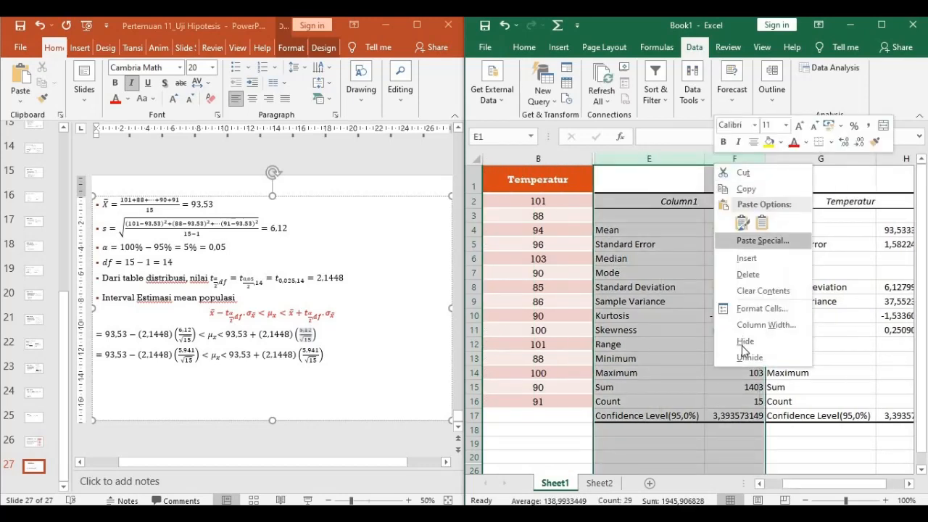
{"action": "left_click", "coordinate": [743, 342]}
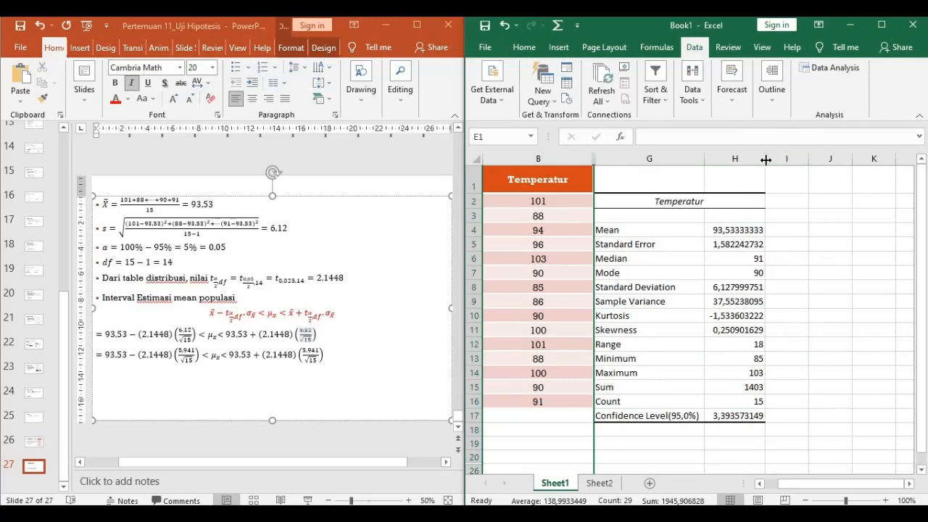
{"action": "left_click_drag", "start_coordinate": [765, 160], "coordinate": [796, 160]}
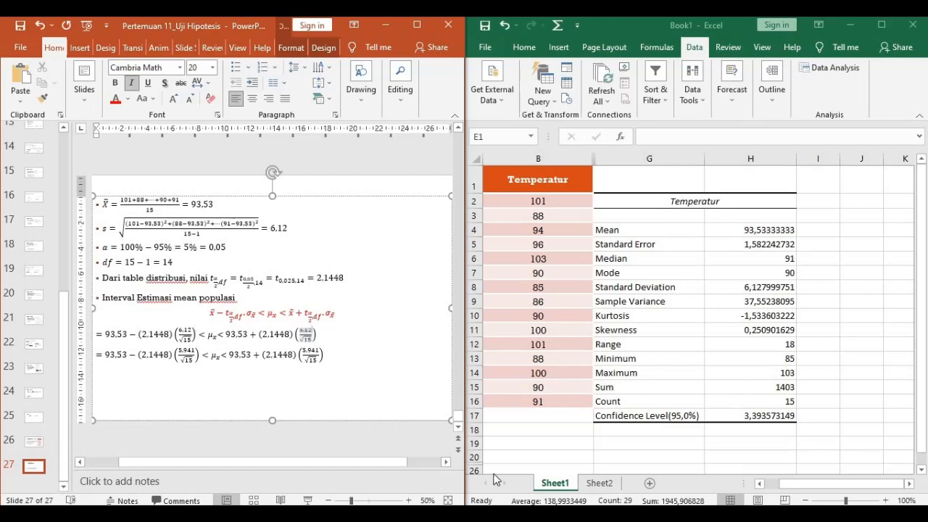
Calculate the standard error in cell G20 from the standard deviation with the formula =H8/SQRT(15)
{"action": "left_click", "coordinate": [549, 446]}
{"action": "left_click", "coordinate": [549, 445]}
{"action": "left_click", "coordinate": [622, 457]}
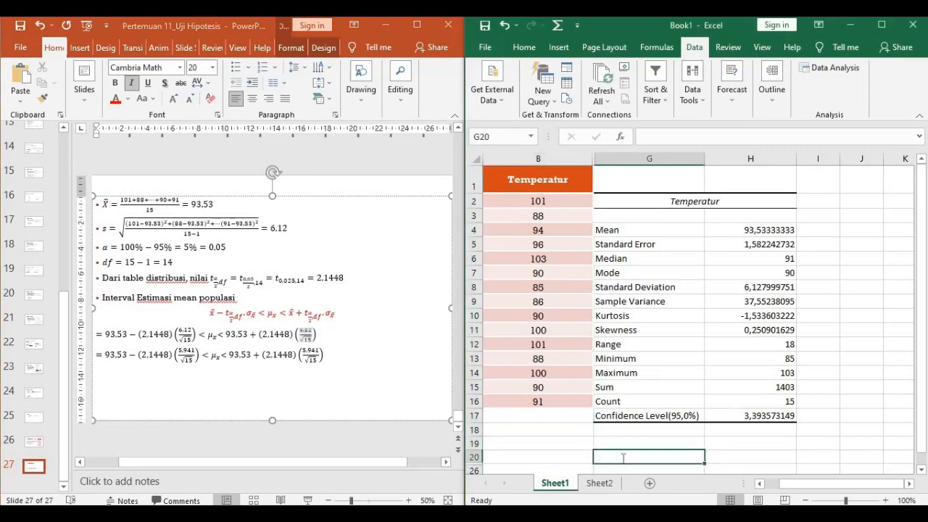
{"action": "type", "text": "="}
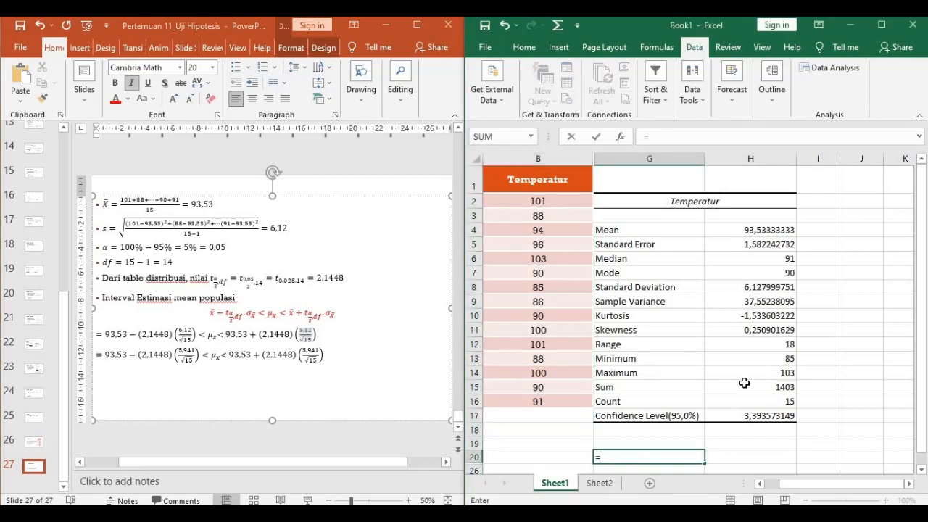
{"action": "left_click", "coordinate": [757, 287]}
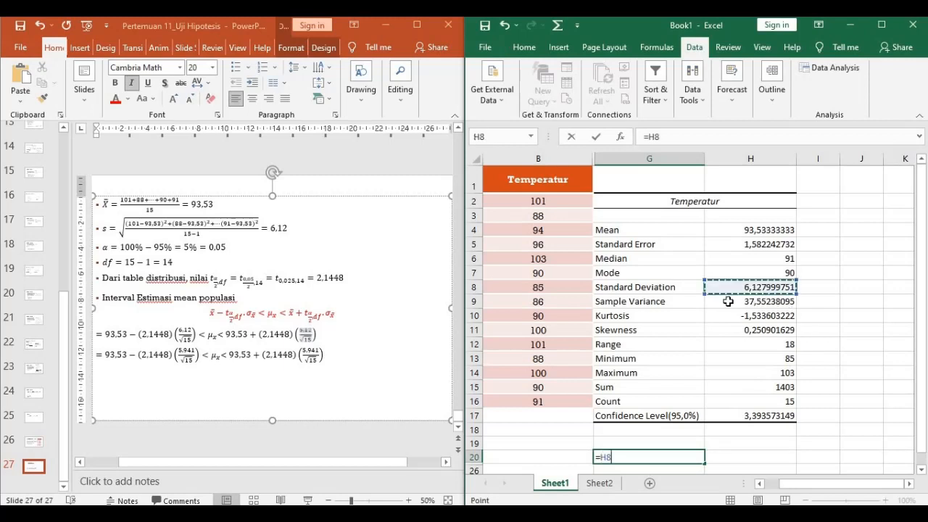
{"action": "type", "text": "/"}
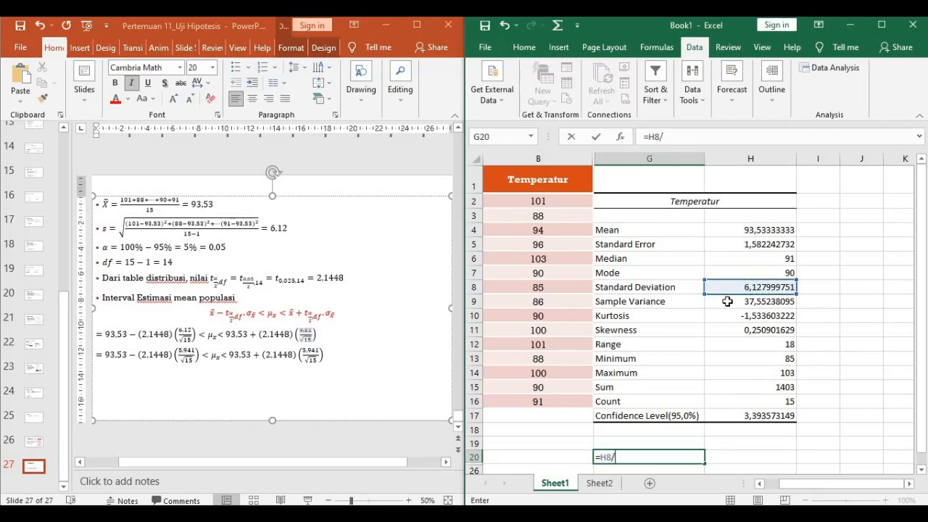
{"action": "type", "text": "sart"}
{"action": "key", "text": "BackSpace"}
{"action": "key", "text": "BackSpace"}
{"action": "key", "text": "BackSpace"}
{"action": "key", "text": "BackSpace"}
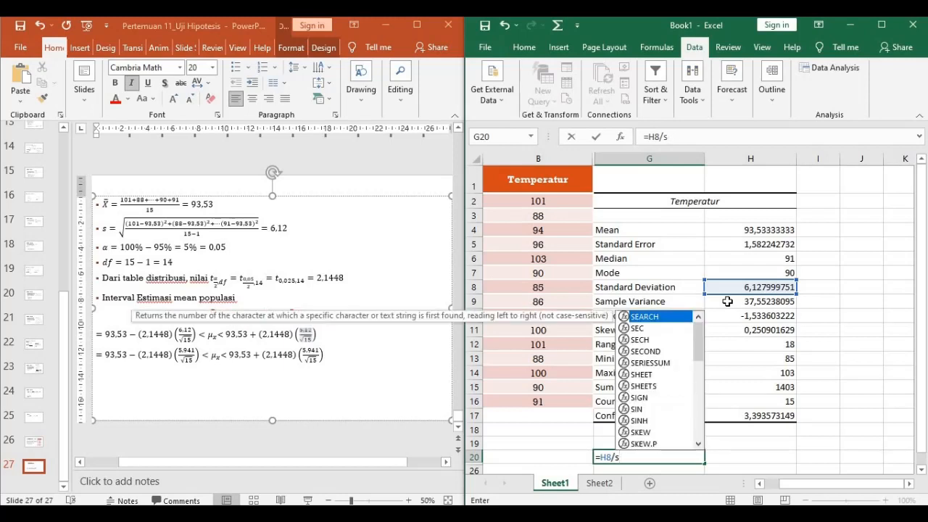
{"action": "type", "text": "qrt("}
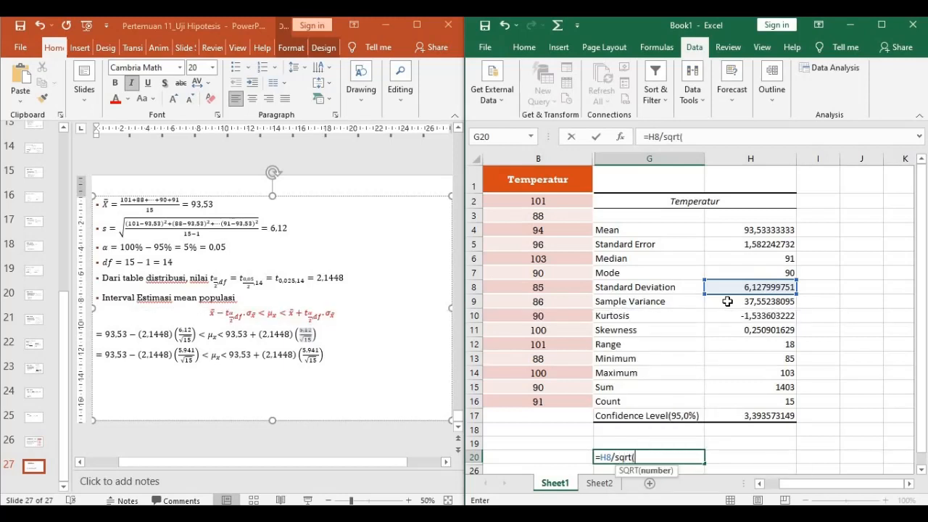
{"action": "type", "text": "n)"}
{"action": "key", "text": "BackSpace"}
{"action": "key", "text": "BackSpace"}
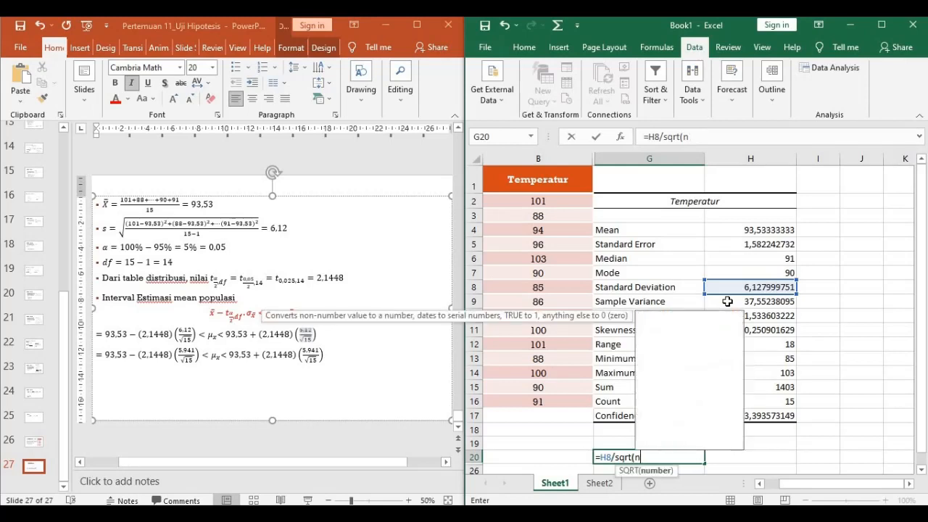
{"action": "type", "text": "15)"}
{"action": "key", "text": "Return"}
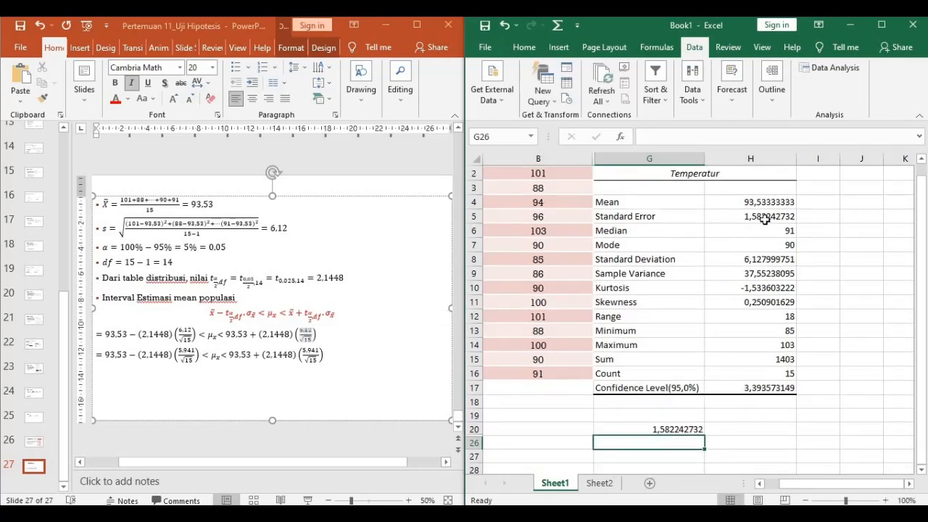
Clear the check formula from cell G20 and select the Standard Error value in H5
{"action": "left_click", "coordinate": [655, 434]}
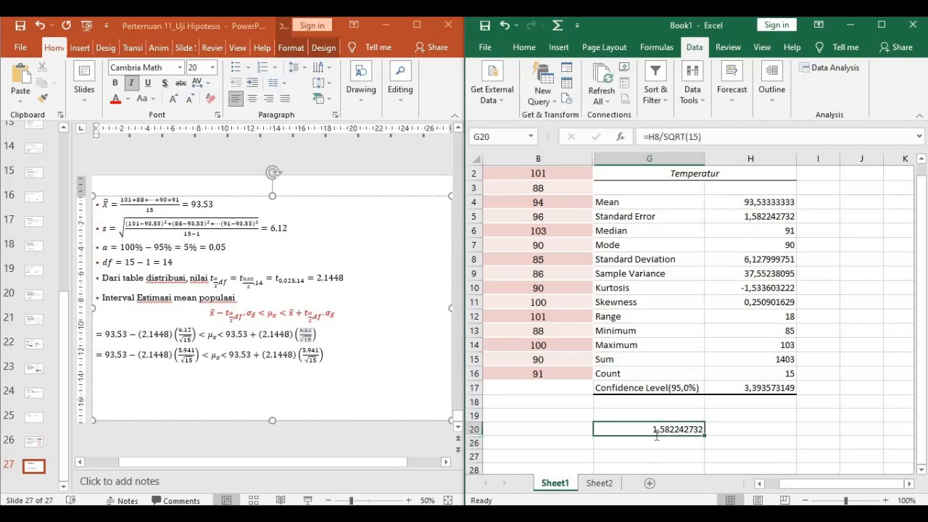
{"action": "key", "text": "BackSpace"}
{"action": "left_click", "coordinate": [750, 215]}
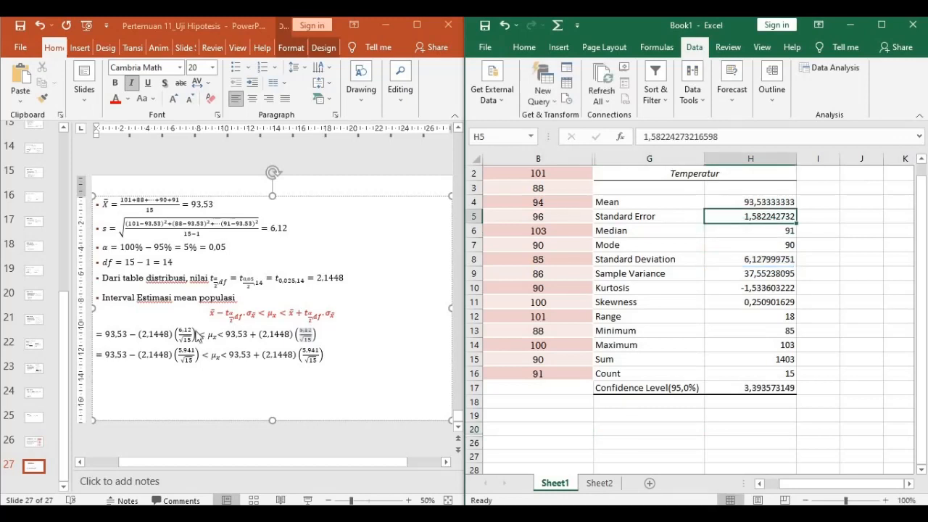
In the second interval calculation line on the slide, replace the lower-limit fraction with 1,5822
{"action": "left_click", "coordinate": [176, 355]}
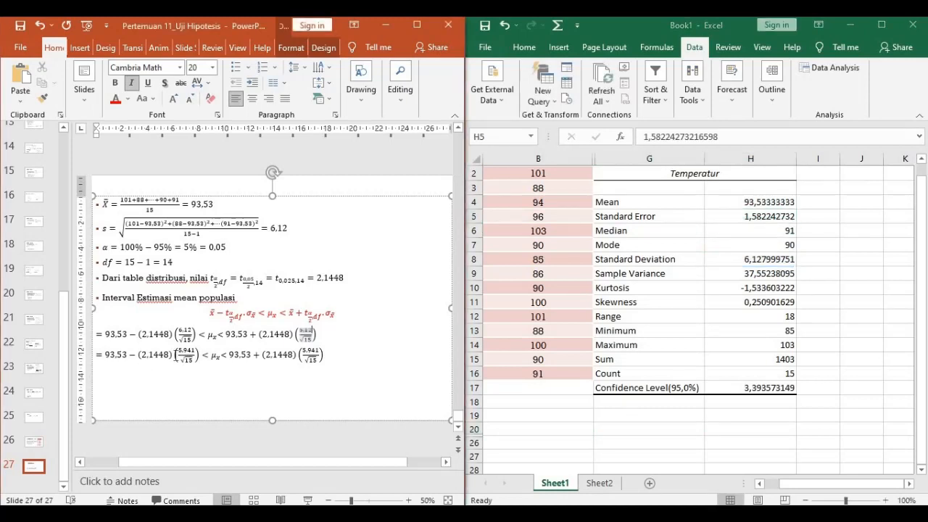
{"action": "left_click_drag", "start_coordinate": [175, 354], "coordinate": [197, 358]}
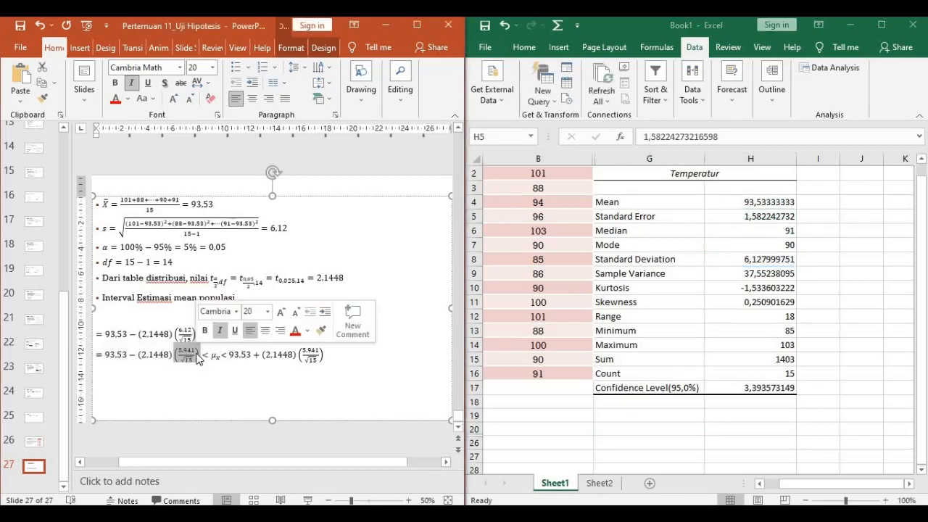
{"action": "type", "text": "1,58"}
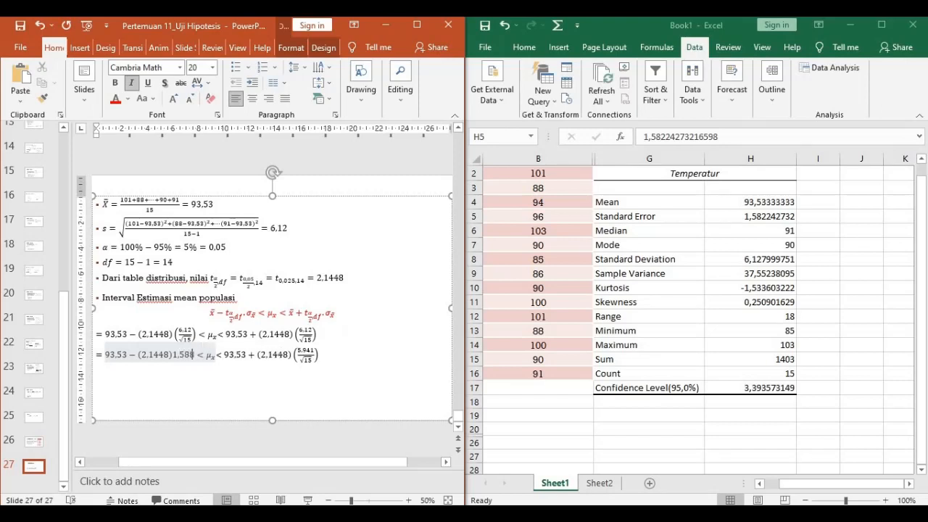
{"action": "type", "text": "8"}
{"action": "key", "text": "BackSpace"}
{"action": "type", "text": "22"}
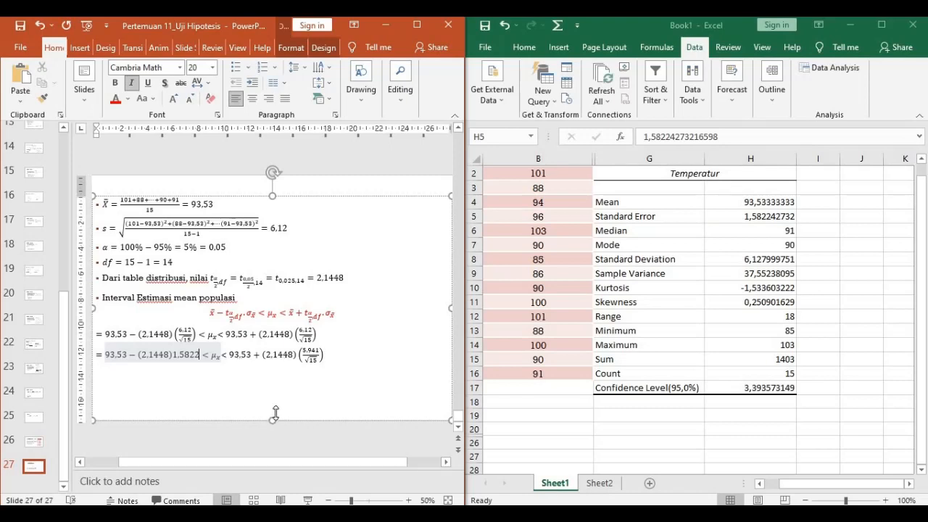
{"action": "left_click", "coordinate": [303, 443]}
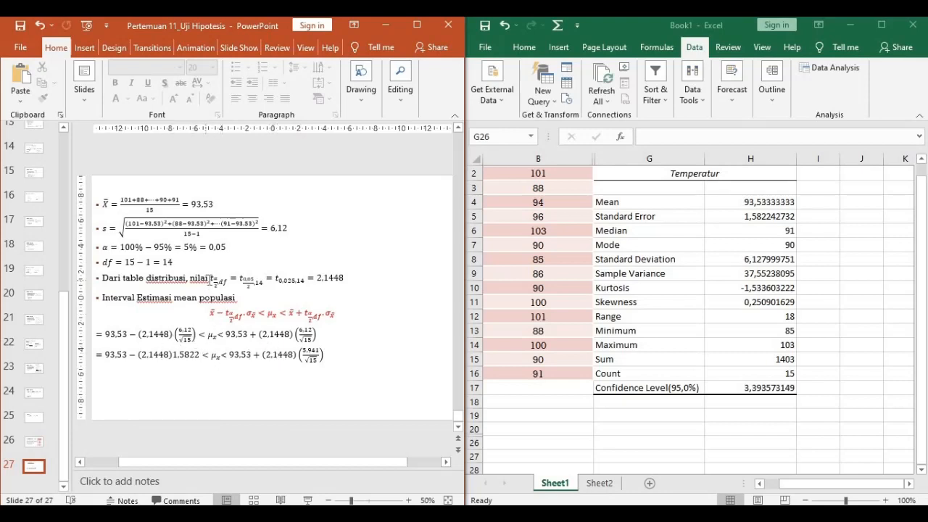
{"action": "left_click_drag", "start_coordinate": [238, 277], "coordinate": [344, 283]}
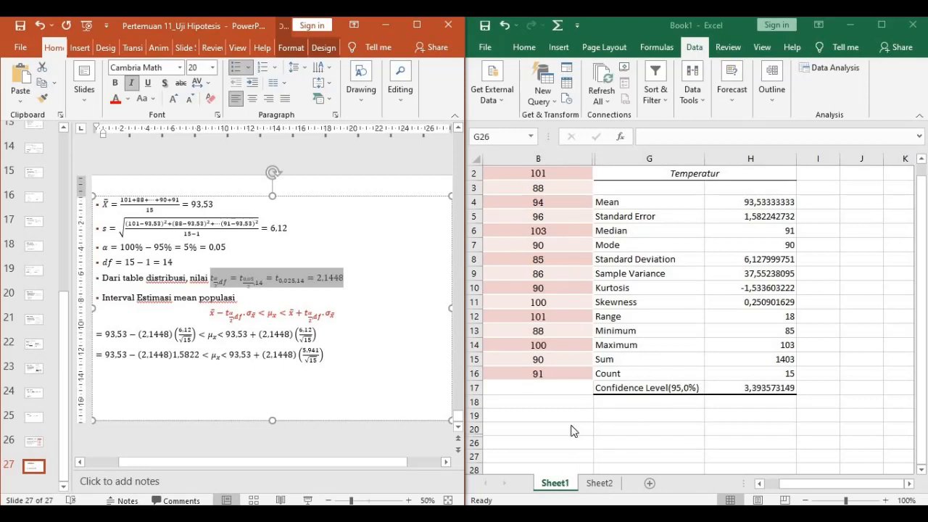
{"action": "left_click", "coordinate": [617, 433]}
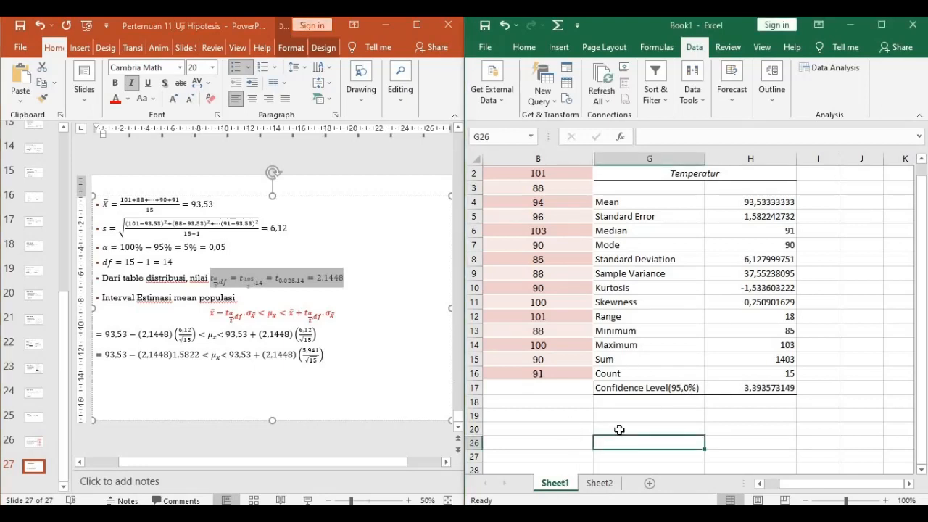
{"action": "left_click", "coordinate": [619, 430]}
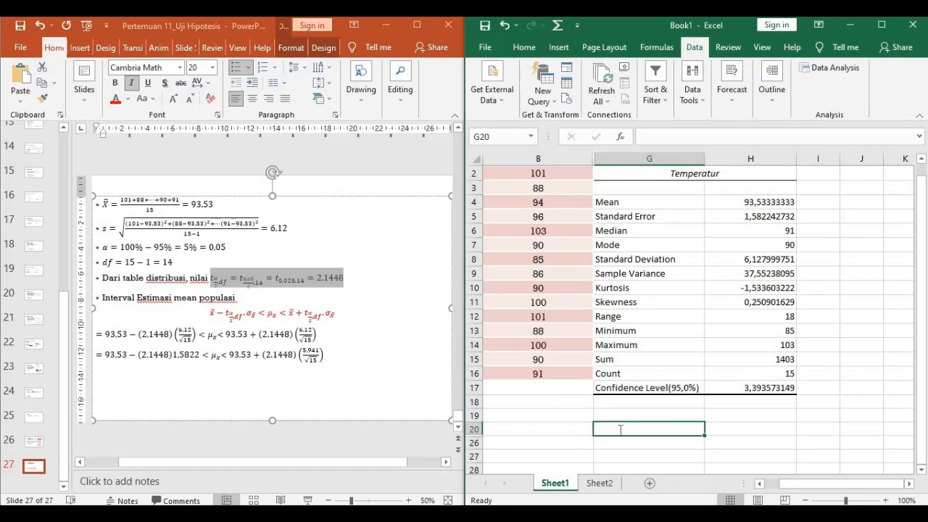
{"action": "type", "text": "="}
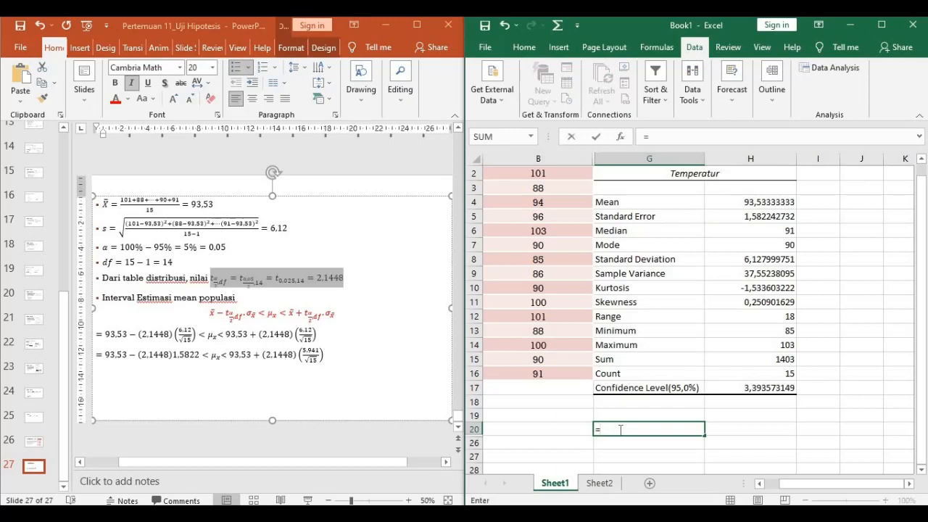
{"action": "type", "text": "T."}
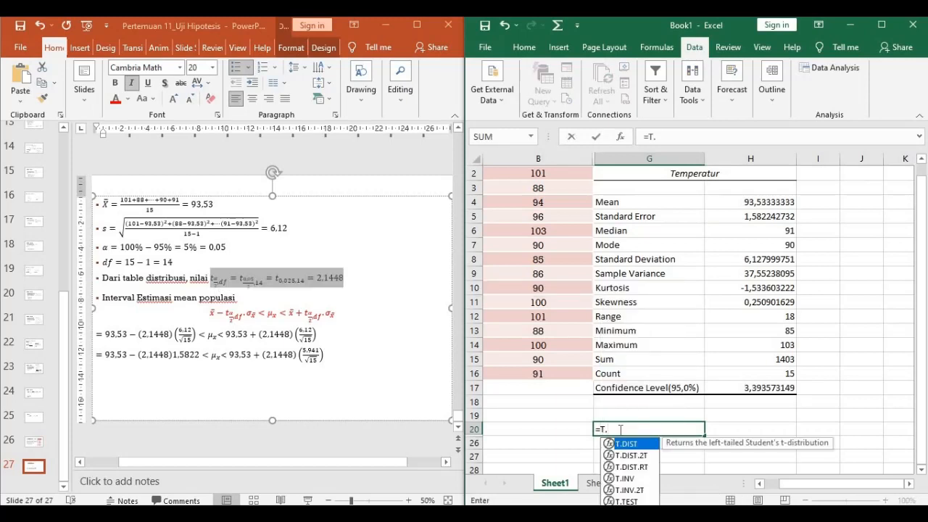
{"action": "type", "text": "I"}
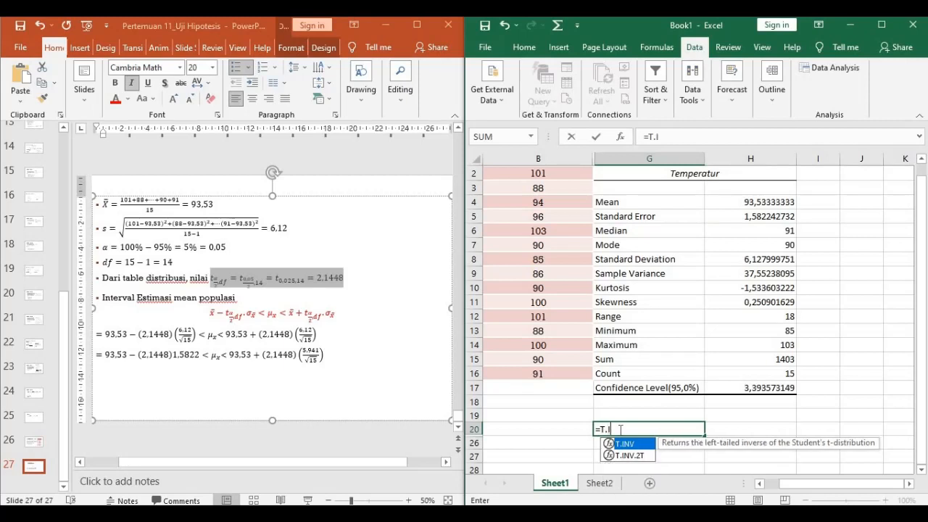
{"action": "type", "text": "NV"}
{"action": "key", "text": "Down"}
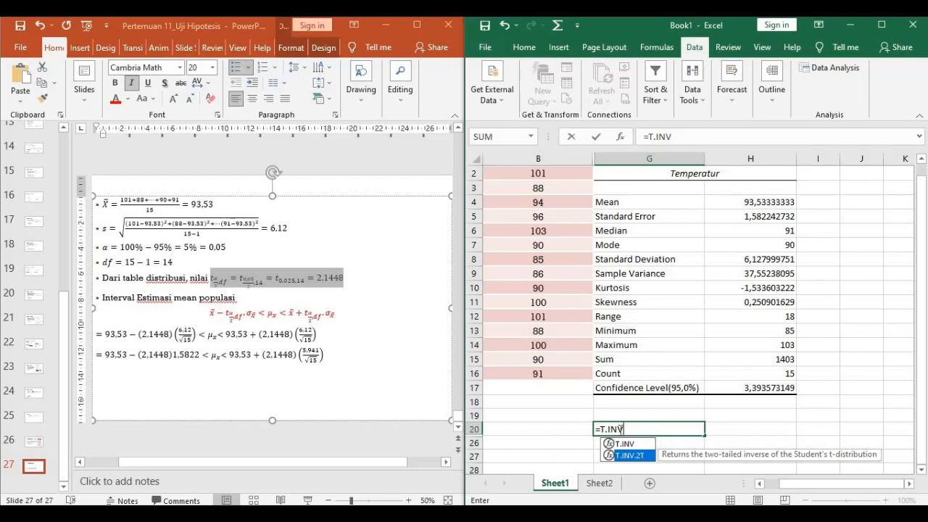
{"action": "key", "text": "F2"}
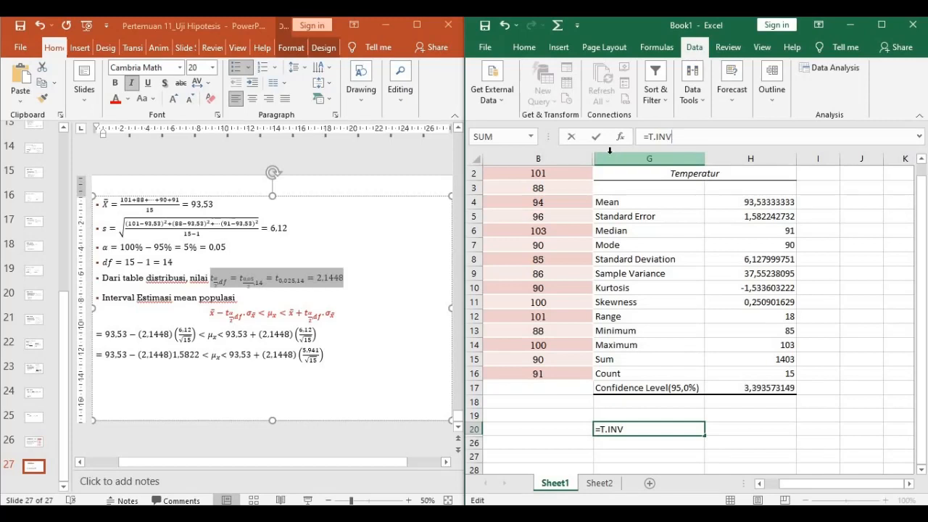
{"action": "left_click", "coordinate": [609, 152]}
{"action": "left_click", "coordinate": [632, 425]}
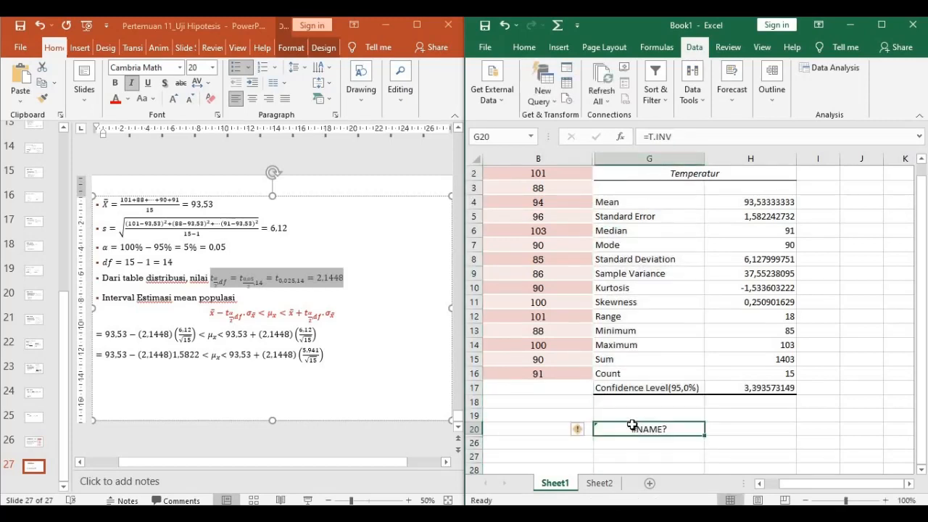
Calculate the critical t value in cell G20 with the formula =T.INV(0,025;14)
{"action": "type", "text": "=T"}
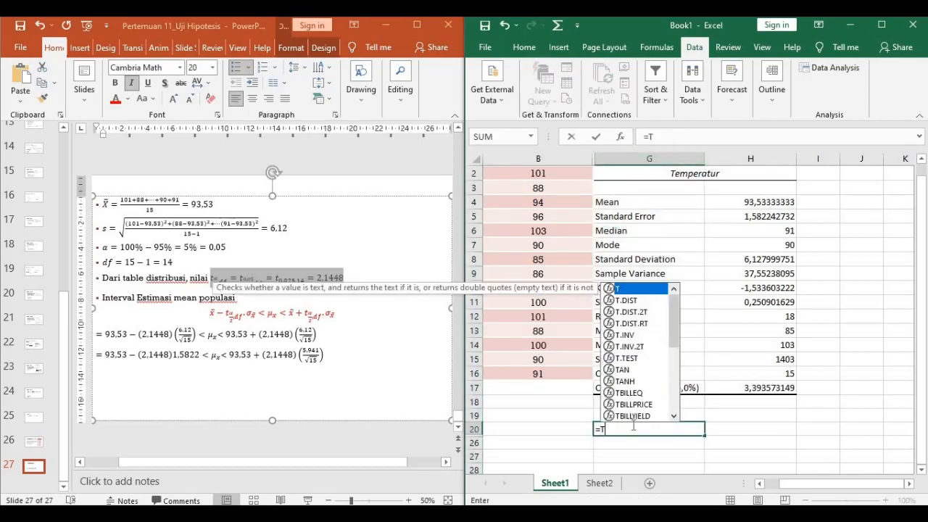
{"action": "type", "text": ".INV"}
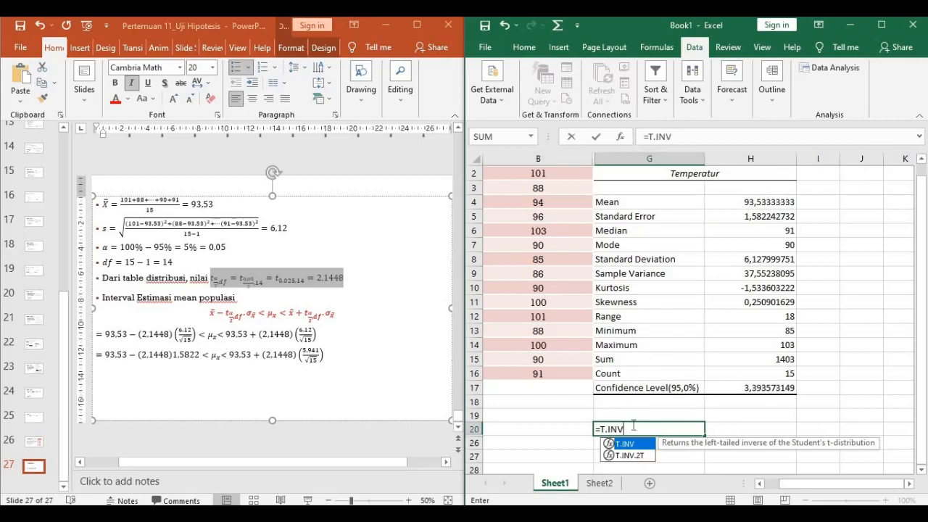
{"action": "type", "text": "("}
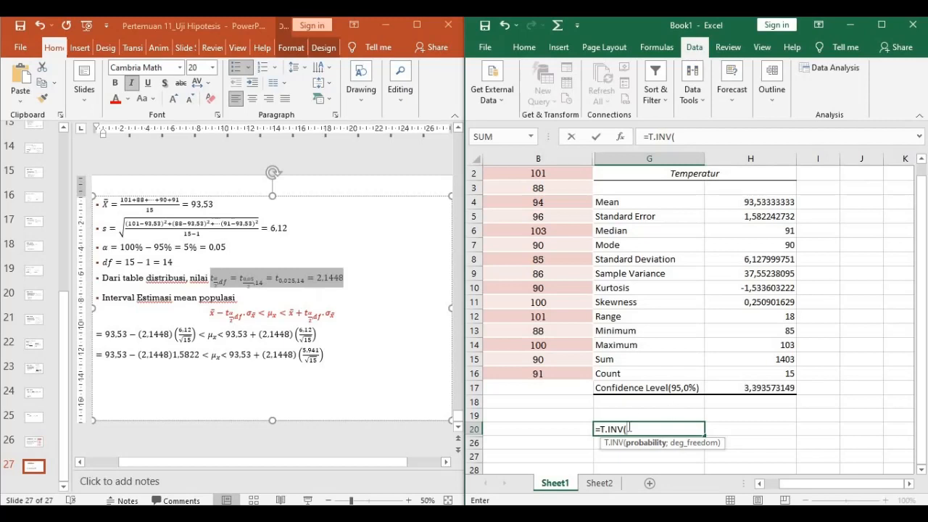
{"action": "type", "text": "0,025"}
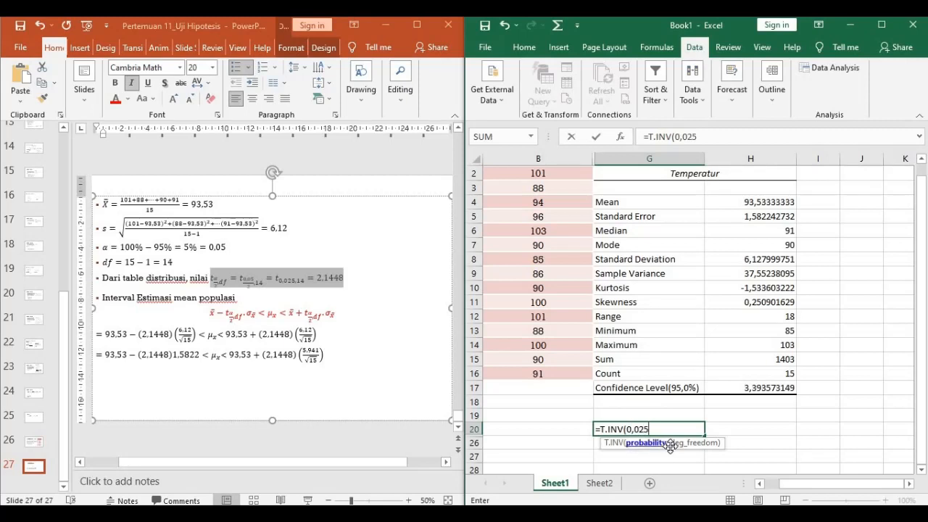
{"action": "type", "text": ";"}
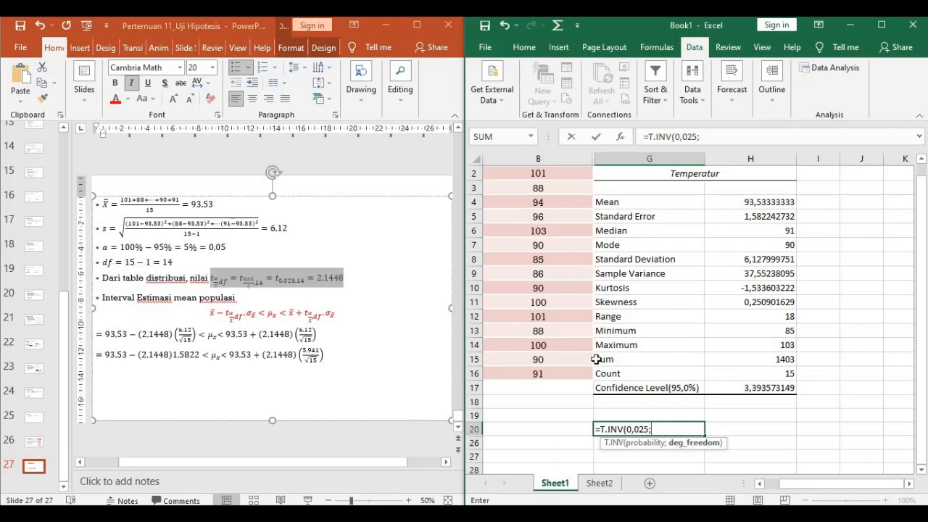
{"action": "type", "text": ")"}
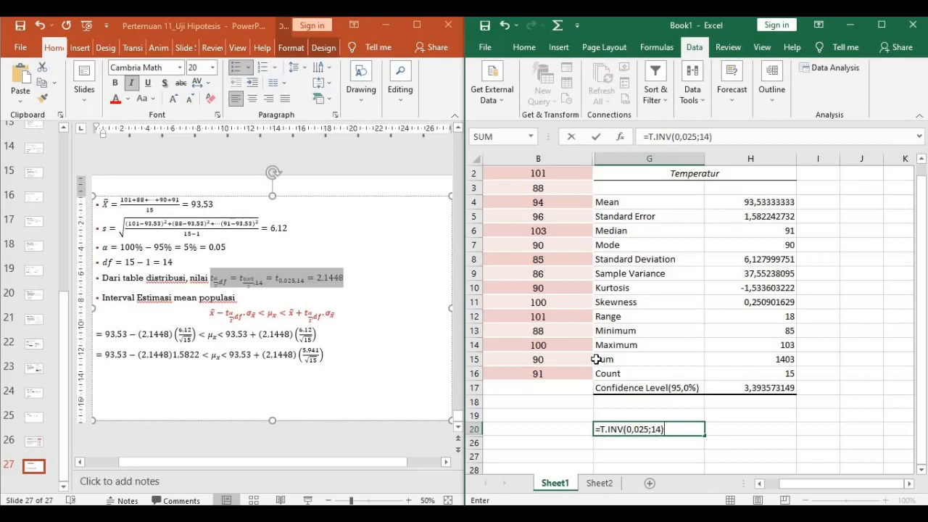
{"action": "key", "text": "Return"}
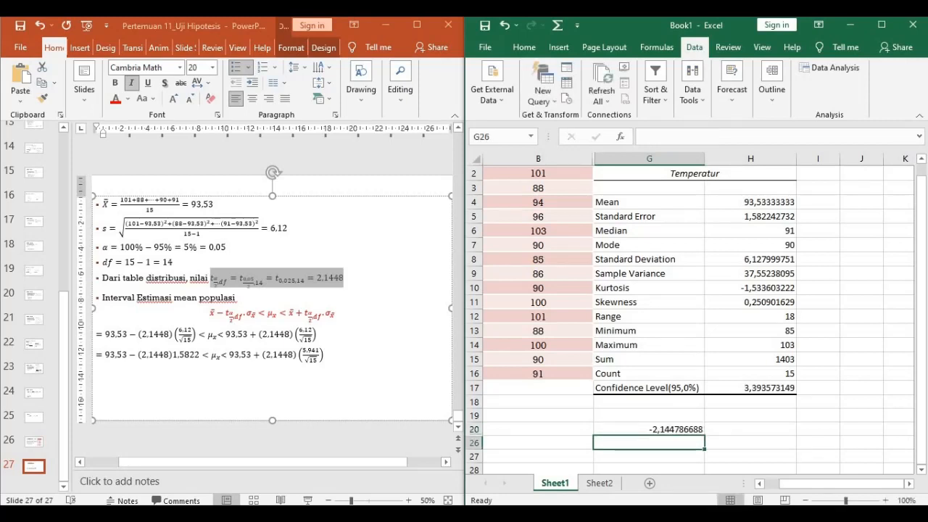
In the second interval line on the slide, replace the upper-limit fraction with 1,5822 and begin a new equation line below with "="
{"action": "left_click", "coordinate": [655, 430]}
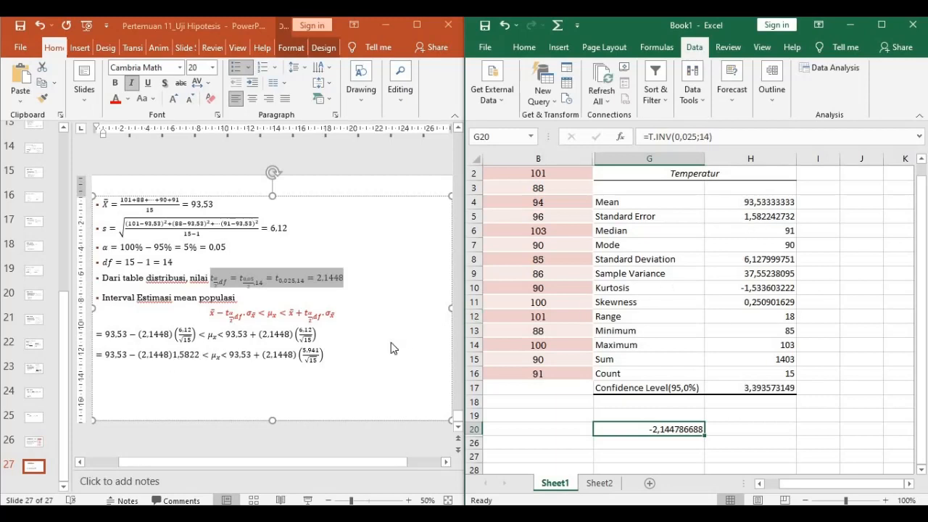
{"action": "left_click_drag", "start_coordinate": [298, 353], "coordinate": [324, 358]}
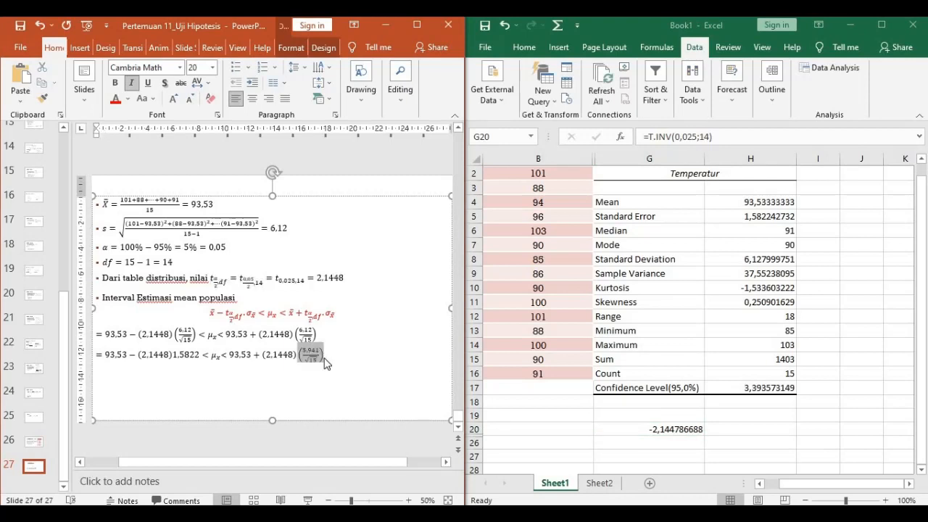
{"action": "type", "text": "1"}
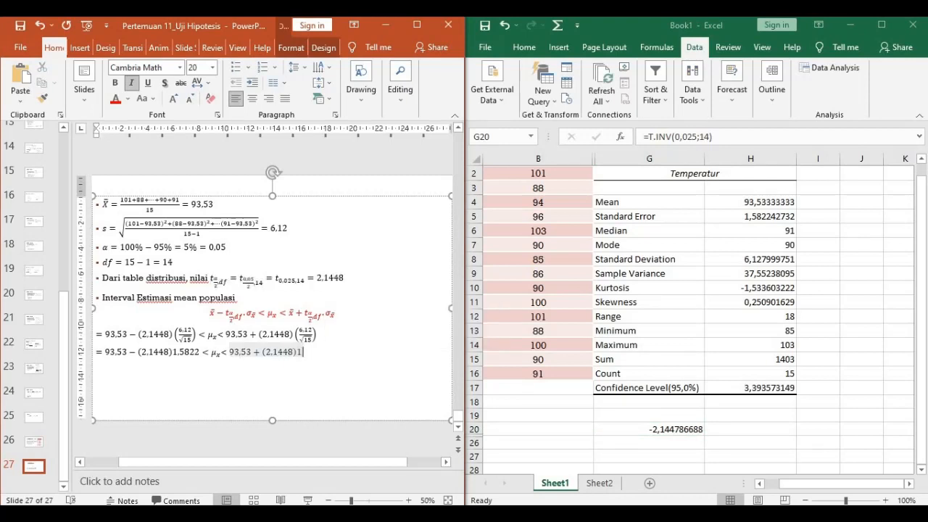
{"action": "type", "text": ",5822"}
{"action": "key", "text": "Right"}
{"action": "key", "text": "alt+equal"}
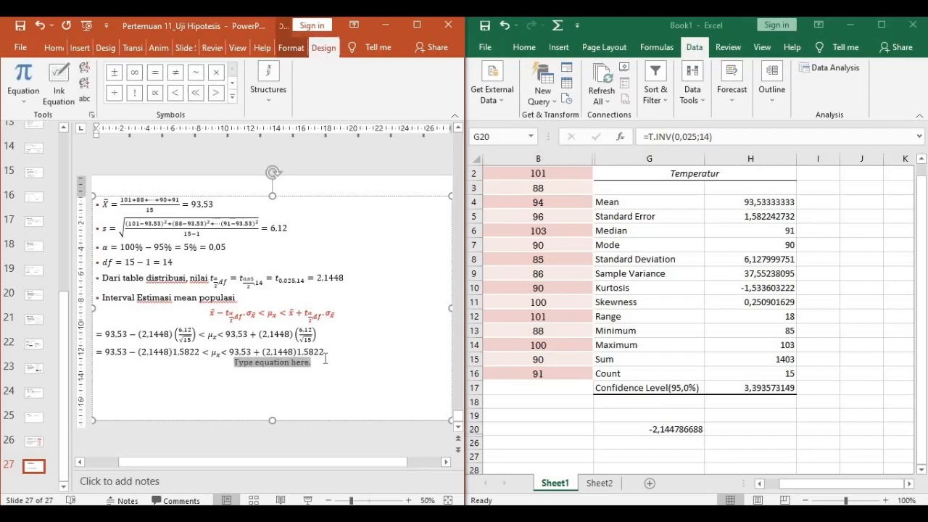
{"action": "type", "text": "="}
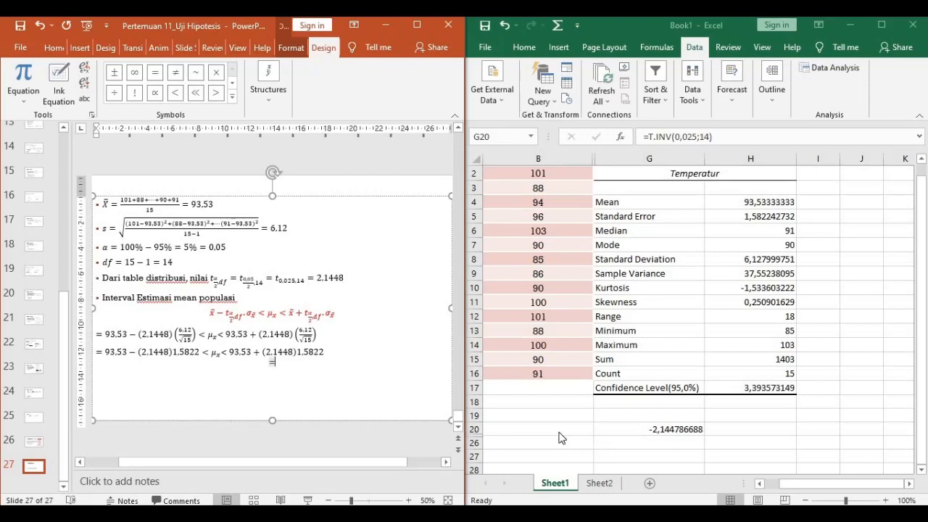
{"action": "left_click", "coordinate": [590, 445]}
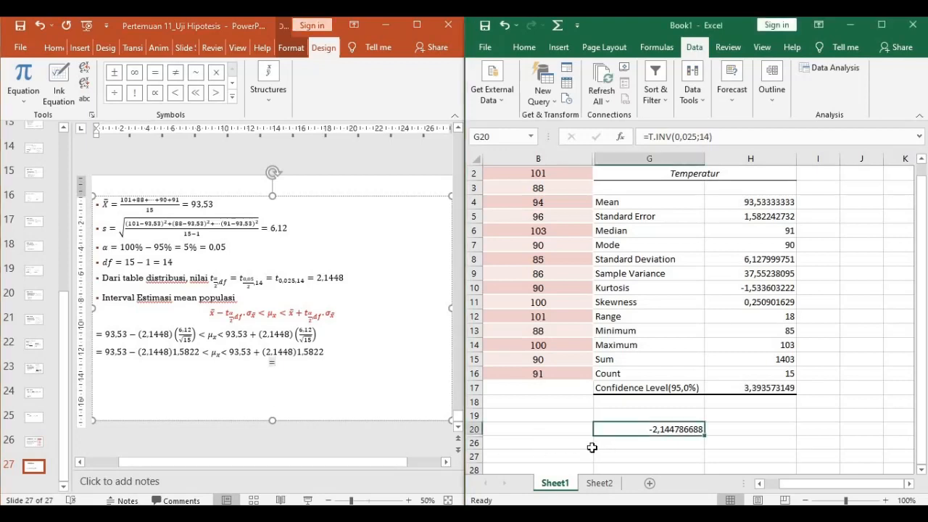
{"action": "left_click", "coordinate": [601, 444]}
{"action": "left_click", "coordinate": [601, 456]}
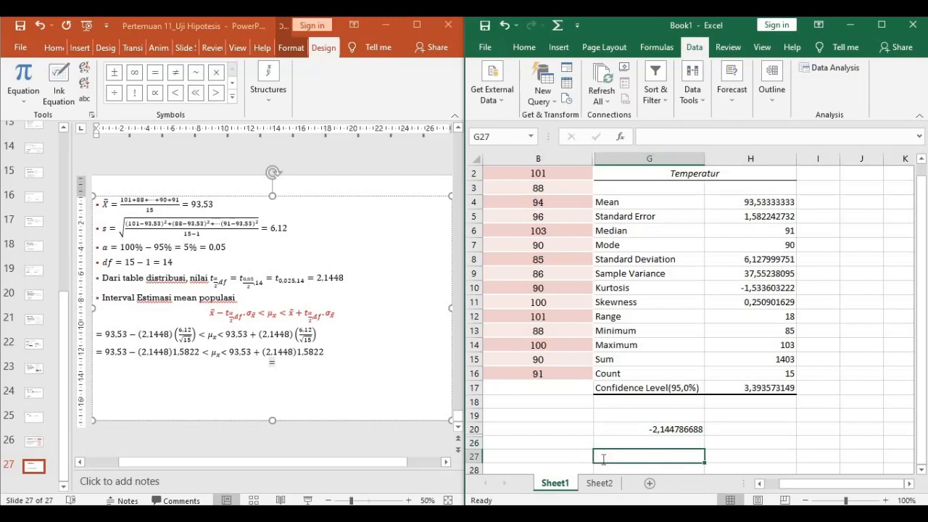
{"action": "type", "text": "="}
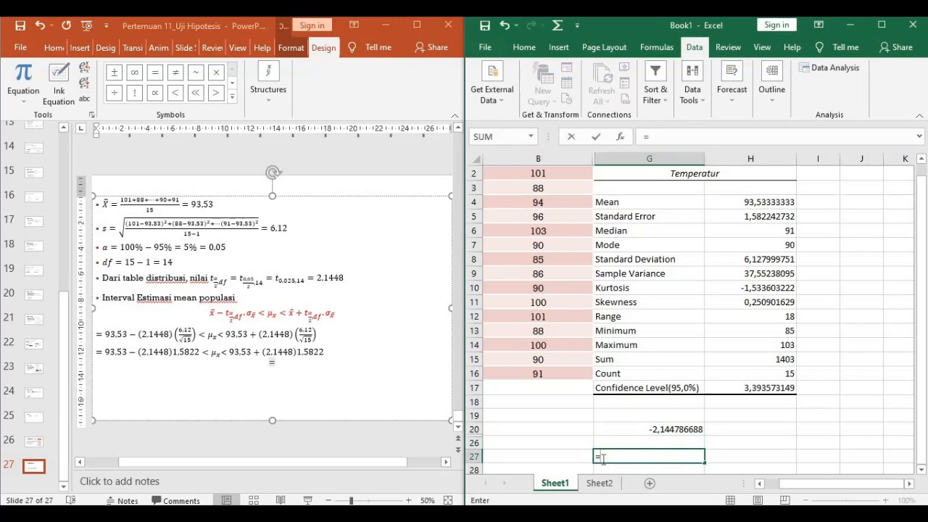
{"action": "left_click", "coordinate": [720, 203]}
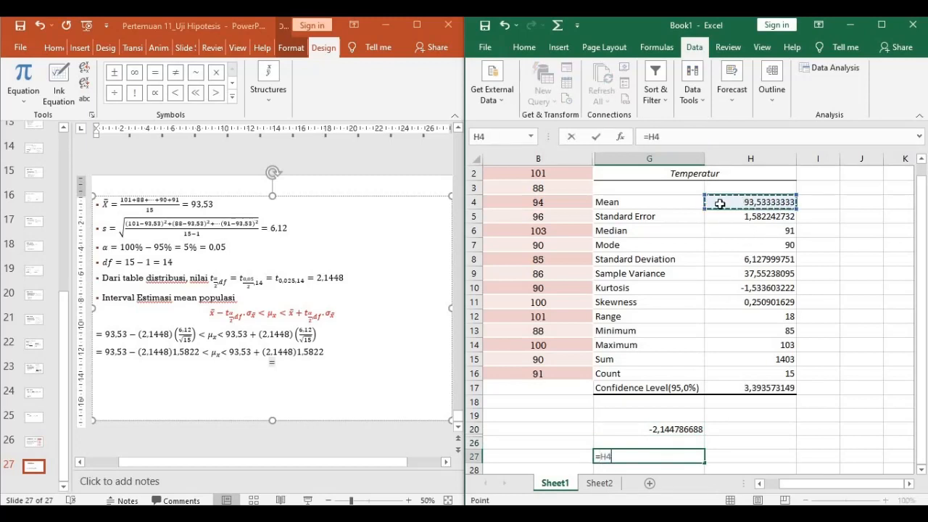
{"action": "type", "text": "-("}
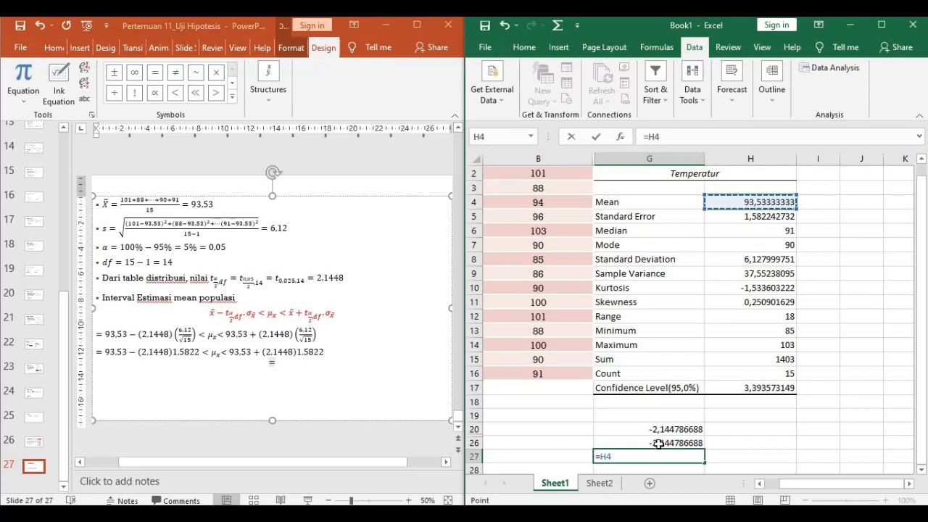
{"action": "left_click", "coordinate": [656, 442]}
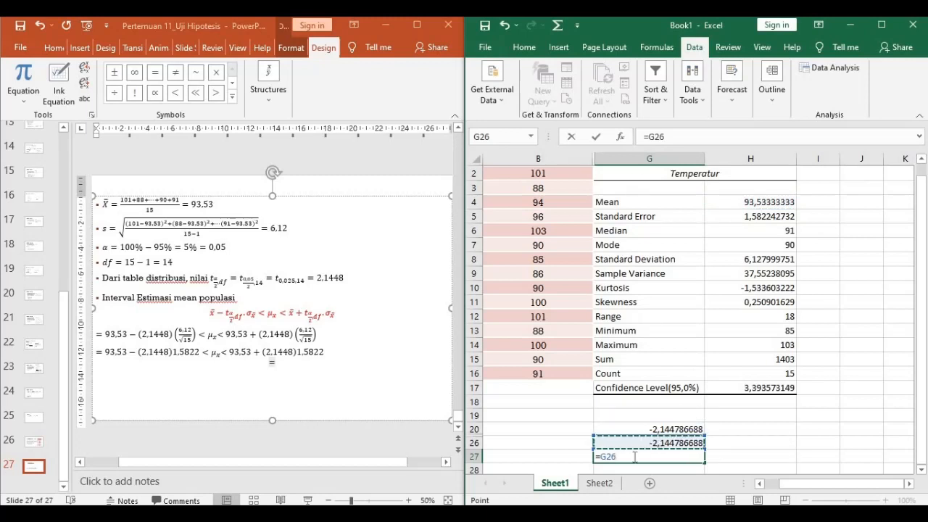
{"action": "key", "text": "BackSpace"}
{"action": "key", "text": "BackSpace"}
{"action": "key", "text": "BackSpace"}
{"action": "key", "text": "BackSpace"}
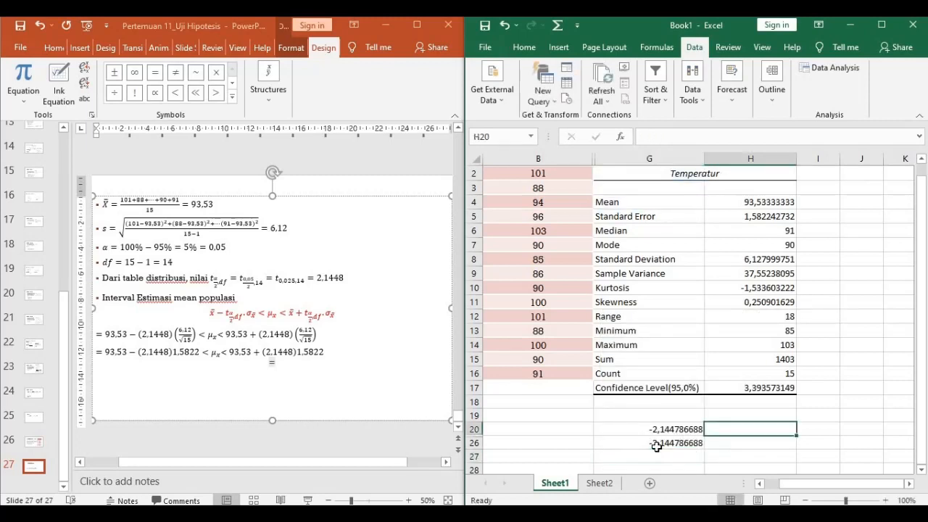
Make the pasted t value in cell G26 positive by removing its minus sign
{"action": "left_click", "coordinate": [645, 442]}
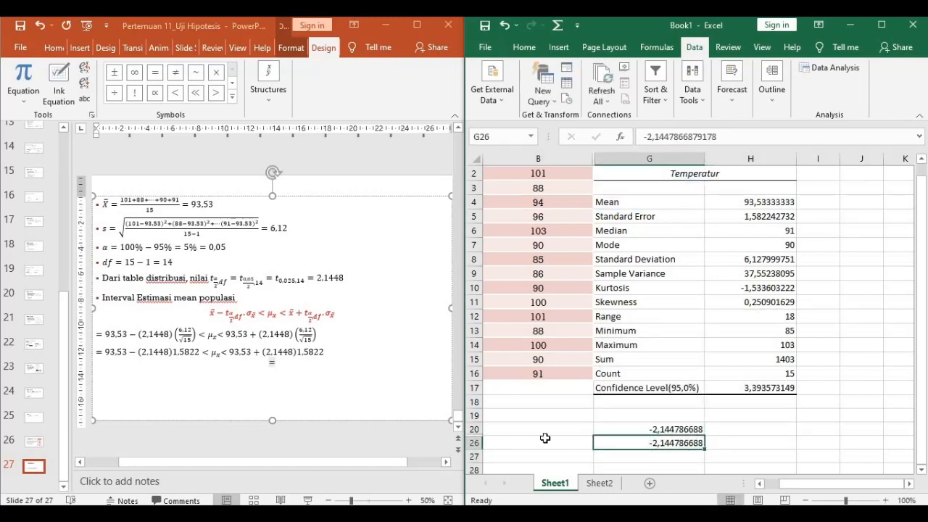
{"action": "double_click", "coordinate": [651, 444]}
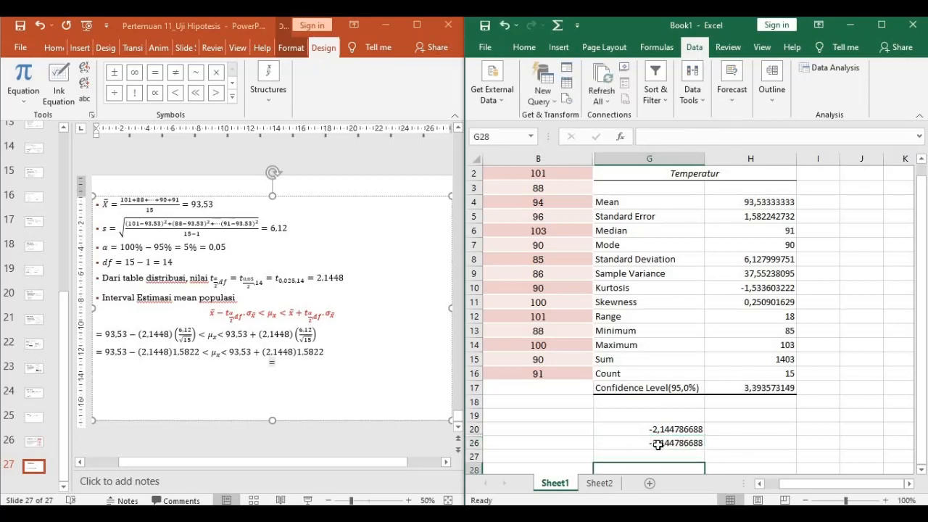
{"action": "key", "text": "Escape"}
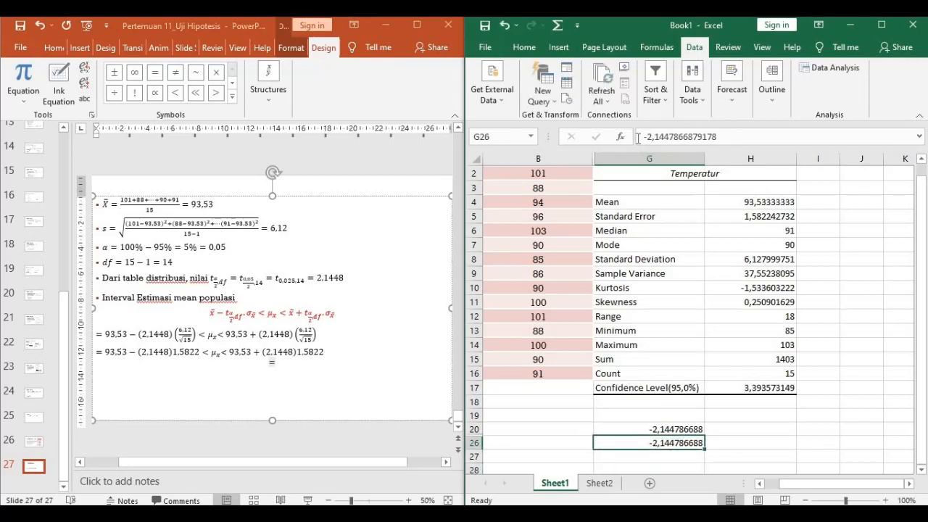
{"action": "left_click", "coordinate": [637, 138]}
{"action": "key", "text": "Delete"}
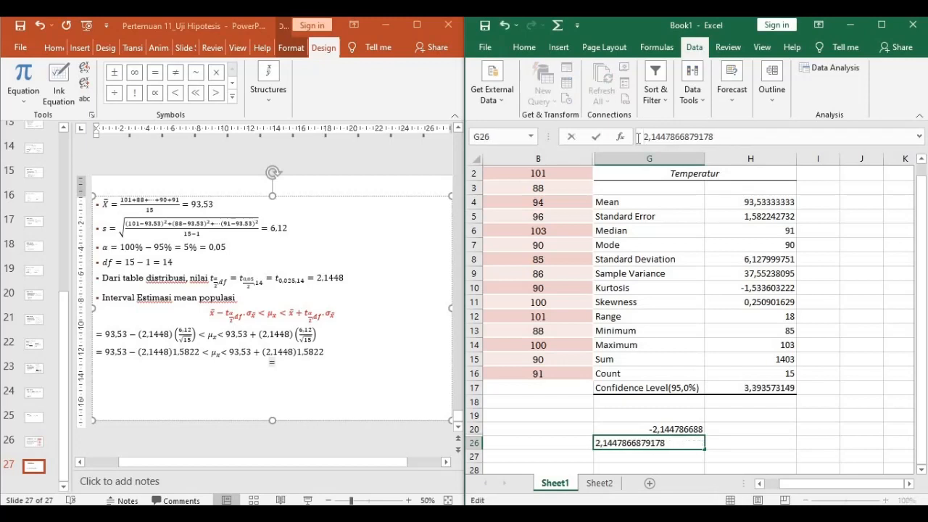
{"action": "key", "text": "Return"}
Paste the critical t value from G20 into G26 as a plain value and remove its minus sign
{"action": "left_click", "coordinate": [662, 429]}
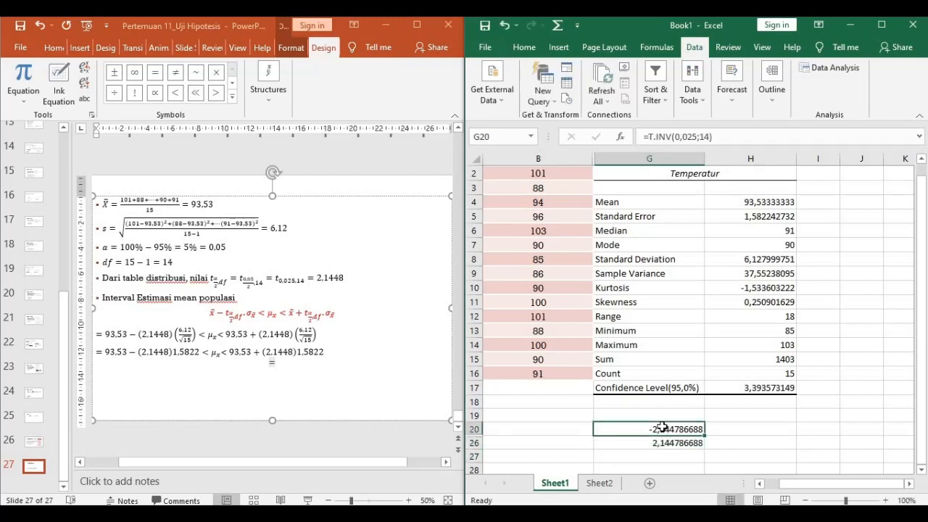
{"action": "key", "text": "ctrl+c"}
{"action": "left_click", "coordinate": [648, 442]}
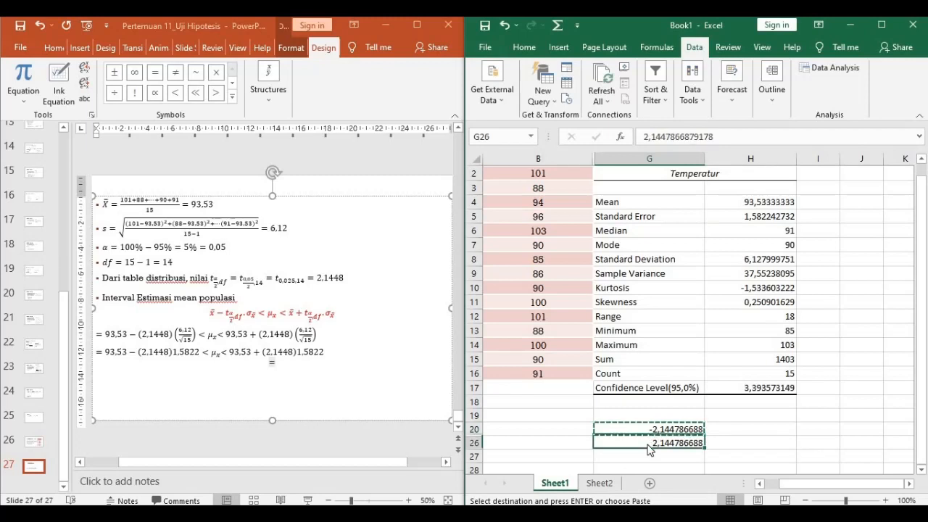
{"action": "right_click", "coordinate": [648, 442]}
{"action": "left_click", "coordinate": [696, 197]}
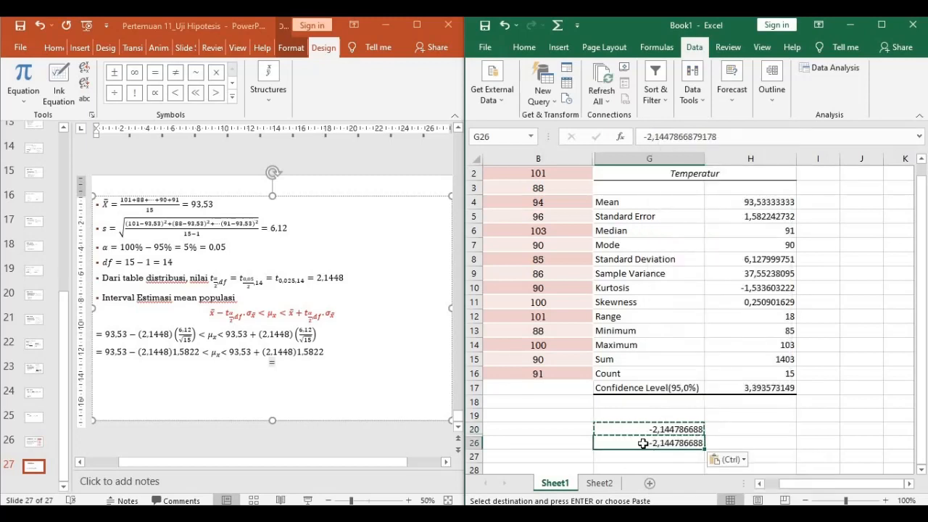
{"action": "double_click", "coordinate": [642, 443]}
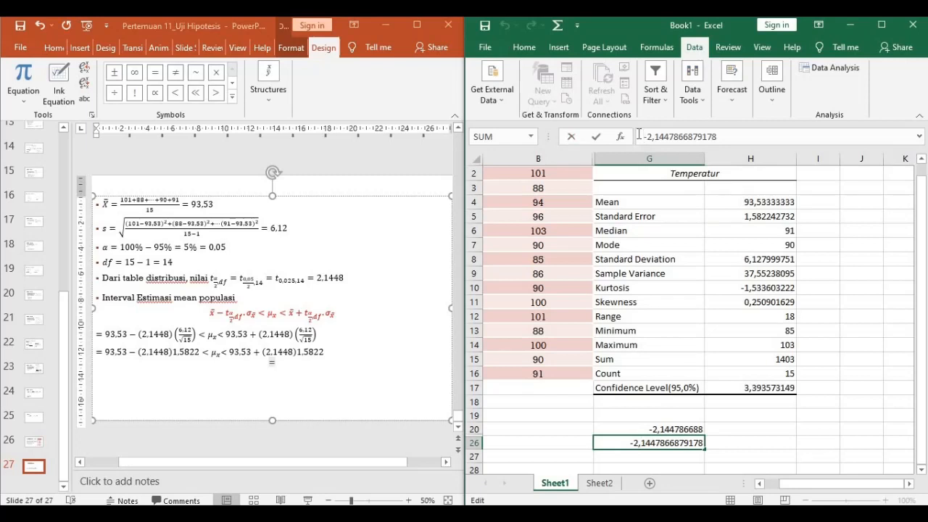
{"action": "key", "text": "Delete"}
{"action": "key", "text": "Return"}
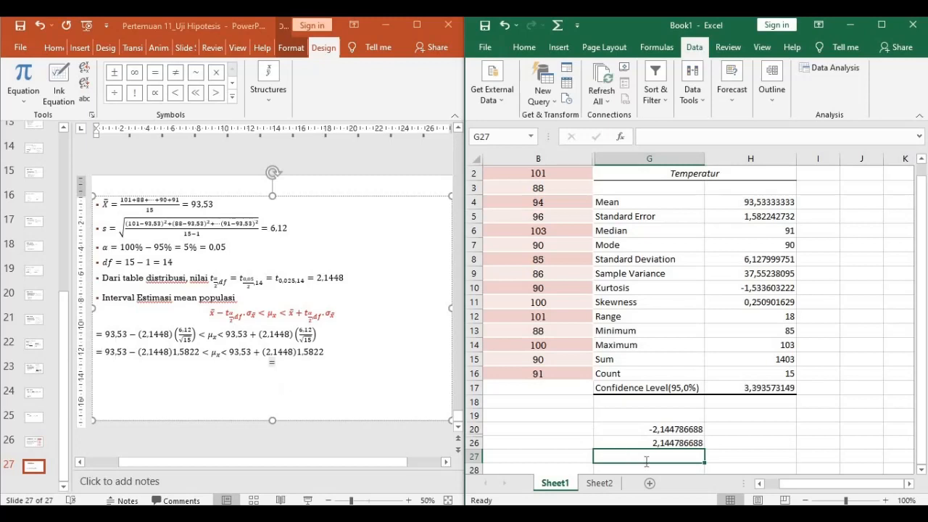
Begin the lower-limit formula in cell G27 with the mean minus the positive t value multiplied by the next term, =H4-(G26*
{"action": "type", "text": "=93,53"}
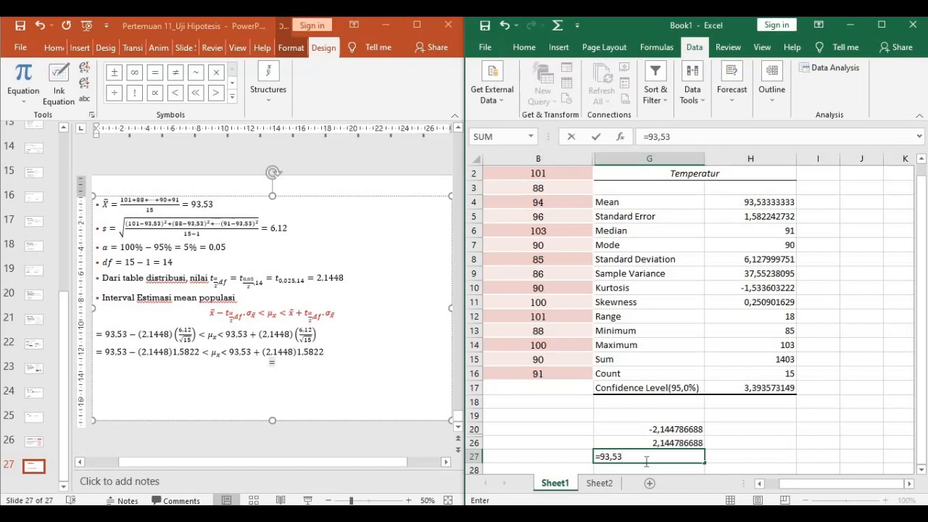
{"action": "key", "text": "BackSpace"}
{"action": "key", "text": "BackSpace"}
{"action": "key", "text": "BackSpace"}
{"action": "key", "text": "BackSpace"}
{"action": "key", "text": "BackSpace"}
{"action": "left_click", "coordinate": [763, 202]}
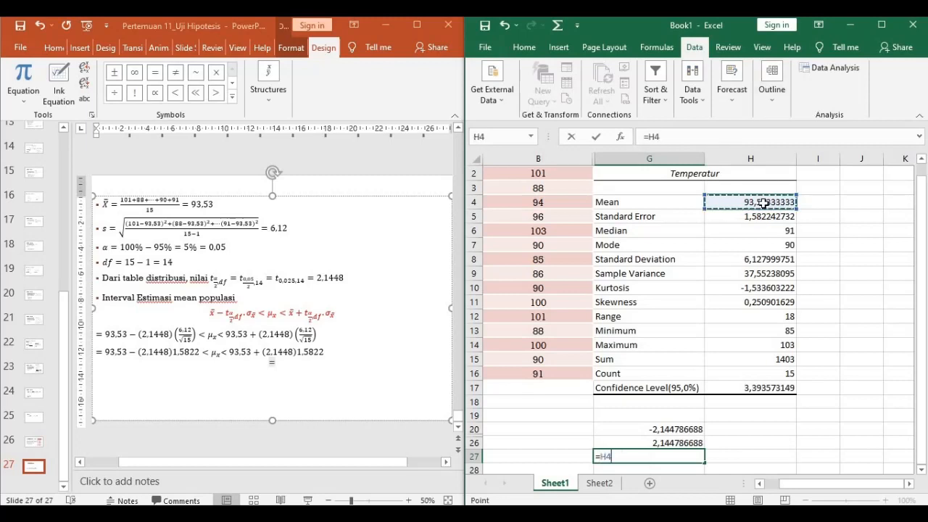
{"action": "type", "text": "-"}
{"action": "left_click", "coordinate": [665, 440]}
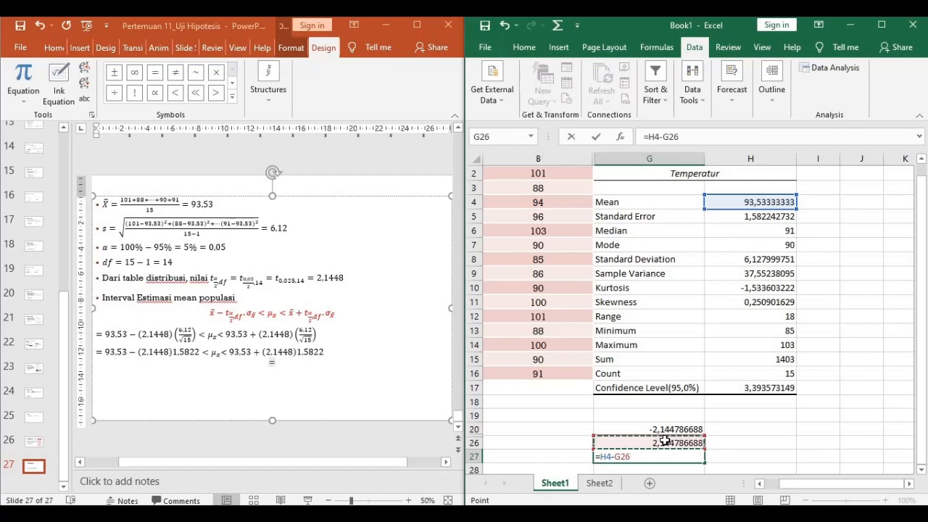
{"action": "type", "text": "*"}
{"action": "left_click", "coordinate": [615, 455]}
{"action": "type", "text": "("}
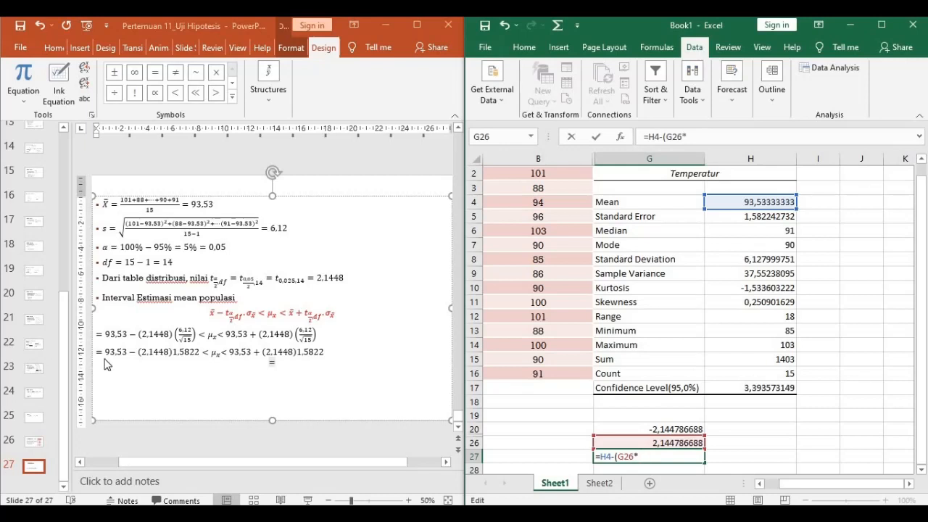
{"action": "left_click", "coordinate": [761, 259]}
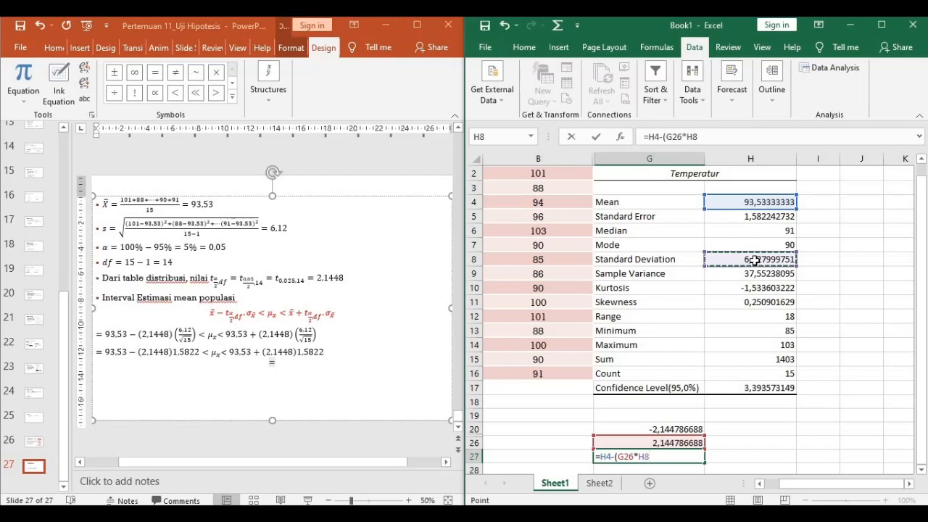
{"action": "type", "text": "/"}
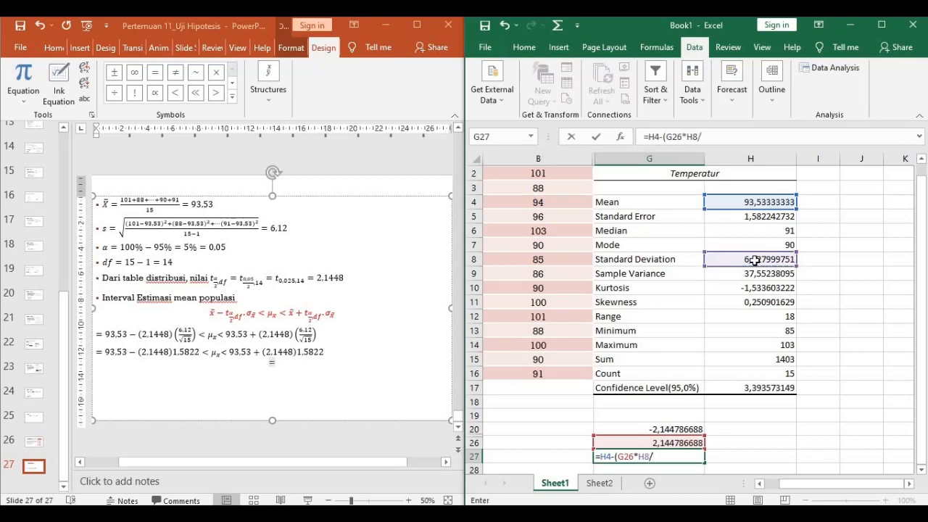
{"action": "type", "text": "sqrt"}
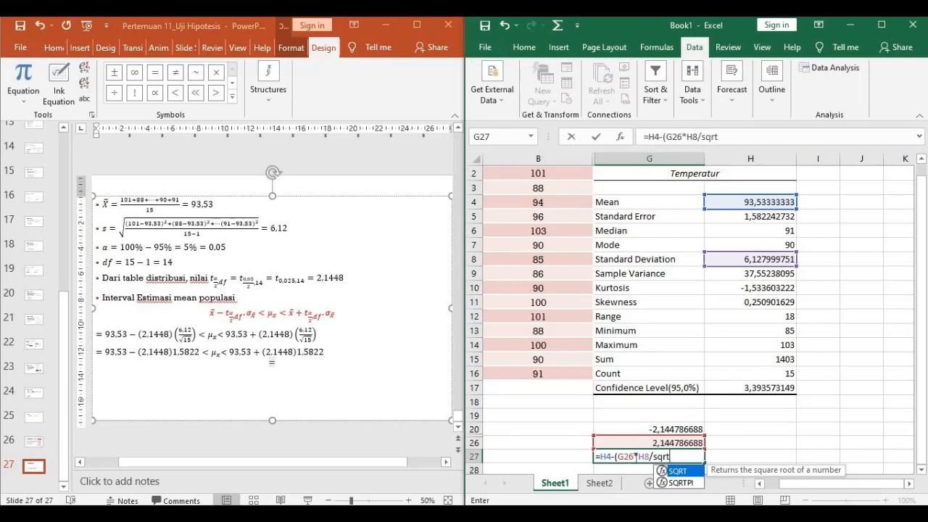
{"action": "left_click", "coordinate": [635, 456]}
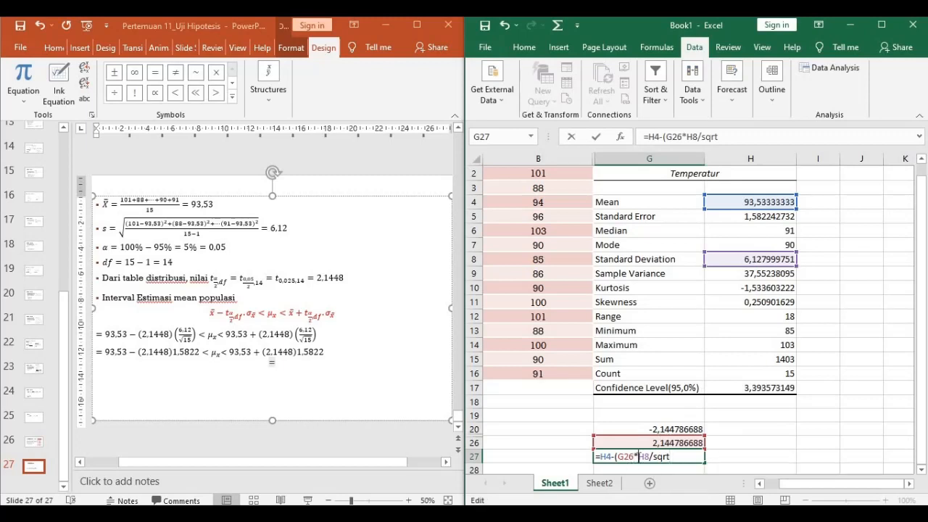
{"action": "type", "text": "("}
{"action": "key", "text": "End"}
{"action": "type", "text": "("}
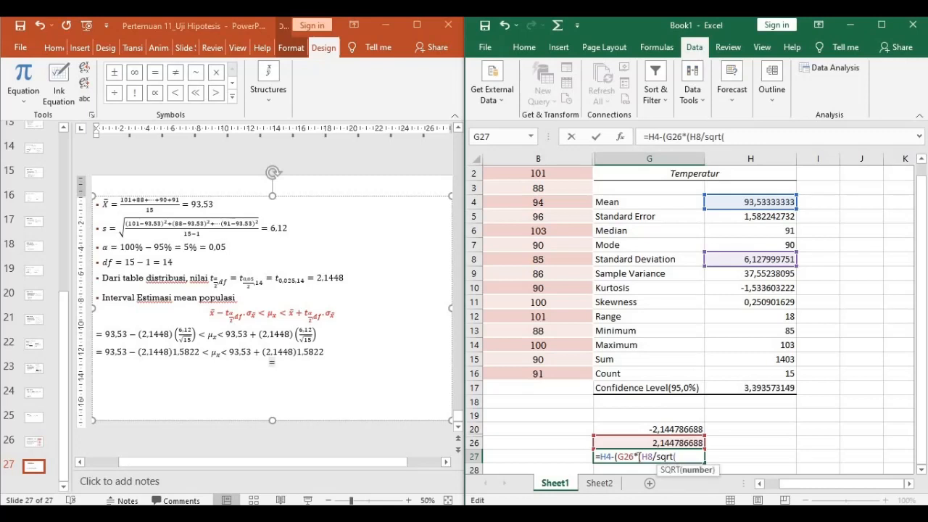
{"action": "type", "text": "15"}
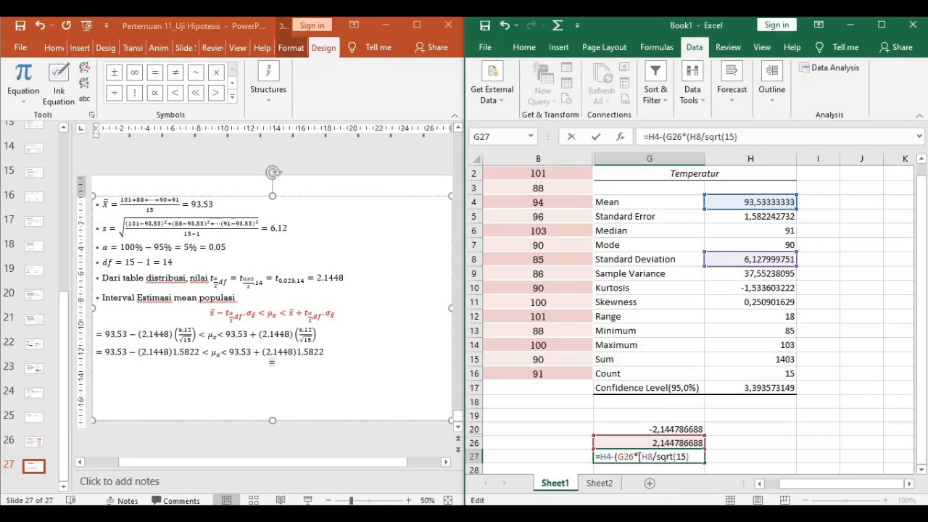
{"action": "key", "text": "BackSpace"}
{"action": "key", "text": "BackSpace"}
{"action": "key", "text": "BackSpace"}
{"action": "key", "text": "BackSpace"}
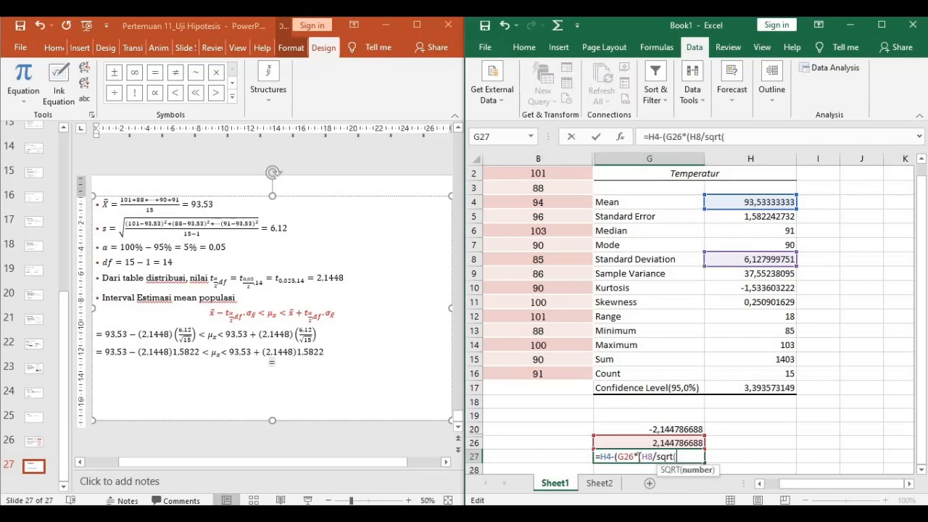
{"action": "key", "text": "BackSpace"}
{"action": "key", "text": "BackSpace"}
{"action": "key", "text": "BackSpace"}
{"action": "key", "text": "BackSpace"}
{"action": "key", "text": "BackSpace"}
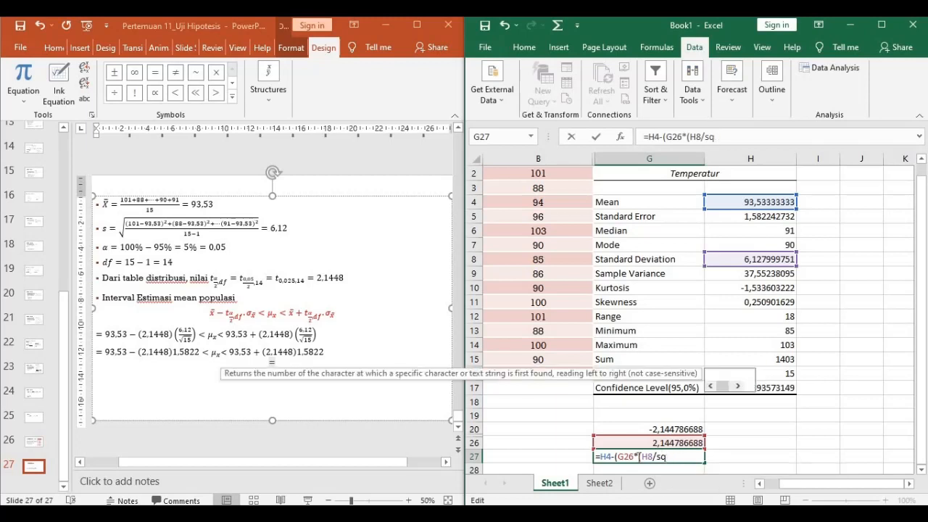
{"action": "key", "text": "BackSpace"}
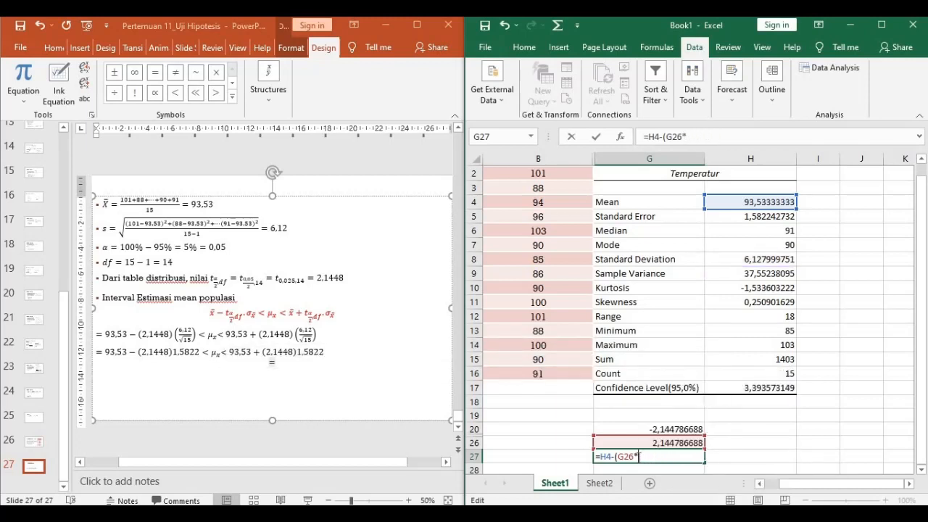
Complete the lower-limit formula in G27 with the standard error as the multiplied term, =H4-(G26*H5)
{"action": "left_click", "coordinate": [747, 218]}
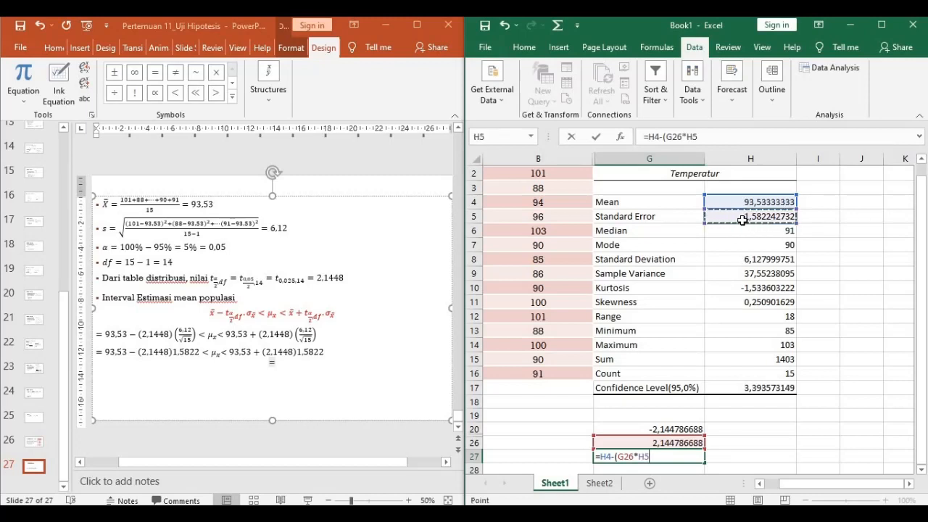
{"action": "type", "text": ")"}
{"action": "key", "text": "Return"}
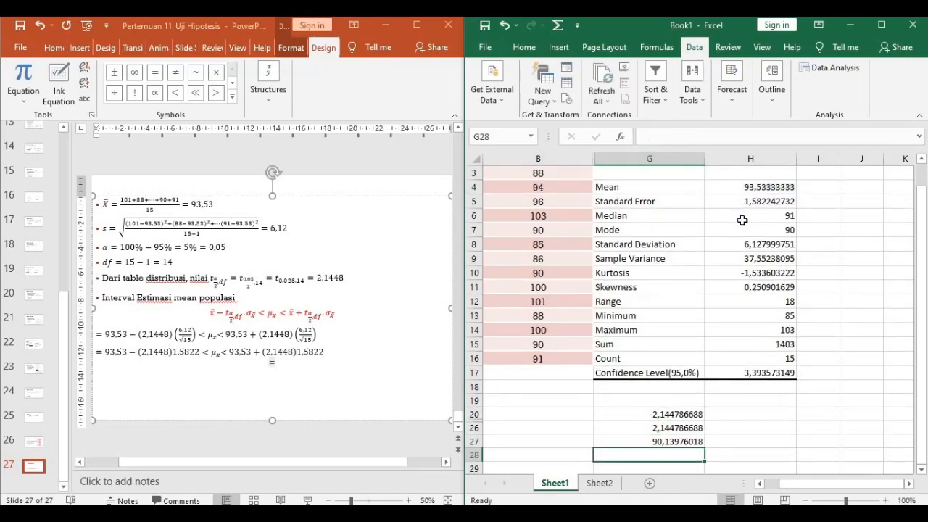
{"action": "left_click", "coordinate": [670, 442]}
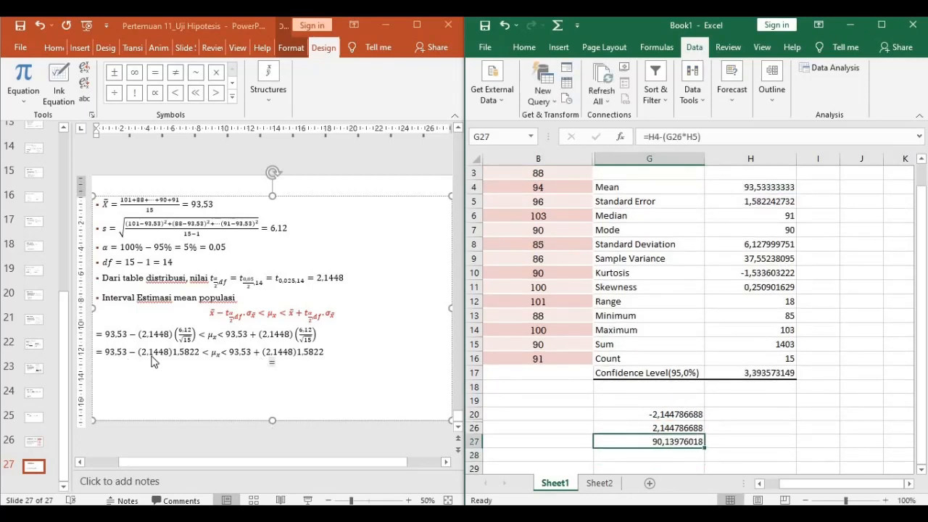
Fill in the slide's last interval line with the lower limit and the mean symbol: 90.139 < μₓ <
{"action": "left_click", "coordinate": [276, 362]}
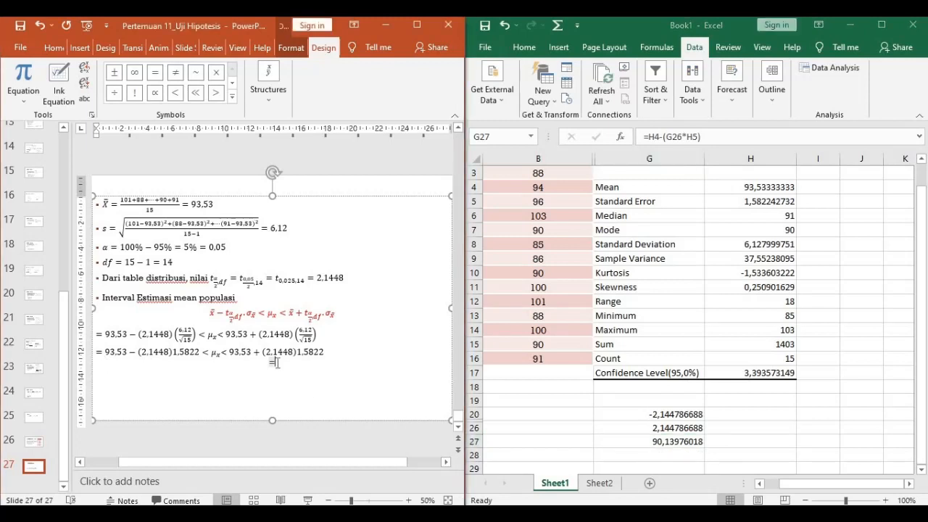
{"action": "type", "text": "90.139 <"}
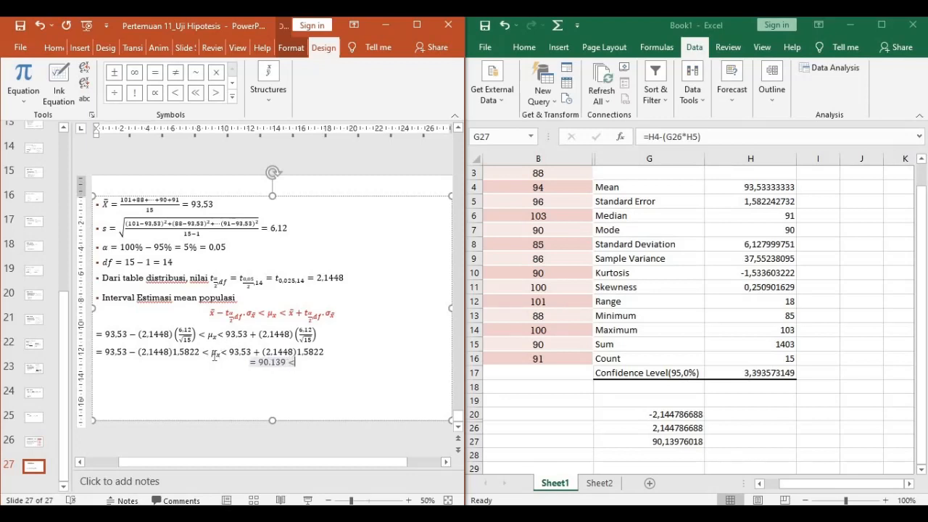
{"action": "left_click", "coordinate": [232, 98]}
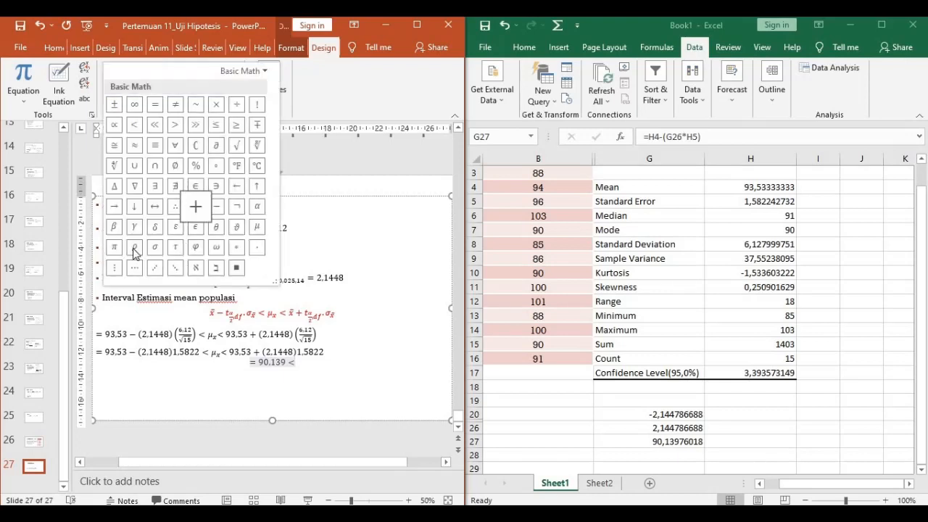
{"action": "left_click", "coordinate": [255, 228]}
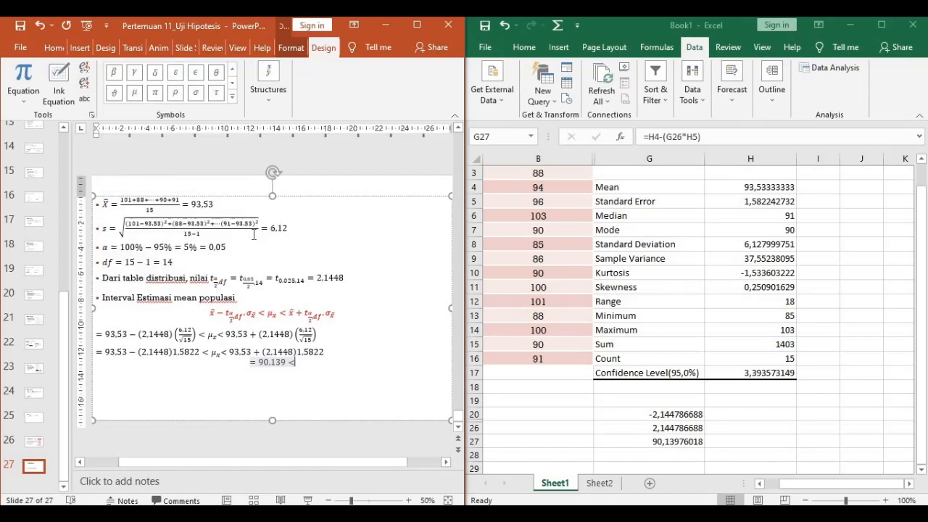
{"action": "type", "text": "_x"}
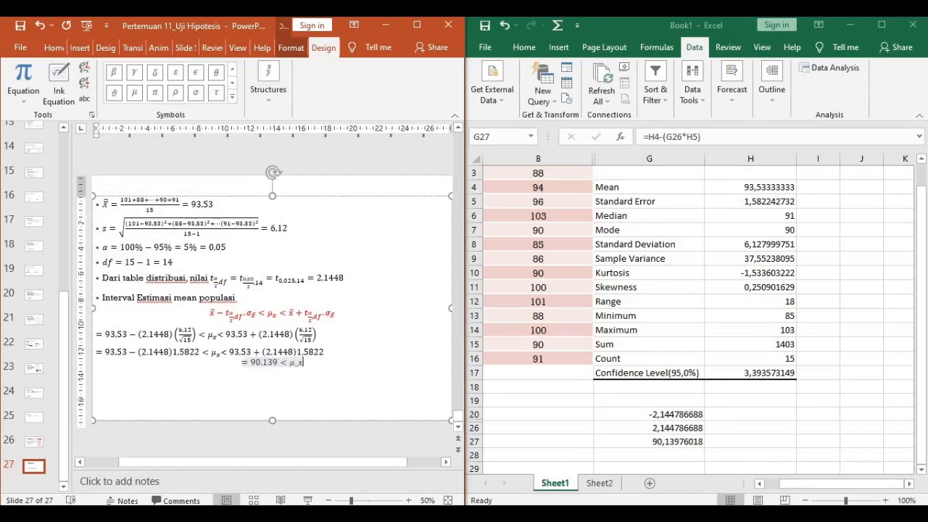
{"action": "key", "text": "BackSpace"}
{"action": "key", "text": "BackSpace"}
{"action": "type", "text": "ₓ <"}
Copy the lower-limit formula text from G27 into G28 with its references intact, keeping G27 as it is
{"action": "double_click", "coordinate": [673, 441]}
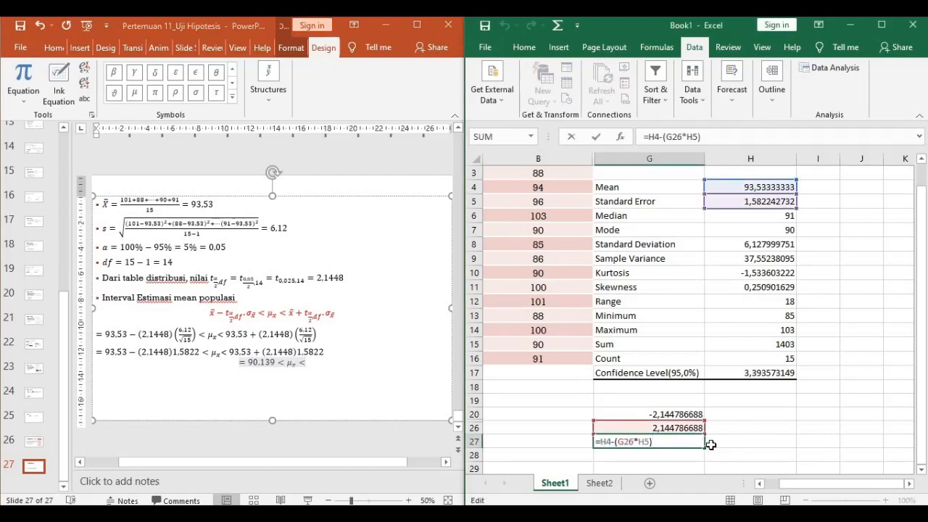
{"action": "key", "text": "Return"}
{"action": "left_click", "coordinate": [681, 441]}
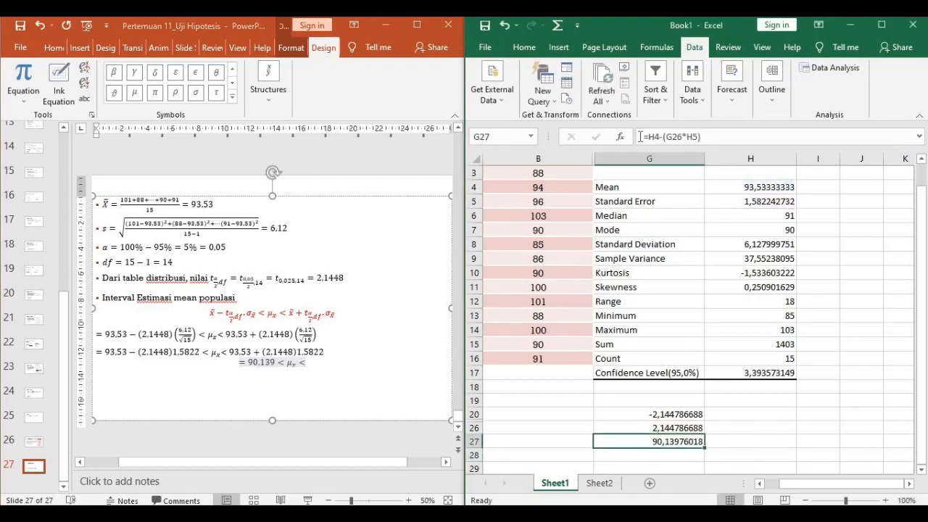
{"action": "left_click_drag", "start_coordinate": [641, 137], "coordinate": [740, 138]}
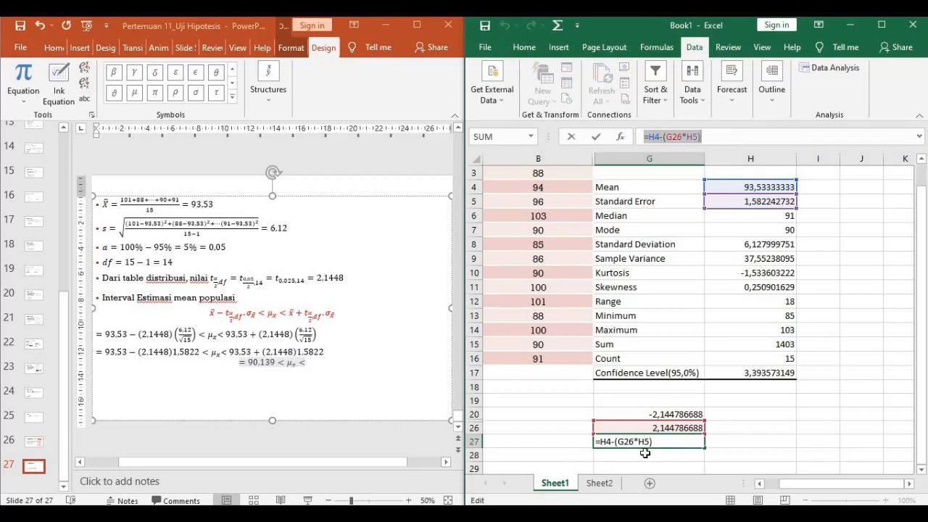
{"action": "type", "text": "="}
{"action": "left_click", "coordinate": [645, 452]}
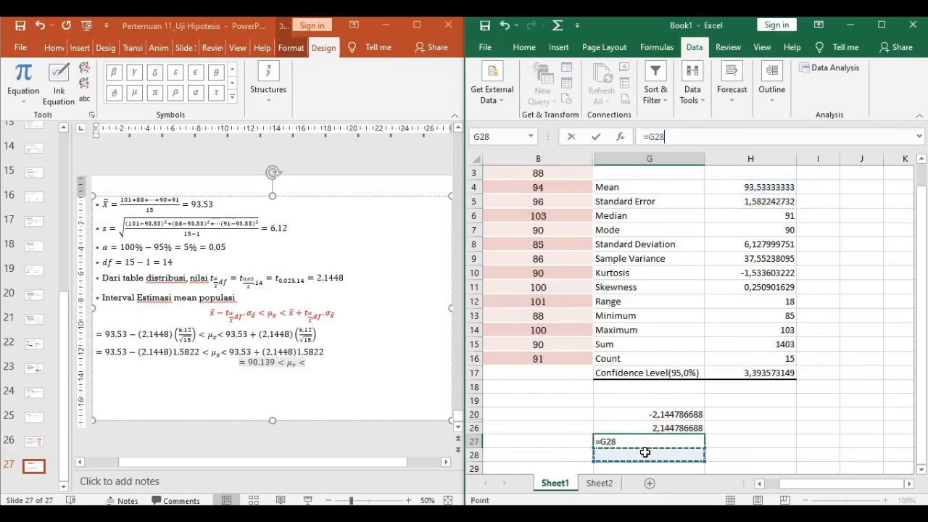
{"action": "key", "text": "ctrl+z"}
{"action": "key", "text": "Return"}
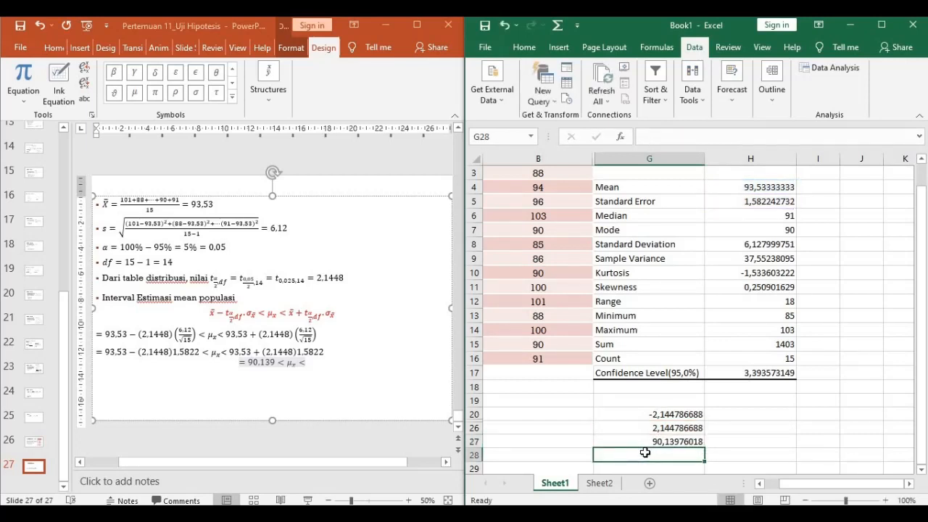
{"action": "key", "text": "ctrl+v"}
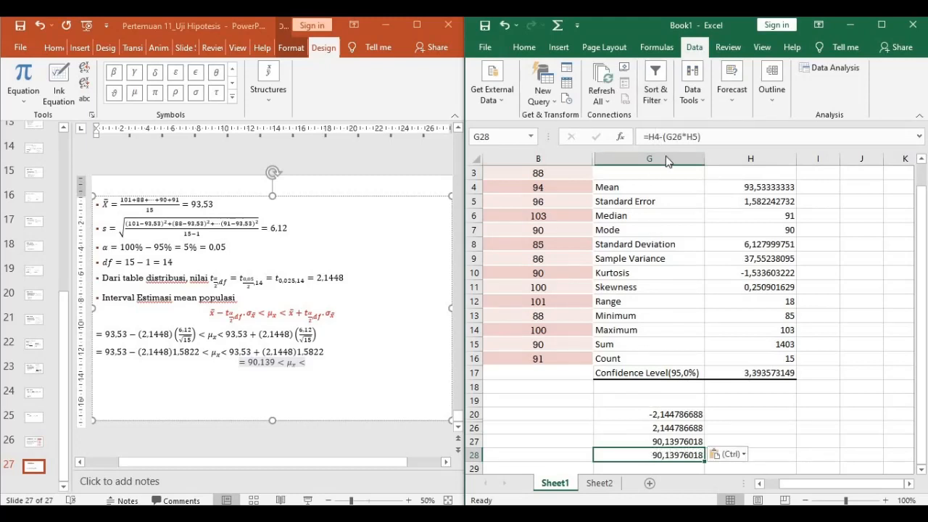
Turn the formula in G28 into the upper limit by changing its minus to a plus, =H4+(G26*H5)
{"action": "left_click", "coordinate": [657, 136]}
{"action": "key", "text": "BackSpace"}
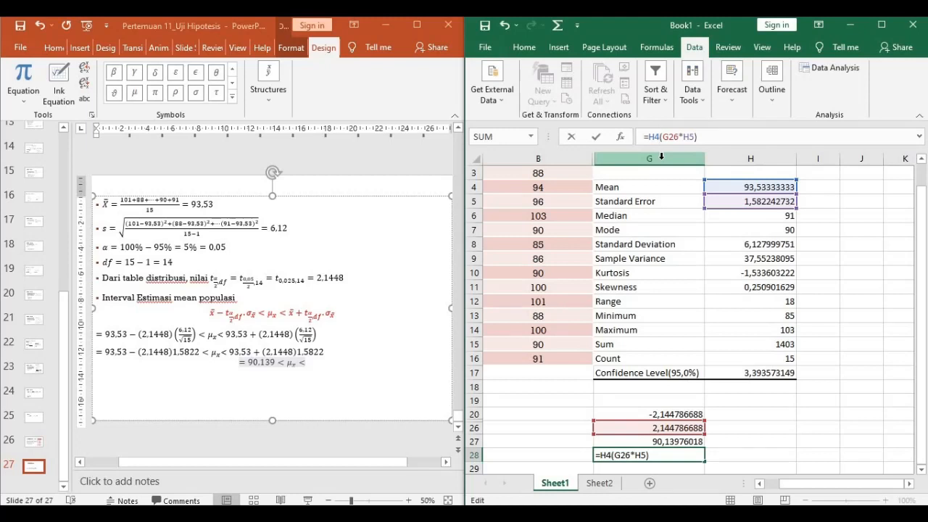
{"action": "type", "text": "+"}
{"action": "key", "text": "Return"}
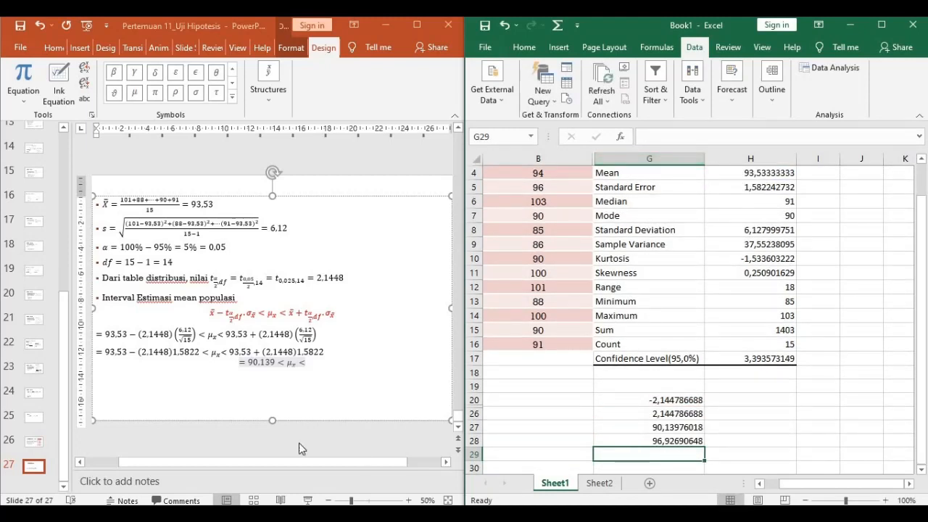
Finish the slide's last interval line with the upper limit 96.927
{"action": "left_click", "coordinate": [305, 364]}
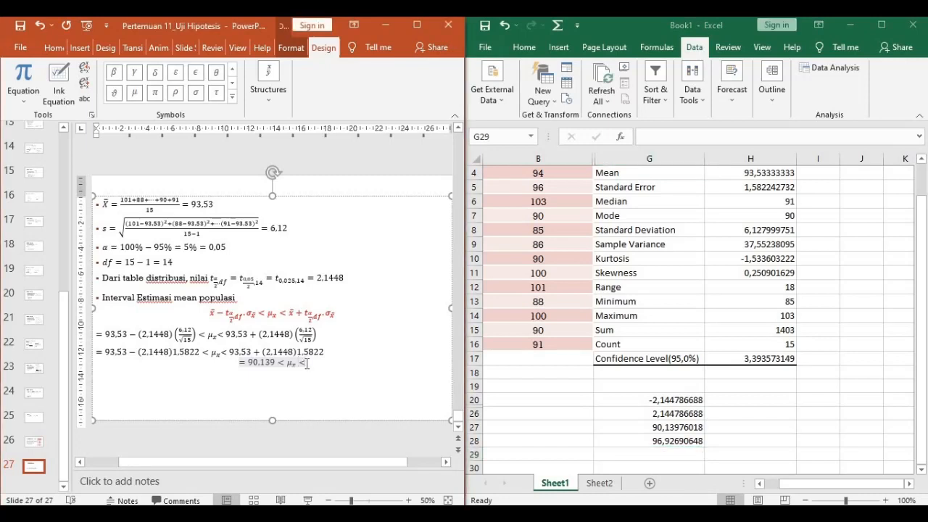
{"action": "type", "text": "96"}
{"action": "type", "text": ","}
{"action": "type", "text": ",92"}
{"action": "type", "text": "6"}
{"action": "key", "text": "BackSpace"}
{"action": "type", "text": "7"}
{"action": "key", "text": "Right"}
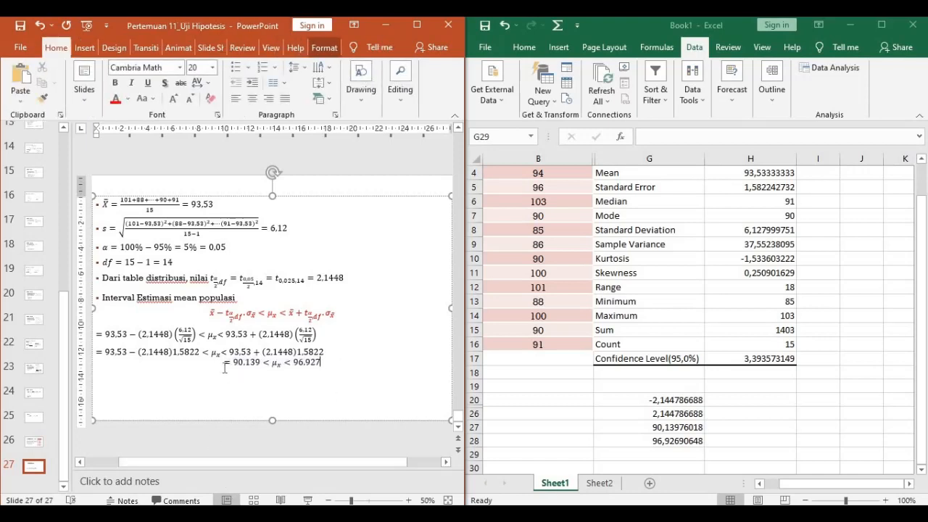
{"action": "key", "text": "Return"}
{"action": "left_click", "coordinate": [225, 362]}
Review the worksheet's descriptive statistics together with the critical t values and interval limits below them
{"action": "scroll", "coordinate": [640, 367], "scroll_direction": "up", "scroll_amount": 1}
{"action": "scroll", "coordinate": [640, 367], "scroll_direction": "up", "scroll_amount": 1}
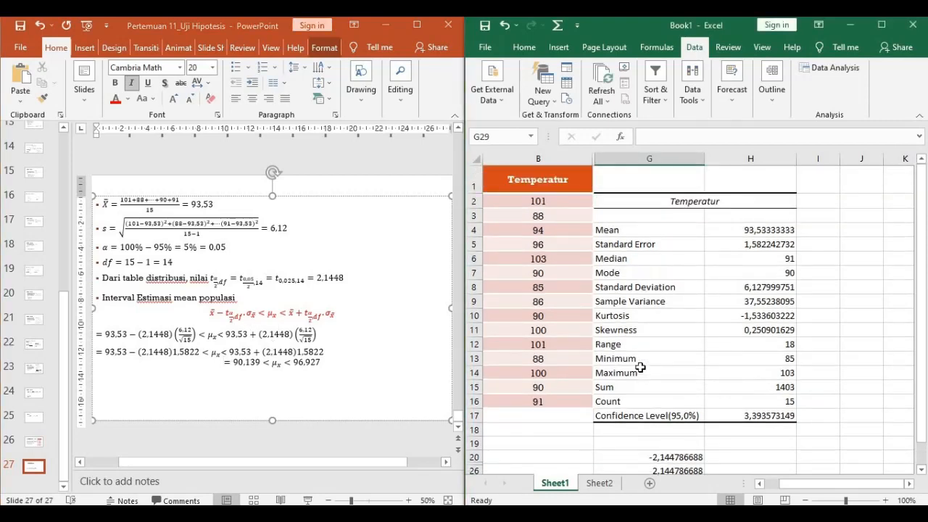
{"action": "scroll", "coordinate": [638, 366], "scroll_direction": "down", "scroll_amount": 1}
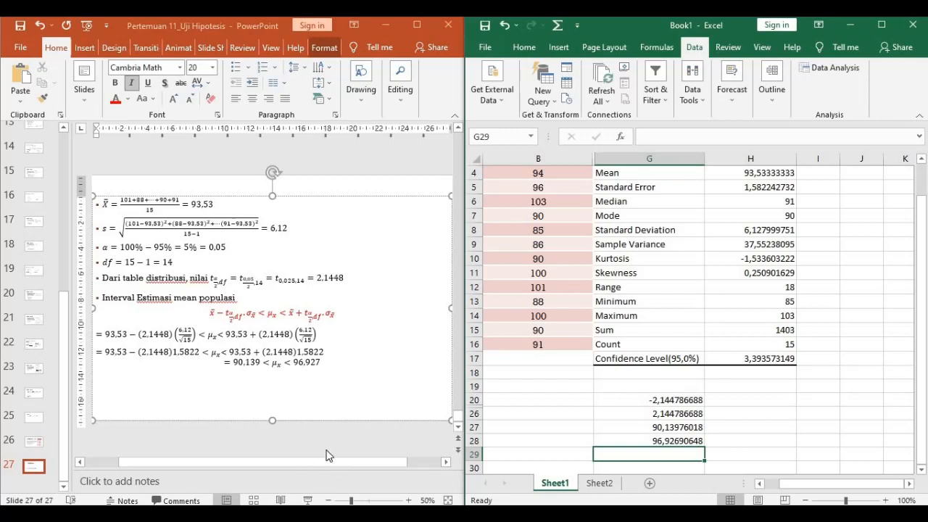
{"action": "left_click", "coordinate": [556, 398]}
{"action": "scroll", "coordinate": [570, 394], "scroll_direction": "up", "scroll_amount": 1}
{"action": "scroll", "coordinate": [569, 394], "scroll_direction": "down", "scroll_amount": 1}
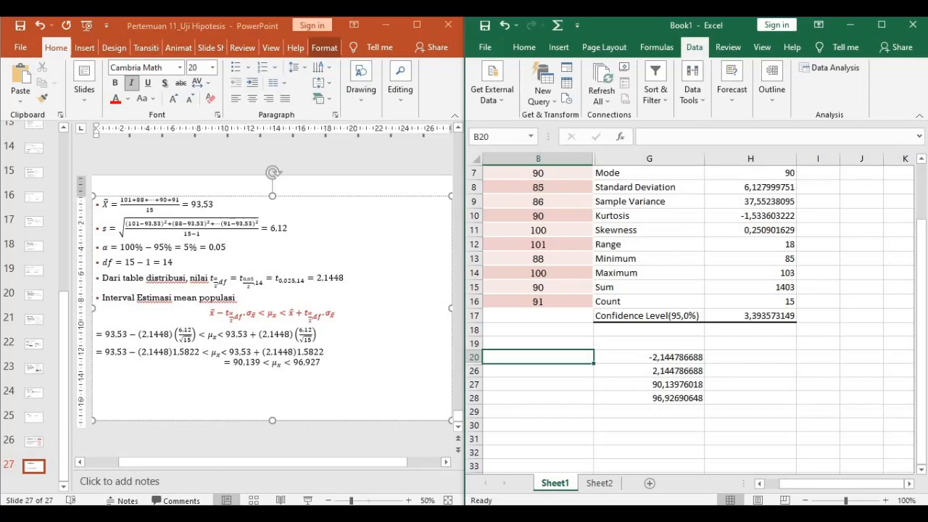
{"action": "mouse_move", "coordinate": [183, 513]}
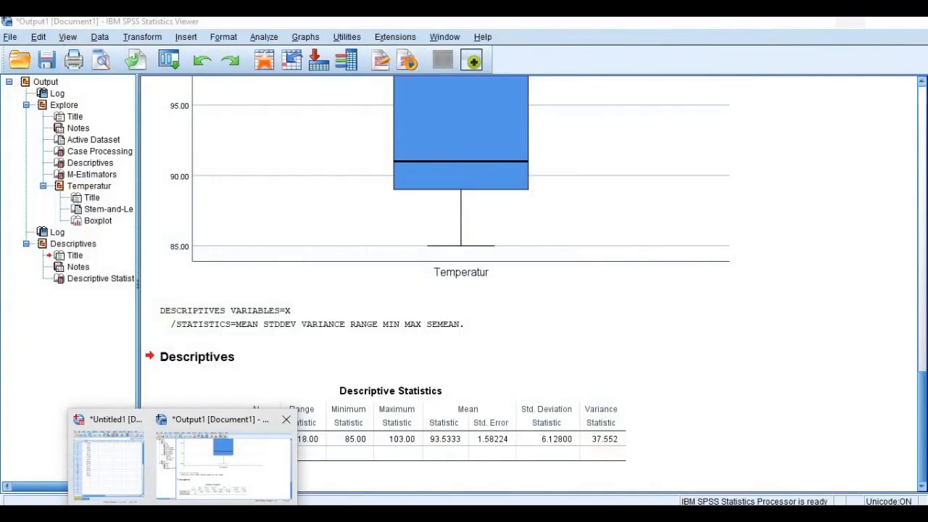
{"action": "mouse_move", "coordinate": [150, 513]}
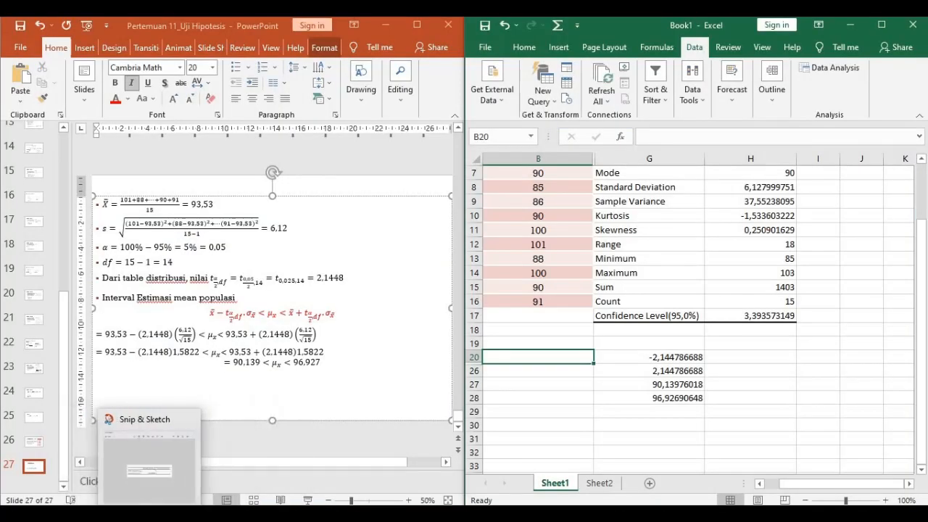
{"action": "mouse_move", "coordinate": [148, 458]}
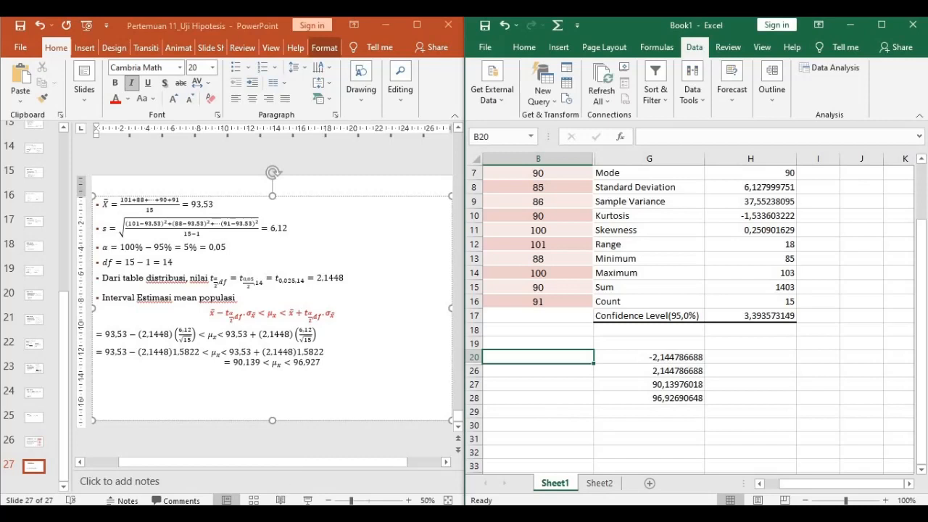
Check the limit formulas in G27 and G28 against the statistics table and the slide's final interval line
{"action": "left_click", "coordinate": [650, 372]}
{"action": "left_click", "coordinate": [648, 401]}
{"action": "left_click", "coordinate": [652, 382]}
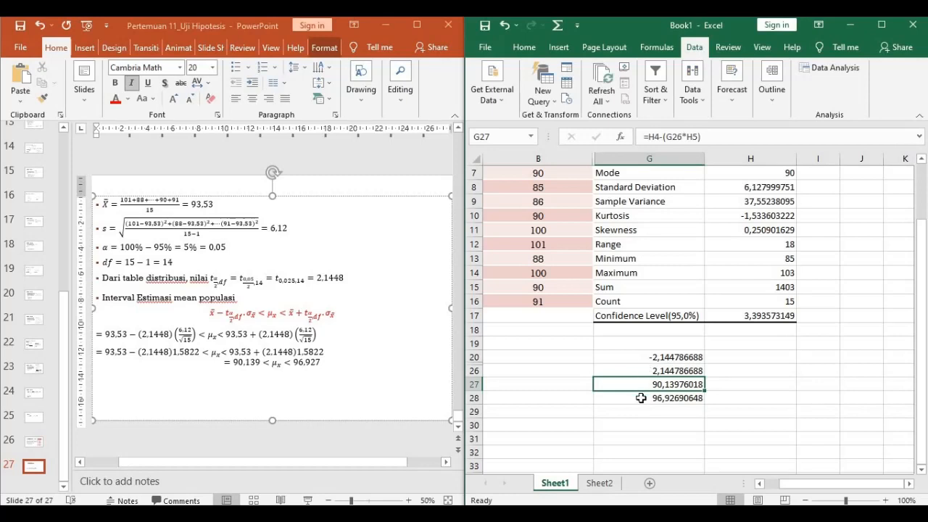
{"action": "scroll", "coordinate": [685, 190], "scroll_direction": "up", "scroll_amount": 1}
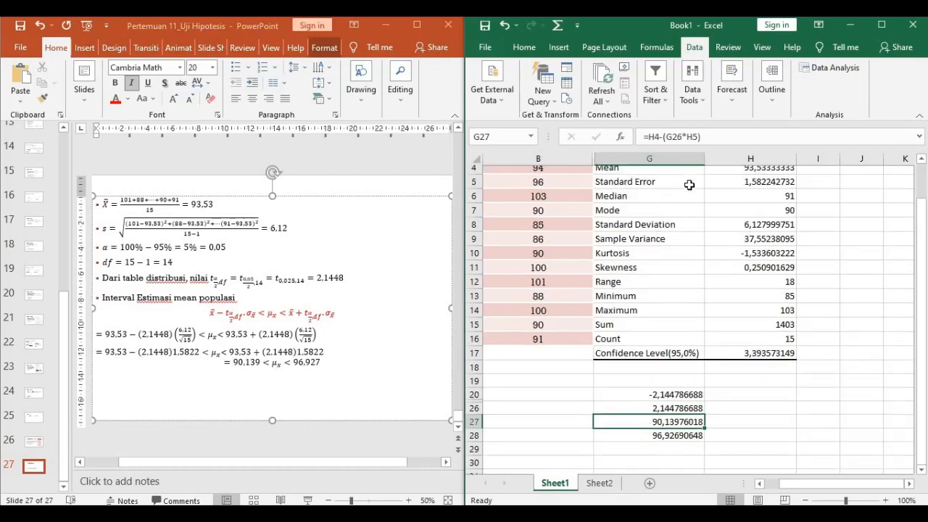
{"action": "scroll", "coordinate": [688, 187], "scroll_direction": "up", "scroll_amount": 1}
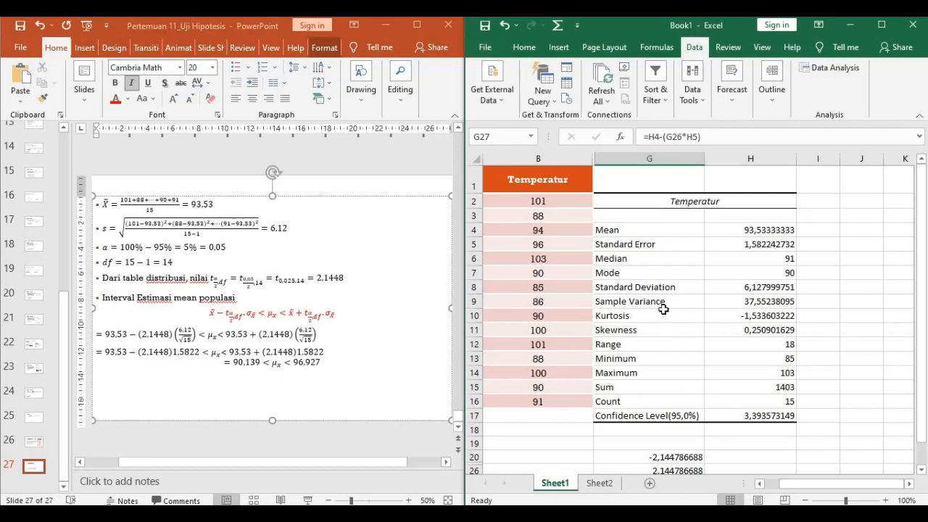
{"action": "scroll", "coordinate": [652, 344], "scroll_direction": "down", "scroll_amount": 2}
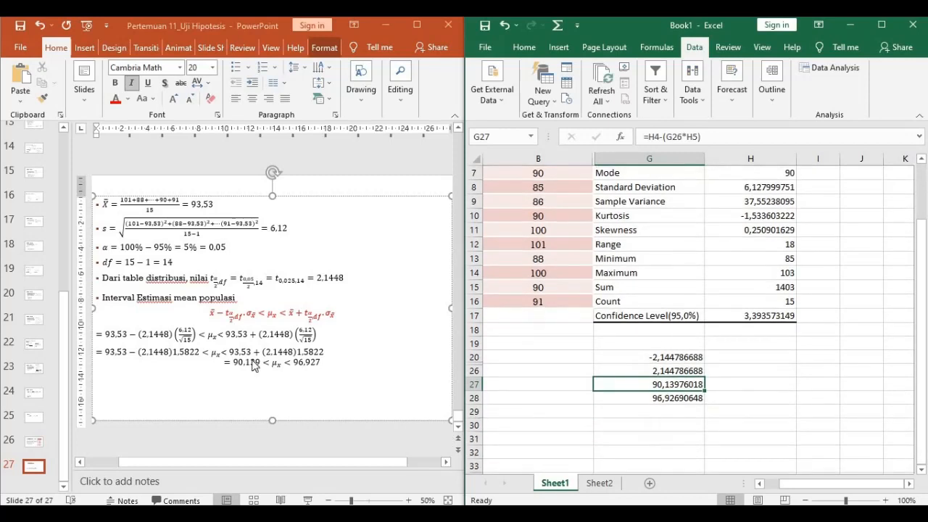
{"action": "left_click", "coordinate": [223, 363]}
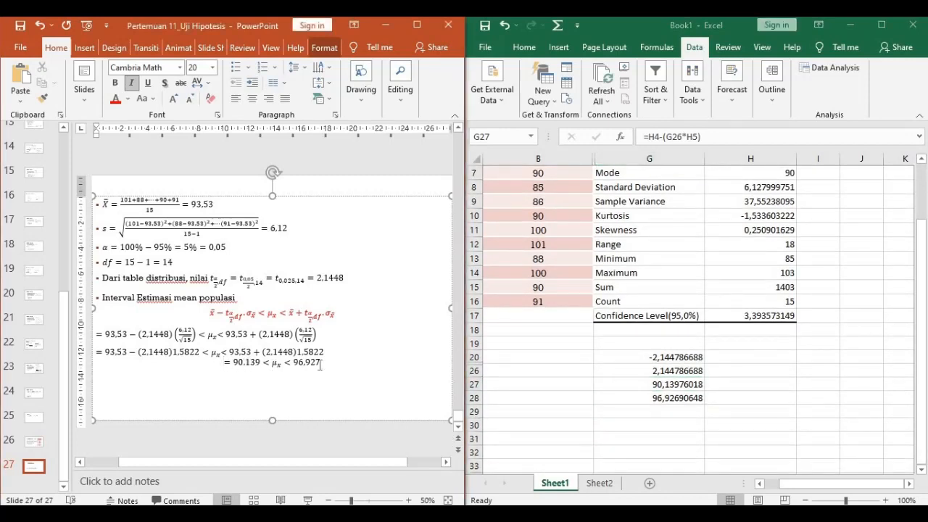
{"action": "left_click", "coordinate": [654, 385]}
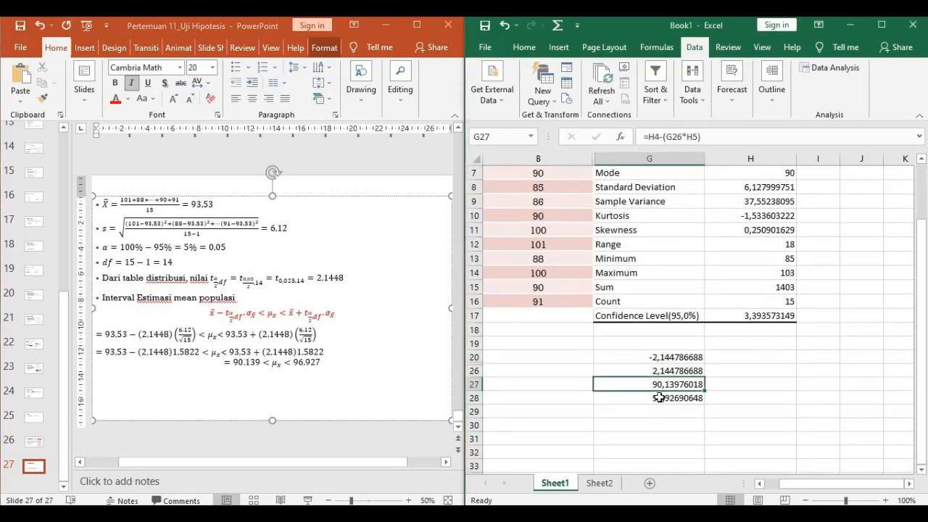
{"action": "key", "text": "Down"}
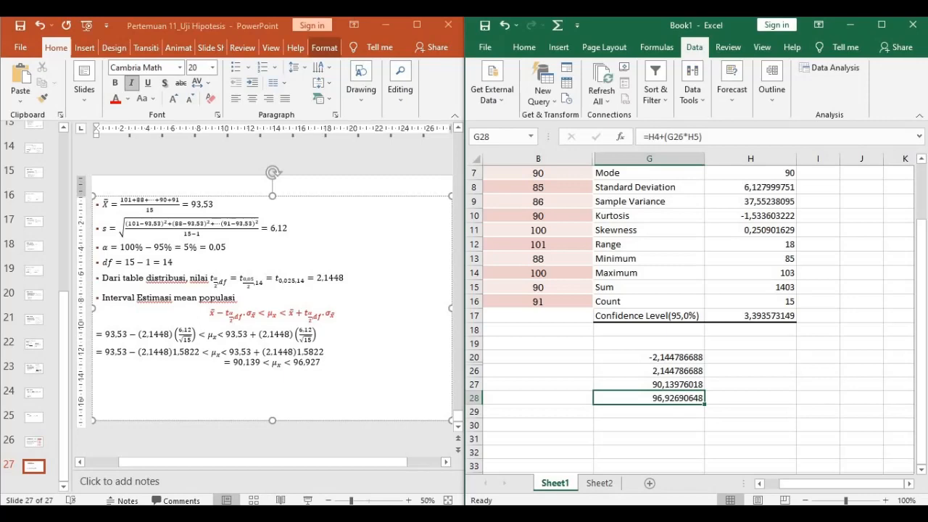
Switch to IBM SPSS Statistics 26 by starting a new session of the program
{"action": "left_click", "coordinate": [180, 514]}
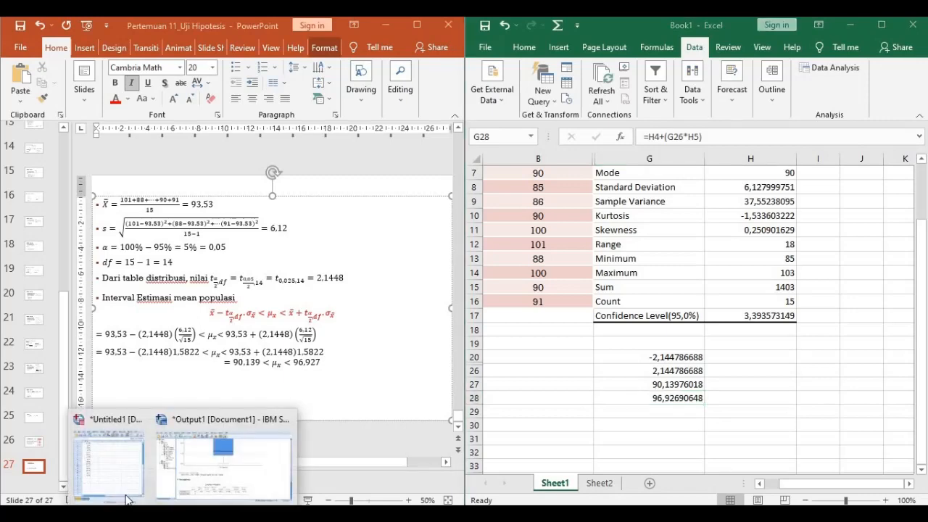
{"action": "mouse_move", "coordinate": [127, 500]}
{"action": "left_click", "coordinate": [14, 514]}
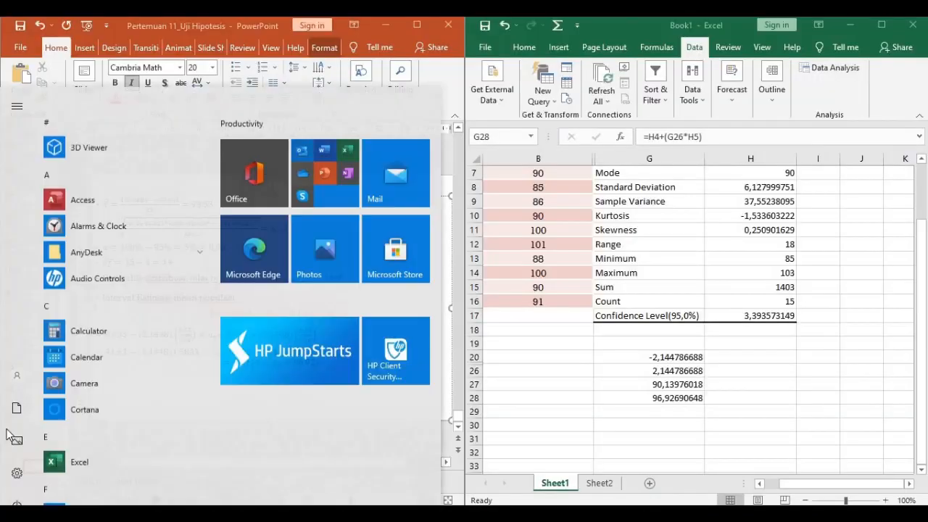
{"action": "mouse_move", "coordinate": [36, 442]}
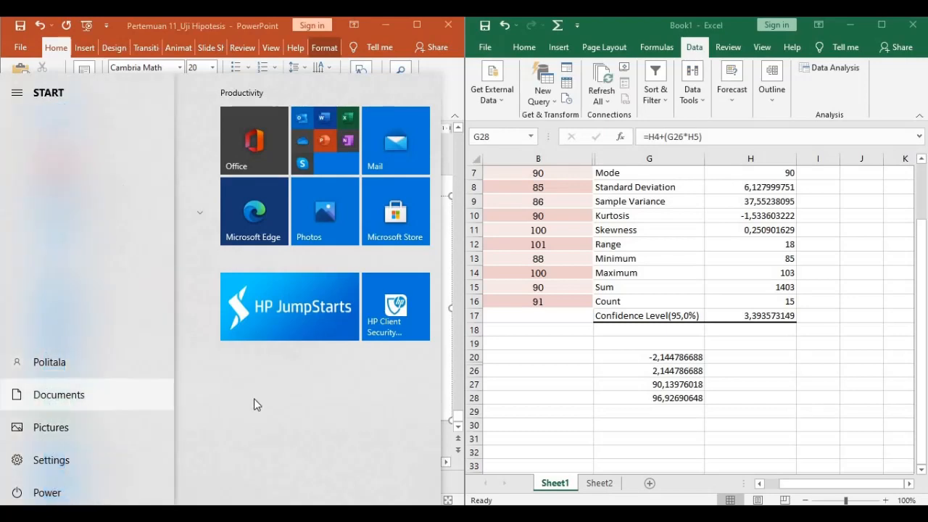
{"action": "scroll", "coordinate": [85, 427], "scroll_direction": "down", "scroll_amount": 5}
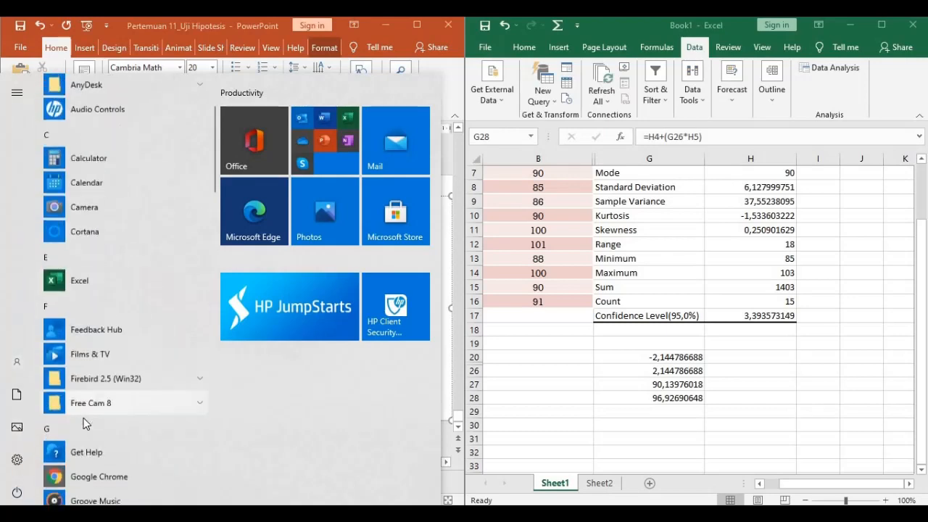
{"action": "scroll", "coordinate": [85, 424], "scroll_direction": "down", "scroll_amount": 3}
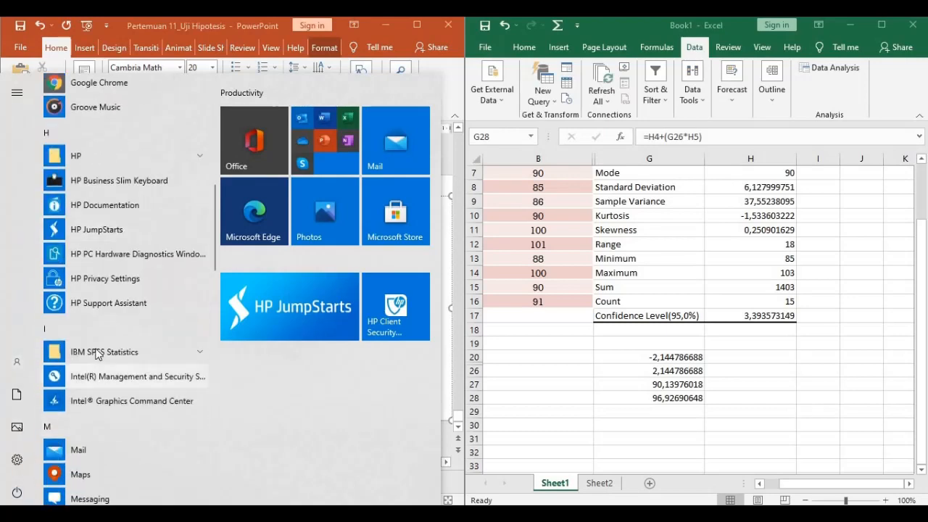
{"action": "left_click", "coordinate": [104, 352]}
{"action": "left_click", "coordinate": [103, 374]}
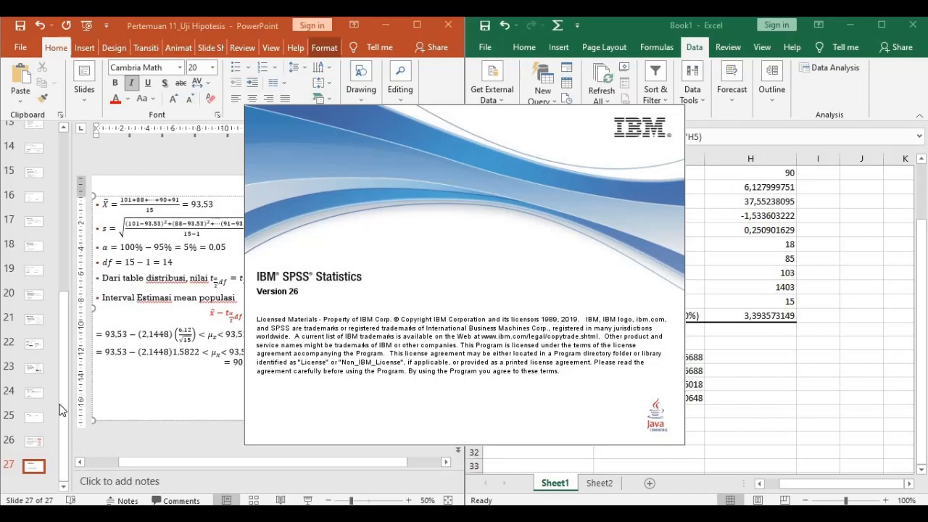
{"action": "key", "text": "super"}
{"action": "scroll", "coordinate": [90, 336], "scroll_direction": "down", "scroll_amount": 6}
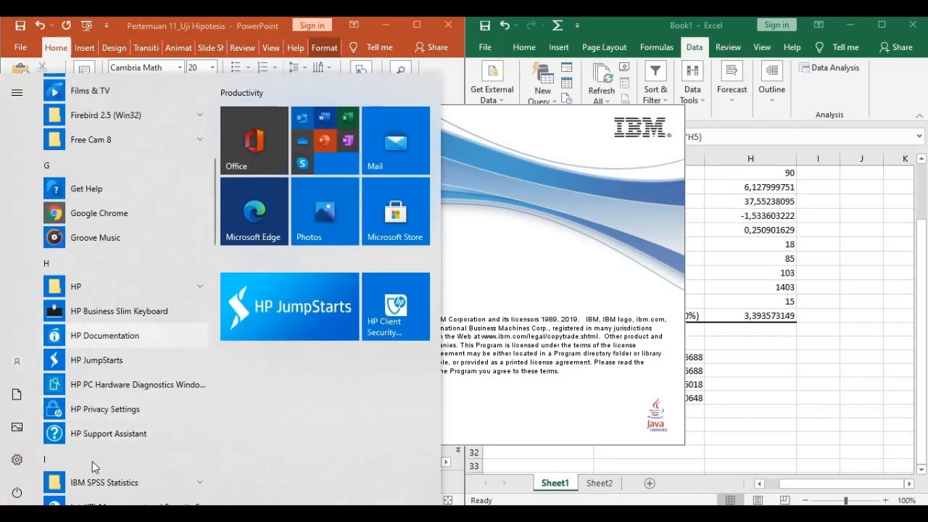
{"action": "scroll", "coordinate": [98, 399], "scroll_direction": "down", "scroll_amount": 3}
{"action": "left_click", "coordinate": [104, 351]}
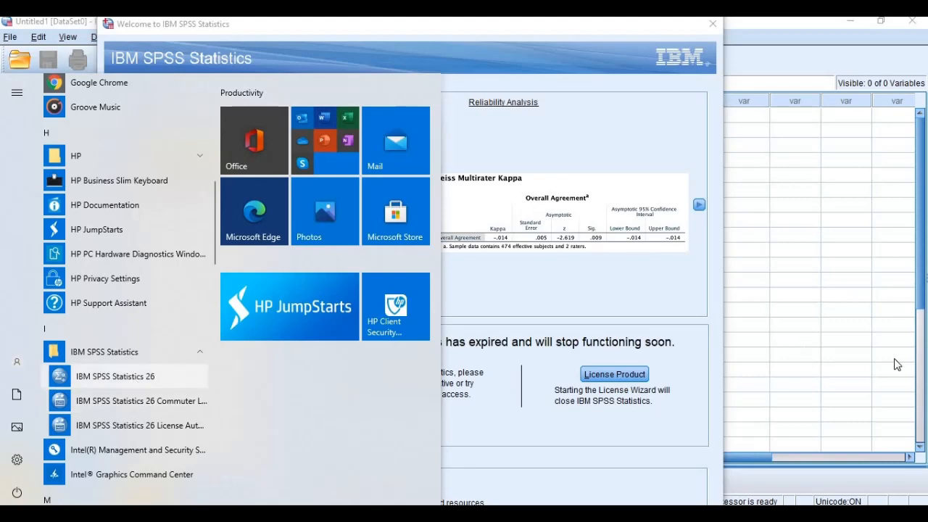
{"action": "left_click", "coordinate": [136, 381]}
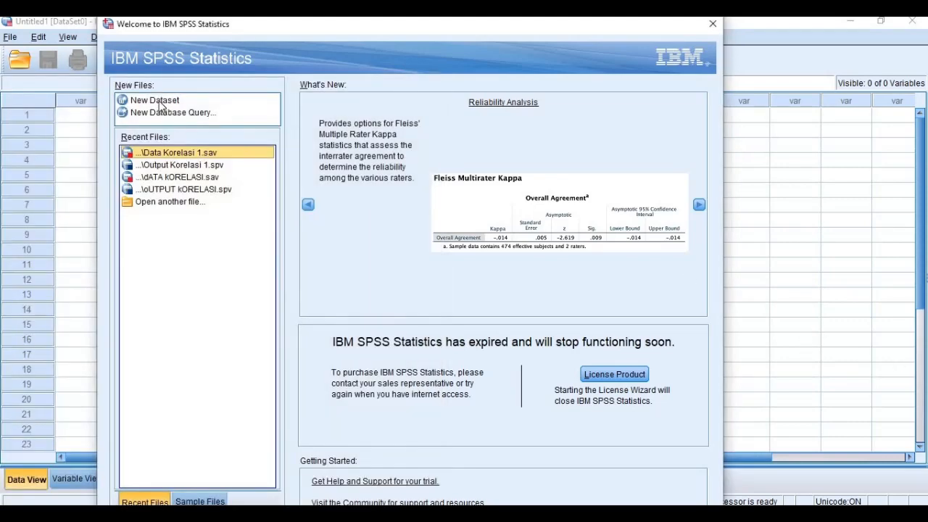
Create a new empty dataset from the SPSS welcome dialog
{"action": "left_click", "coordinate": [161, 106]}
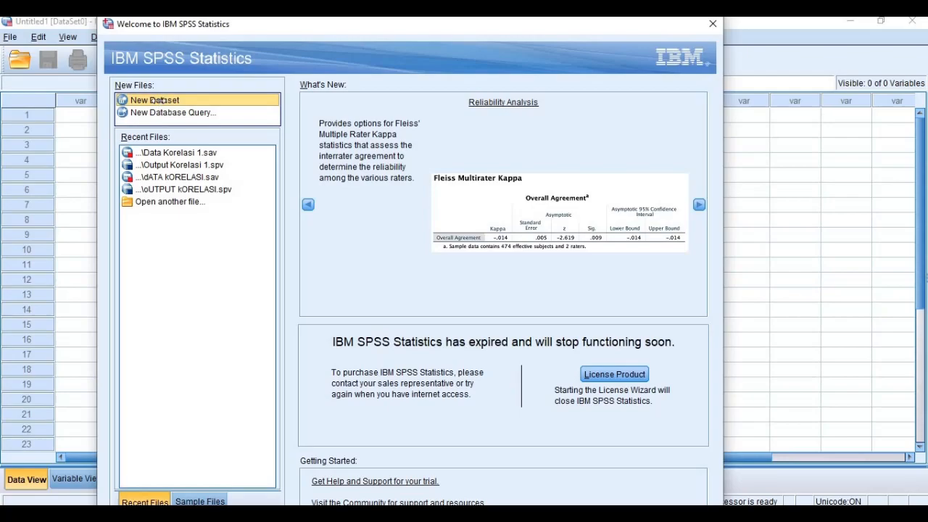
{"action": "double_click", "coordinate": [161, 106]}
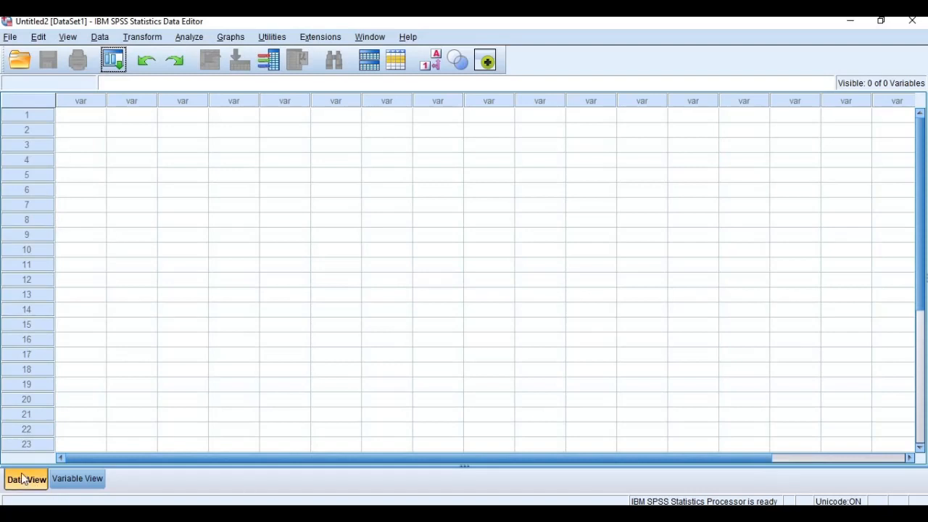
Compare the empty dataset's Data View with its Variable View
{"action": "left_click", "coordinate": [77, 479]}
{"action": "left_click", "coordinate": [35, 481]}
{"action": "left_click", "coordinate": [86, 478]}
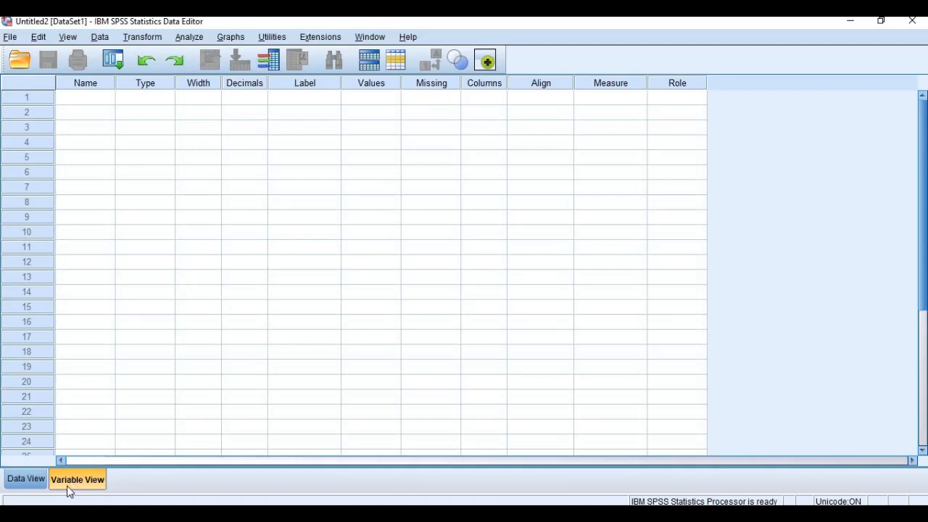
{"action": "left_click", "coordinate": [19, 477]}
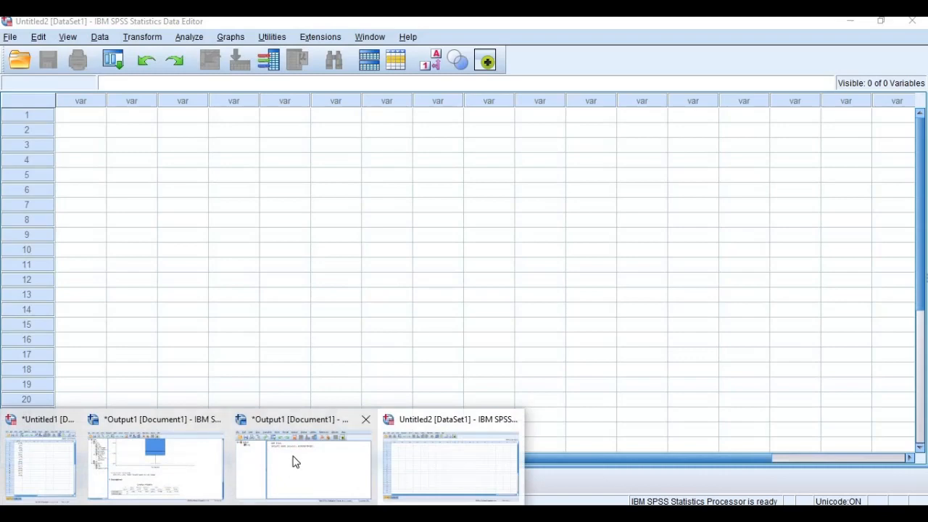
Inspect the log in the new session's output viewer, then return to the dataset's Data View
{"action": "left_click", "coordinate": [292, 459]}
{"action": "left_click_drag", "start_coordinate": [509, 97], "coordinate": [405, 43]}
{"action": "left_click", "coordinate": [123, 181]}
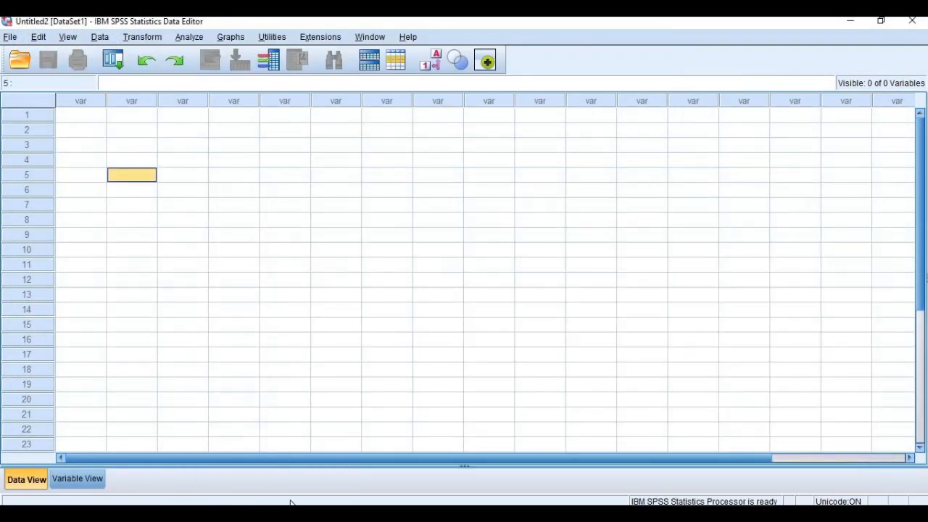
{"action": "left_click", "coordinate": [314, 478]}
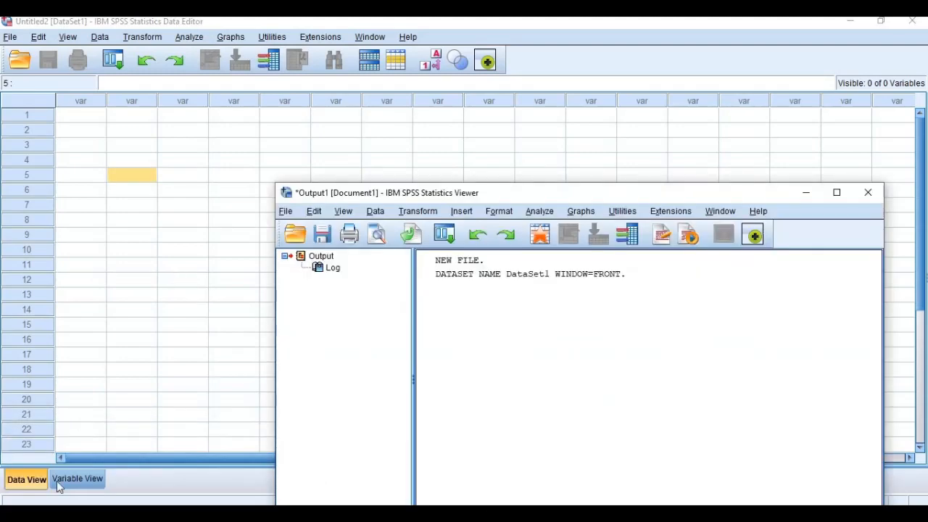
{"action": "left_click_drag", "start_coordinate": [554, 193], "coordinate": [490, 61]}
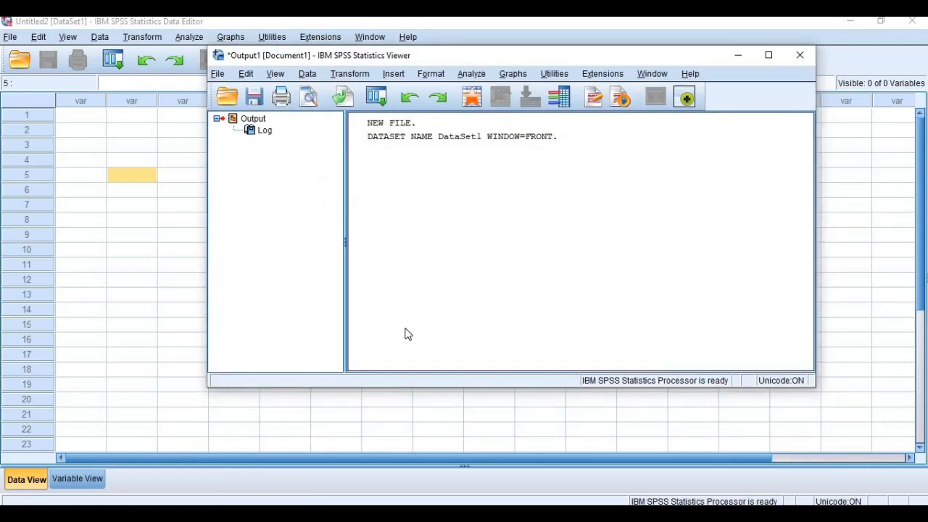
{"action": "left_click", "coordinate": [114, 250]}
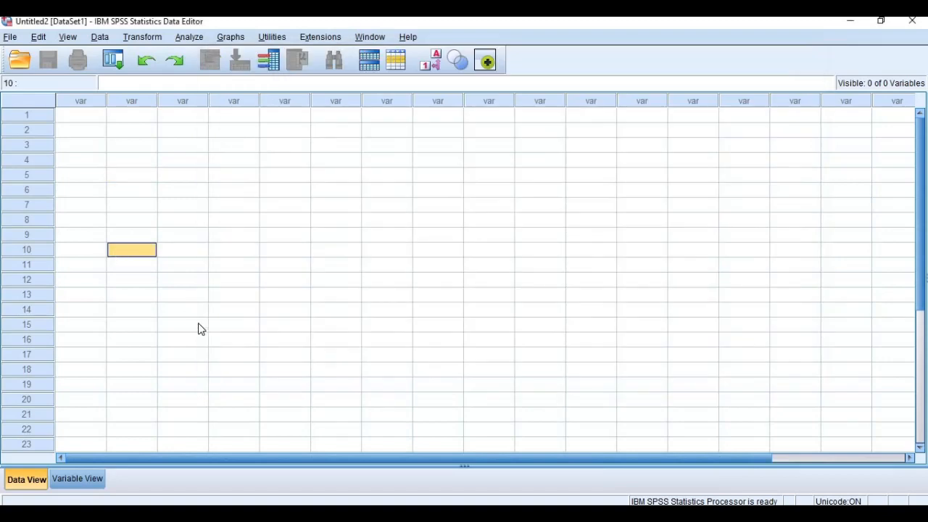
Switch to Excel and review the Temperatur column at the start of the worksheet
{"action": "key", "text": "alt+Tab"}
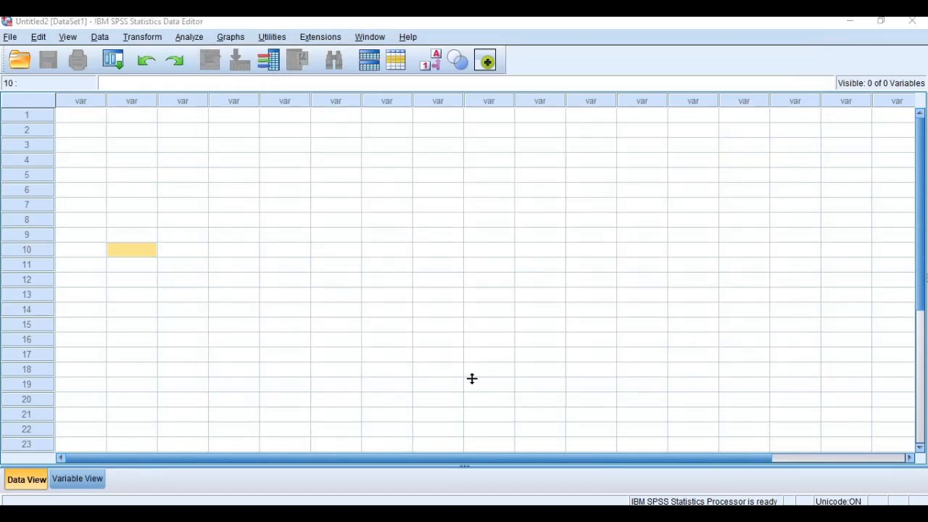
{"action": "scroll", "coordinate": [546, 336], "scroll_direction": "up", "scroll_amount": 2}
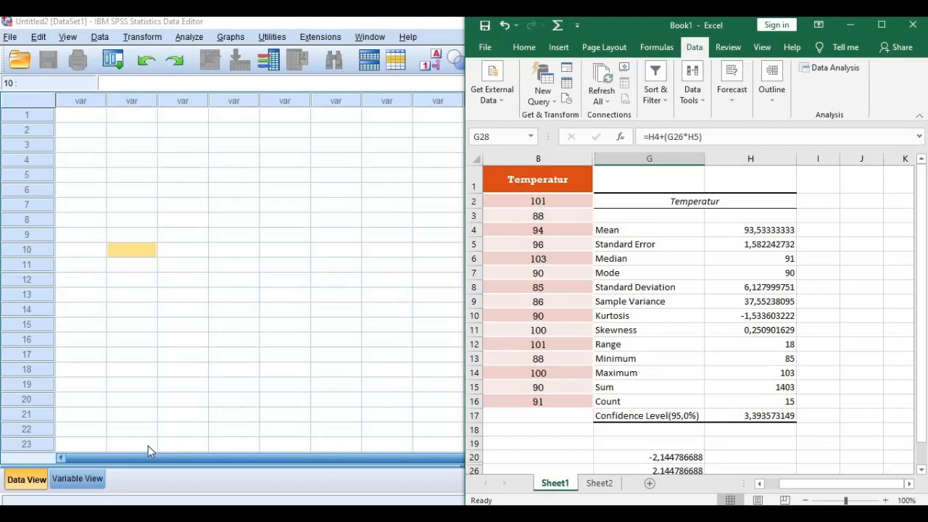
Define the first variable of the new SPSS dataset with the name X
{"action": "left_click", "coordinate": [78, 479]}
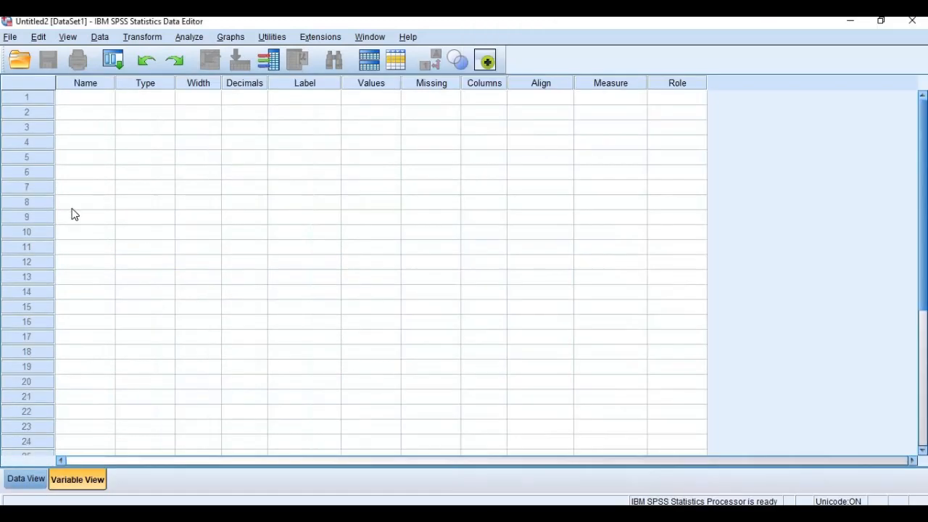
{"action": "left_click", "coordinate": [85, 101]}
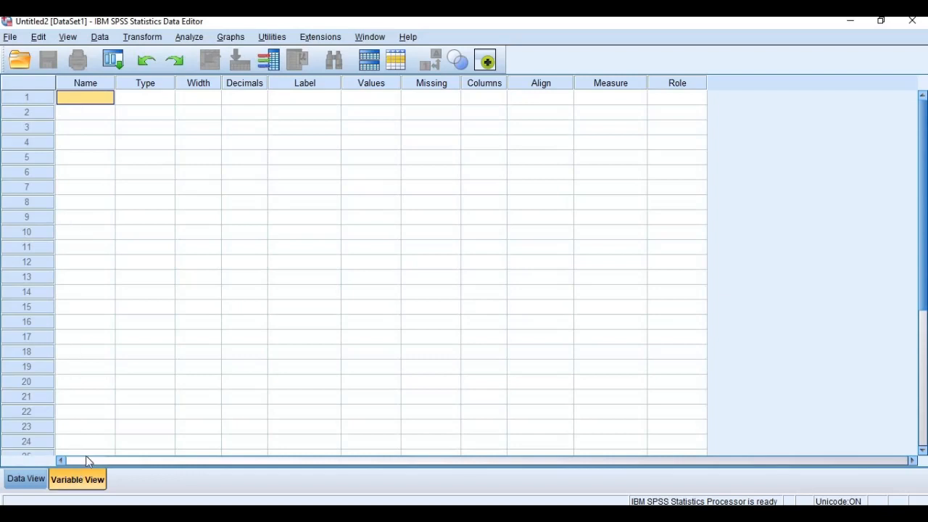
{"action": "left_click", "coordinate": [23, 482]}
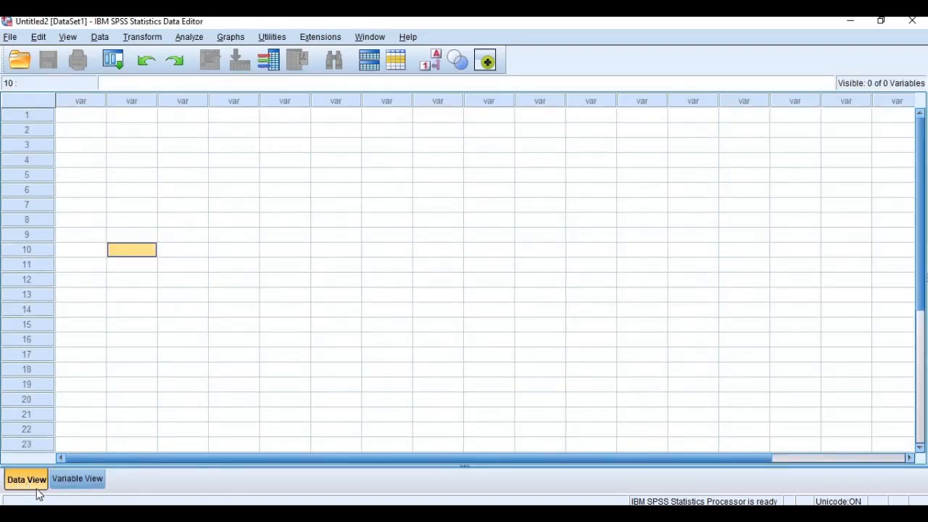
{"action": "left_click", "coordinate": [73, 482]}
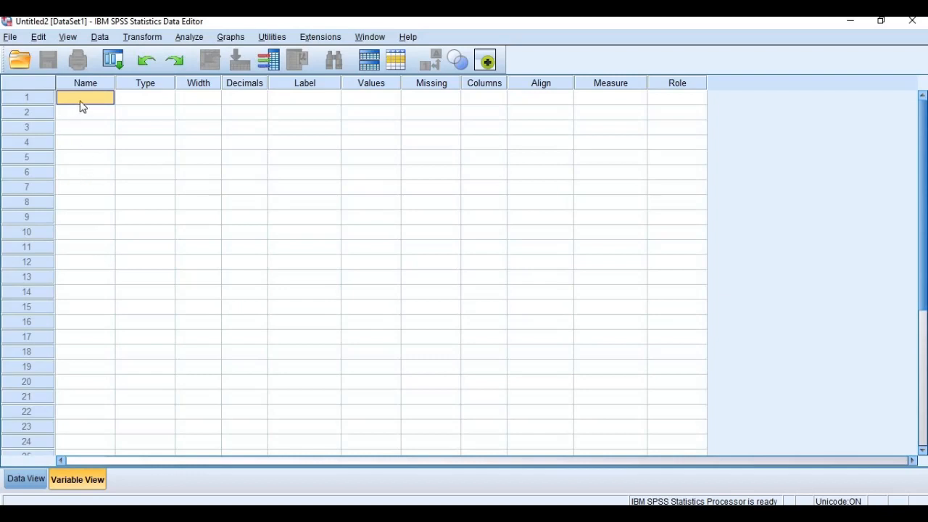
{"action": "type", "text": "X"}
{"action": "key", "text": "Return"}
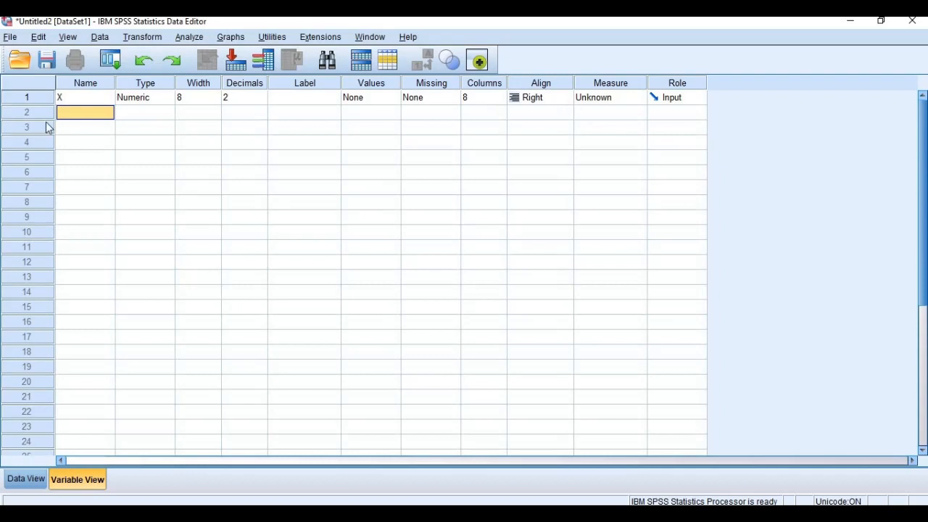
Try the String type for variable X, then confirm Numeric as its type
{"action": "left_click", "coordinate": [152, 101]}
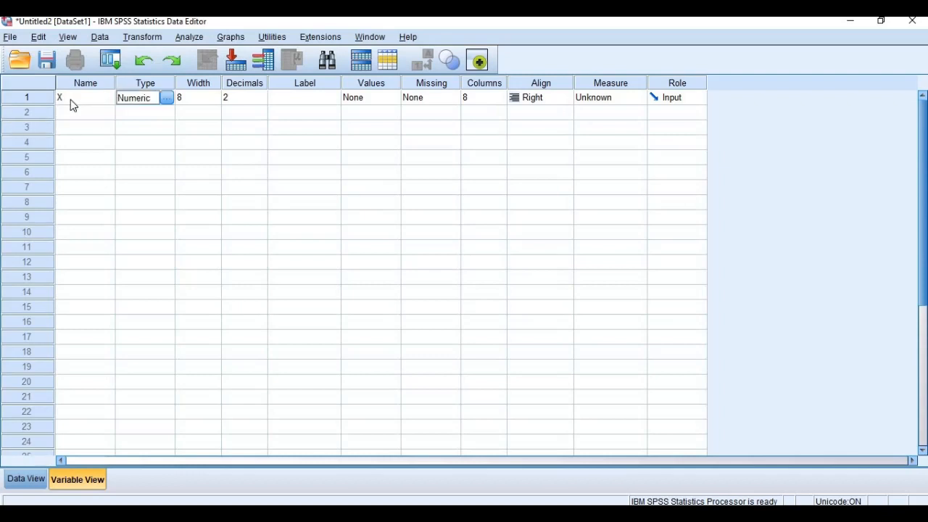
{"action": "left_click", "coordinate": [72, 100]}
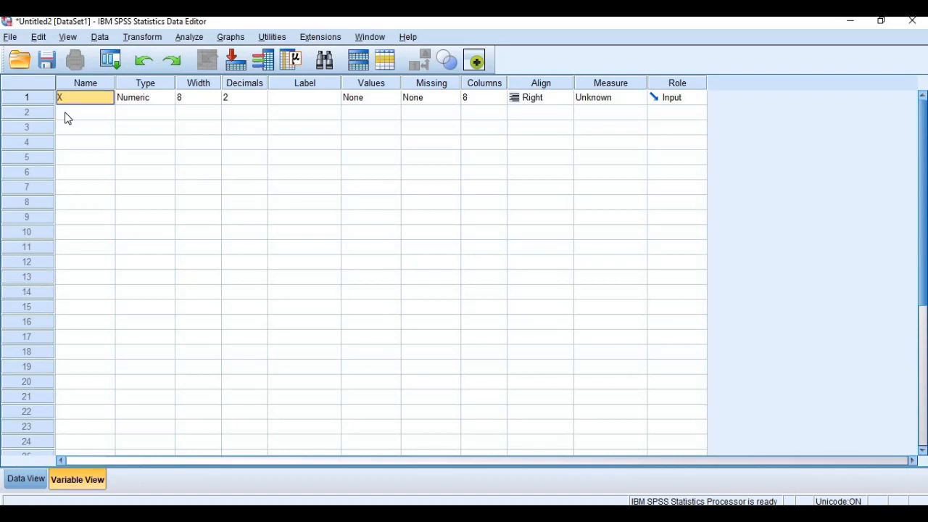
{"action": "left_click", "coordinate": [139, 103]}
{"action": "left_click", "coordinate": [167, 98]}
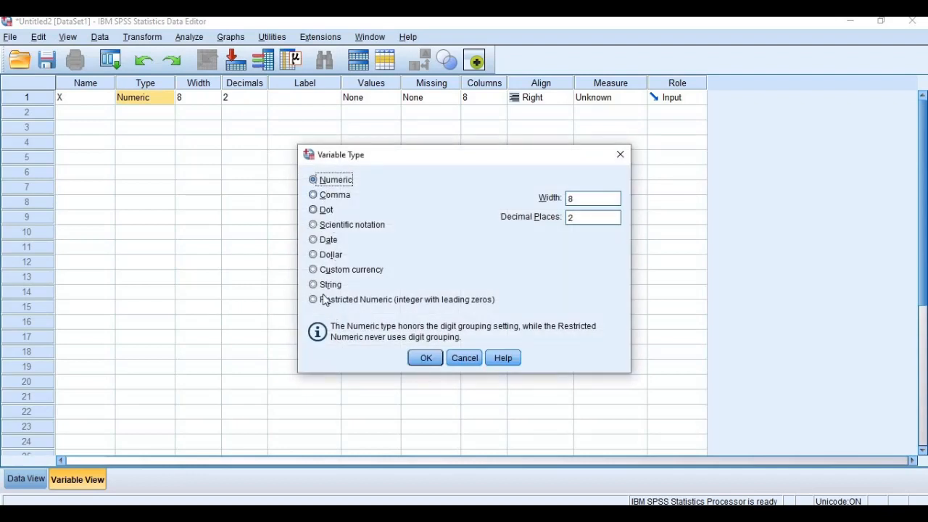
{"action": "left_click", "coordinate": [313, 285]}
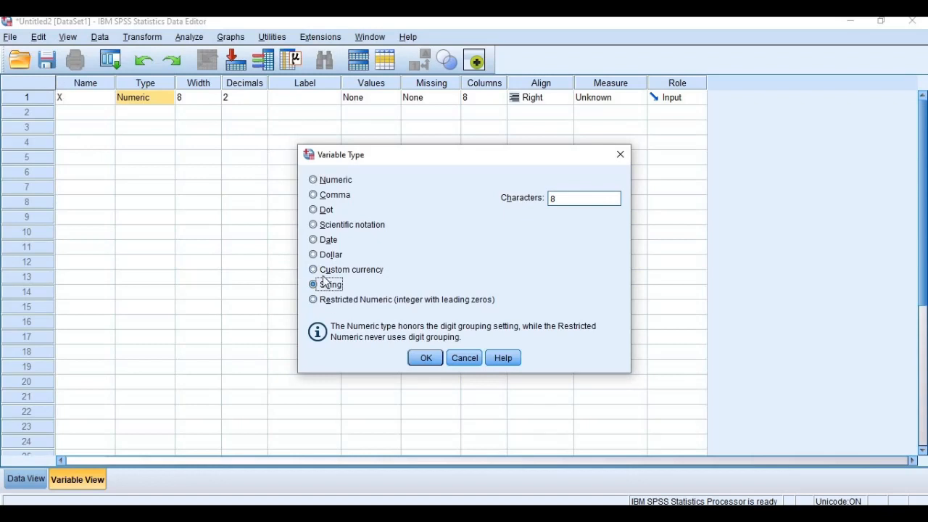
{"action": "left_click", "coordinate": [313, 181]}
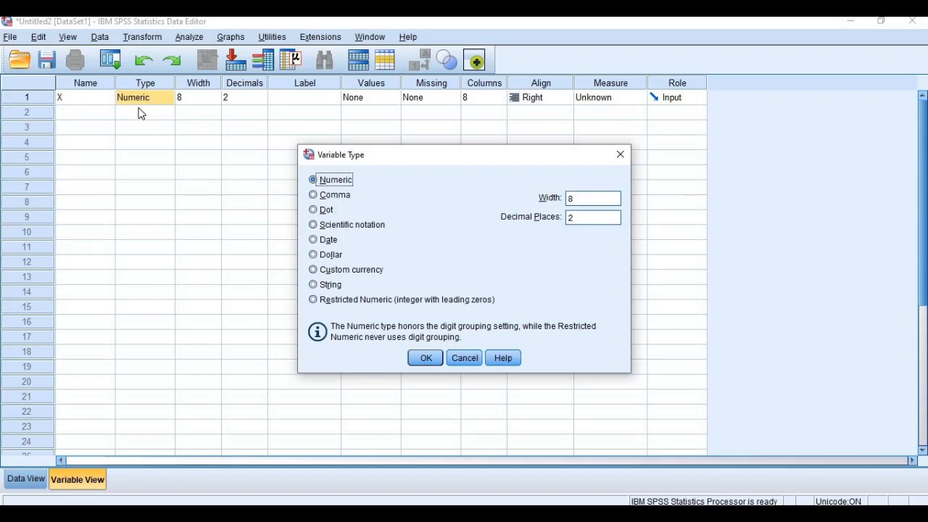
{"action": "left_click", "coordinate": [424, 358]}
Check variable X's width and decimals settings and give it the label Temperatur Oven
{"action": "left_click", "coordinate": [197, 98]}
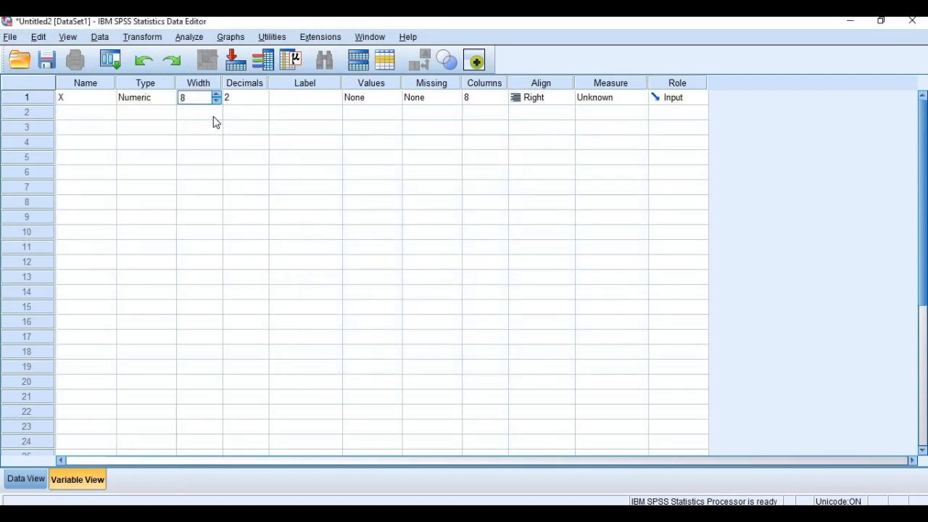
{"action": "left_click", "coordinate": [255, 97]}
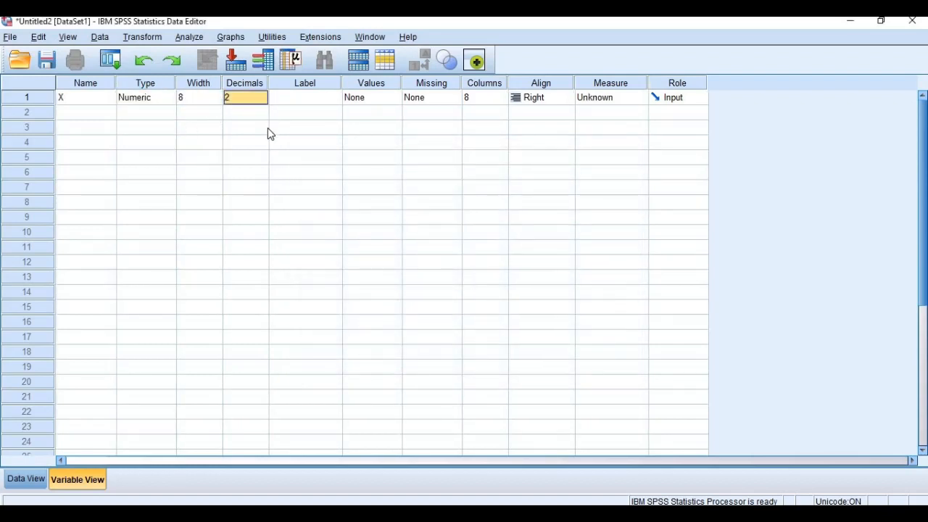
{"action": "left_click", "coordinate": [252, 100]}
{"action": "left_click", "coordinate": [293, 99]}
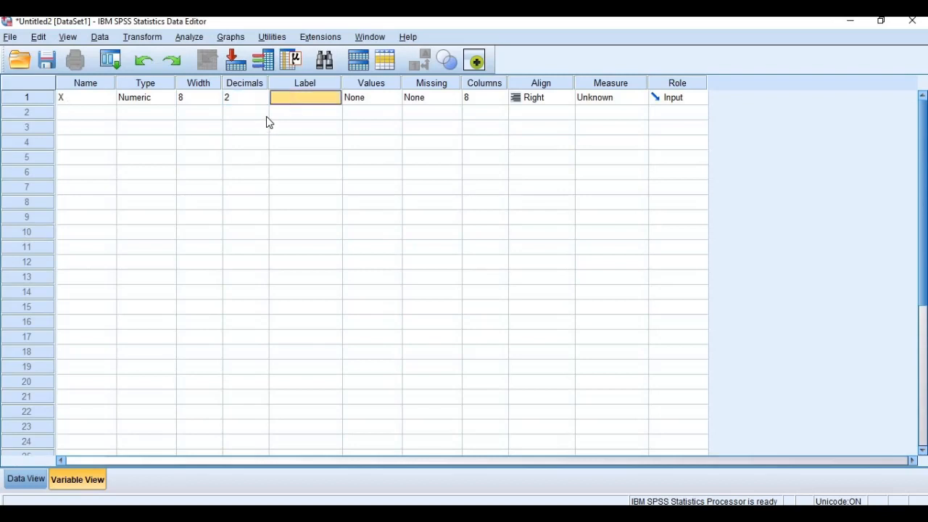
{"action": "type", "text": "Temperat"}
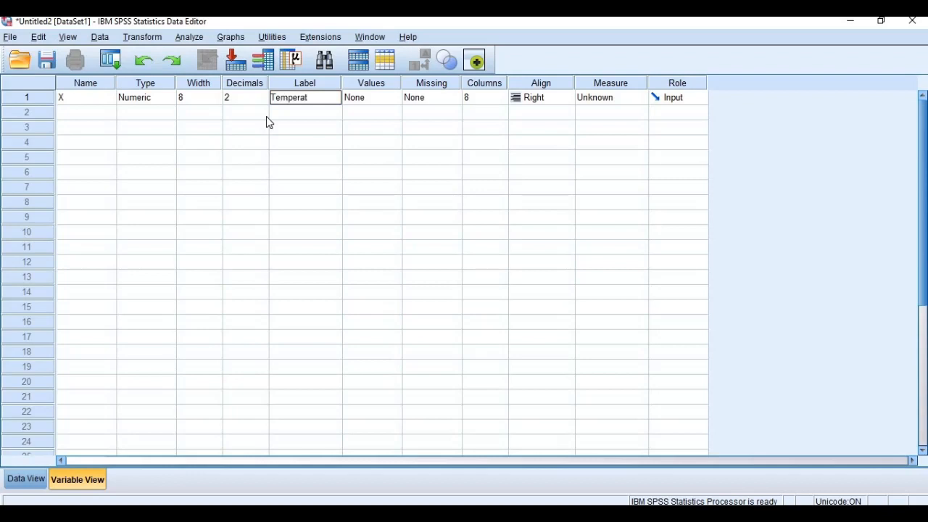
{"action": "type", "text": "ur Oven"}
Rename the variable X to x_1
{"action": "left_click", "coordinate": [62, 102]}
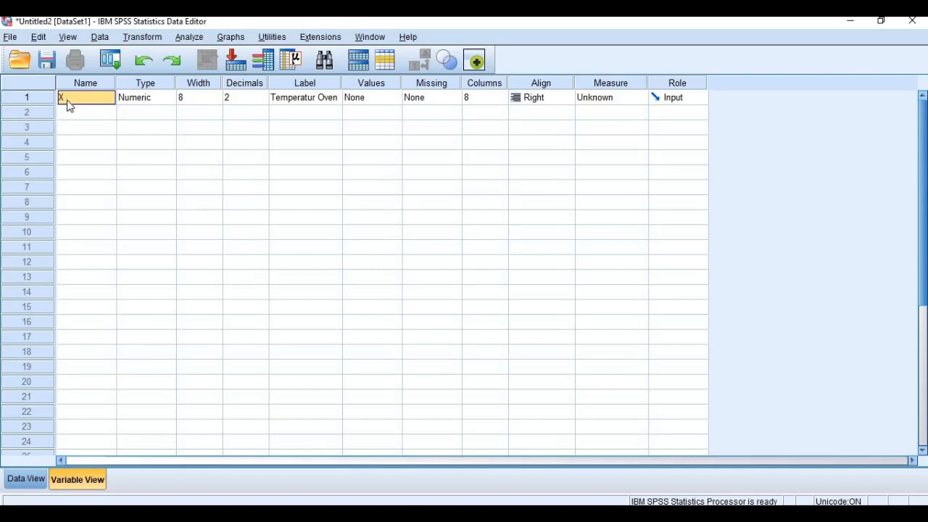
{"action": "double_click", "coordinate": [67, 100]}
{"action": "key", "text": "Return"}
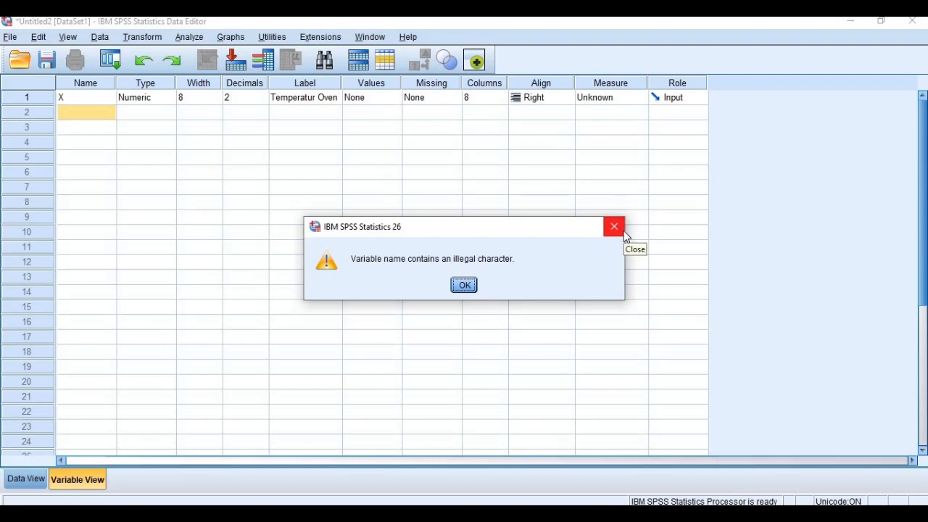
{"action": "key", "text": "Return"}
{"action": "left_click", "coordinate": [65, 92]}
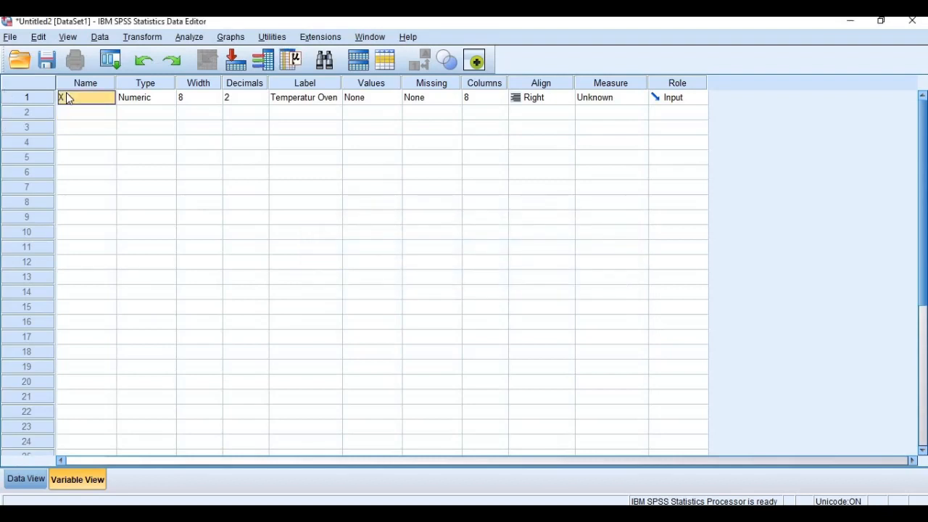
{"action": "type", "text": "x_1"}
{"action": "key", "text": "Return"}
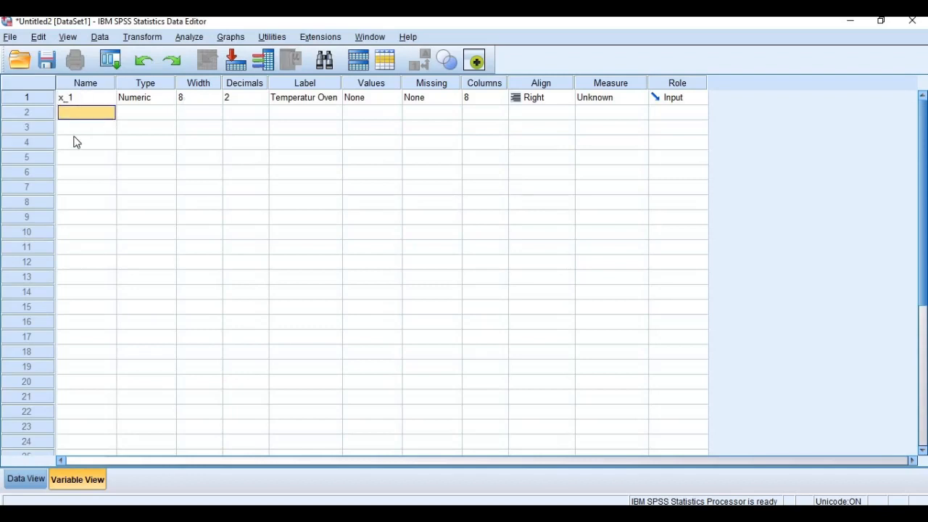
Add a second variable named x_2 below x_1
{"action": "left_click", "coordinate": [67, 100]}
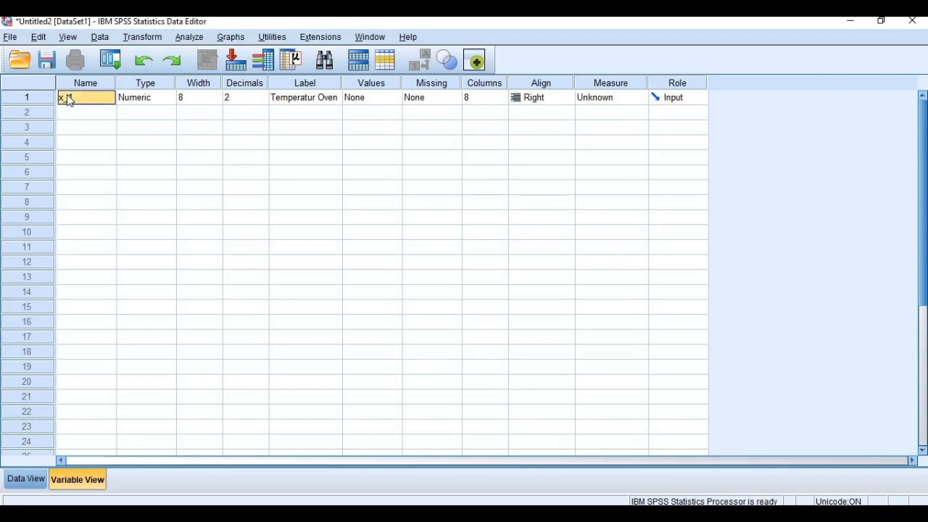
{"action": "left_click", "coordinate": [76, 112]}
{"action": "type", "text": "x"}
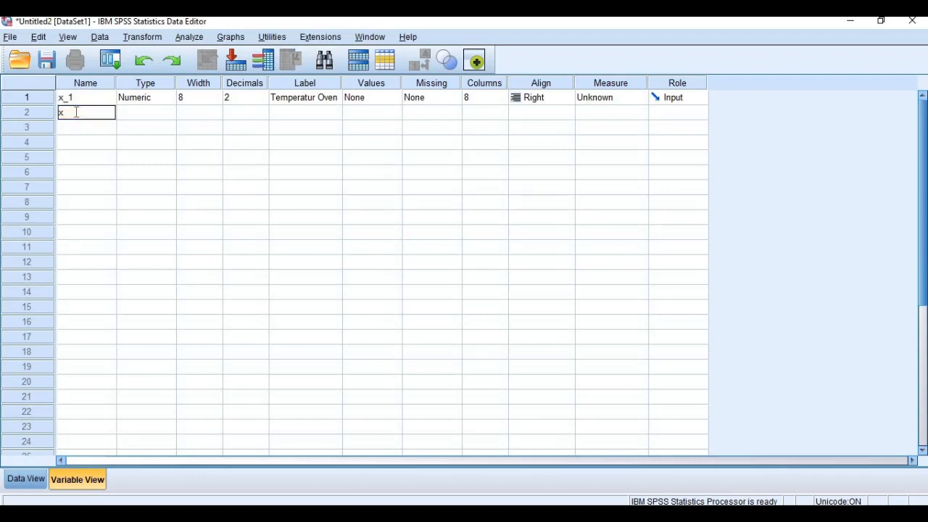
{"action": "type", "text": "_2"}
{"action": "key", "text": "Return"}
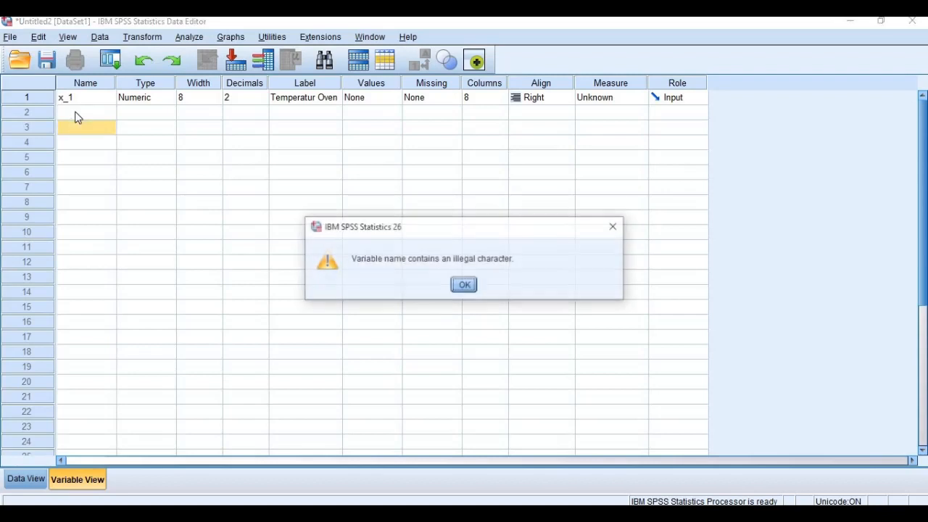
{"action": "key", "text": "Return"}
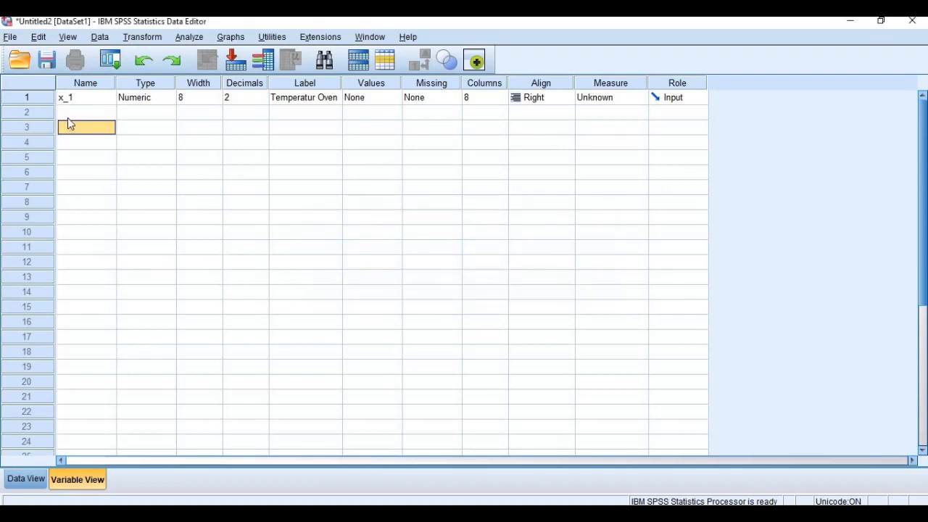
{"action": "left_click", "coordinate": [69, 116]}
{"action": "type", "text": "x_2"}
{"action": "key", "text": "Return"}
{"action": "left_click", "coordinate": [72, 114]}
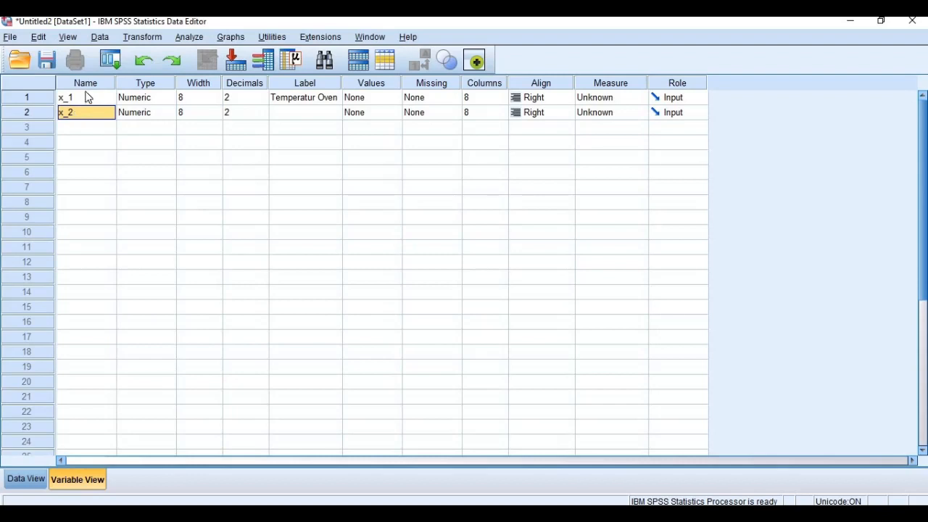
Delete the variable x_2 and rename the remaining variable to X
{"action": "left_click", "coordinate": [85, 93]}
{"action": "left_click", "coordinate": [76, 115]}
{"action": "left_click", "coordinate": [13, 114]}
{"action": "right_click", "coordinate": [13, 113]}
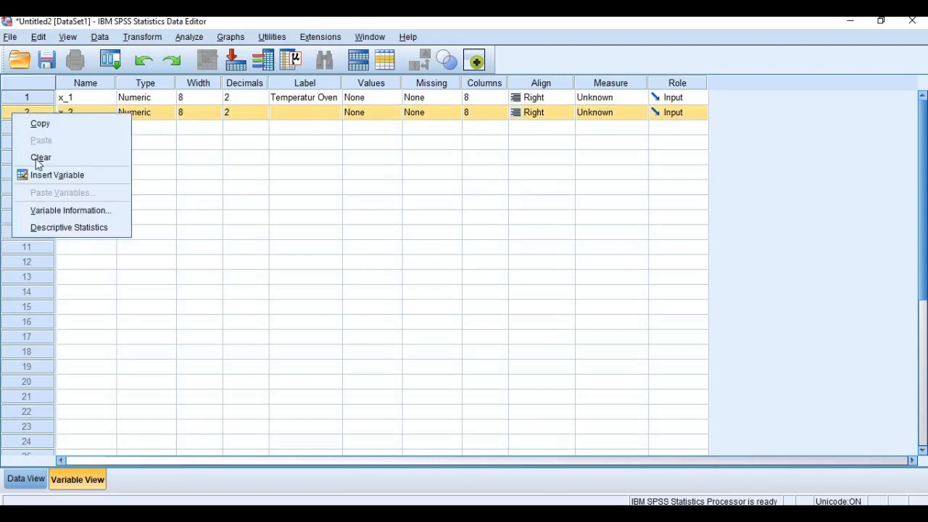
{"action": "left_click", "coordinate": [76, 155]}
{"action": "left_click", "coordinate": [15, 114]}
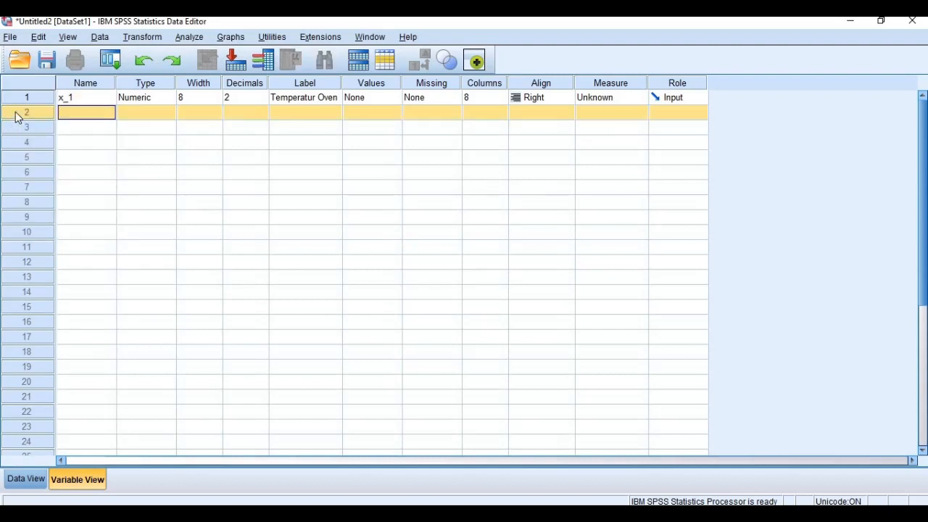
{"action": "right_click", "coordinate": [16, 112]}
{"action": "left_click", "coordinate": [220, 238]}
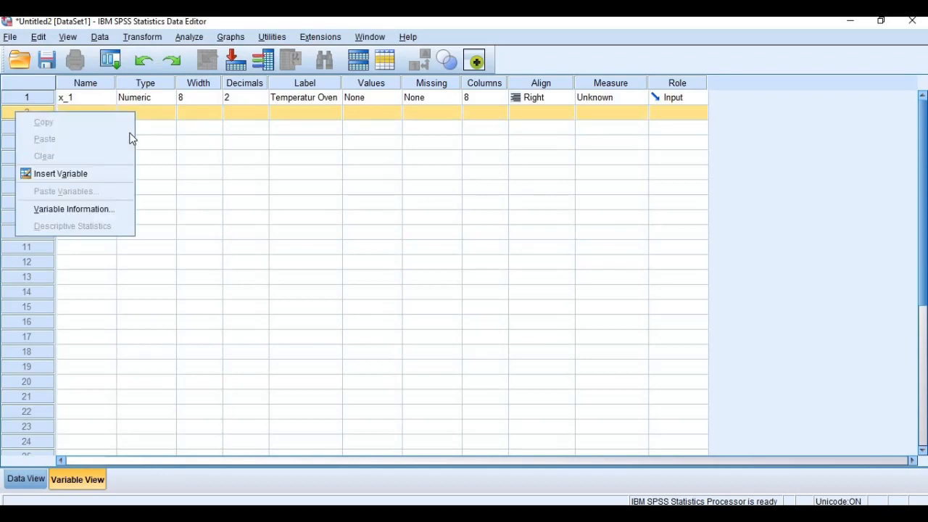
{"action": "left_click", "coordinate": [75, 97]}
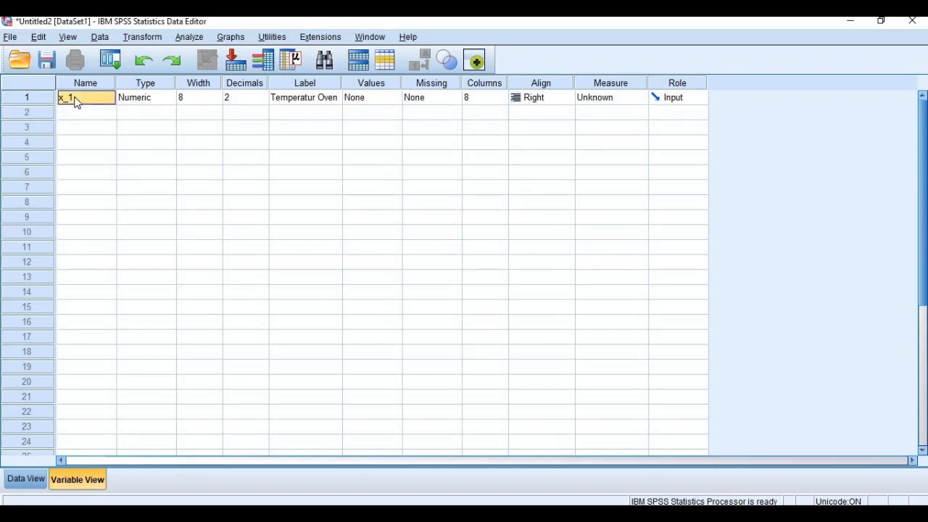
{"action": "type", "text": "X"}
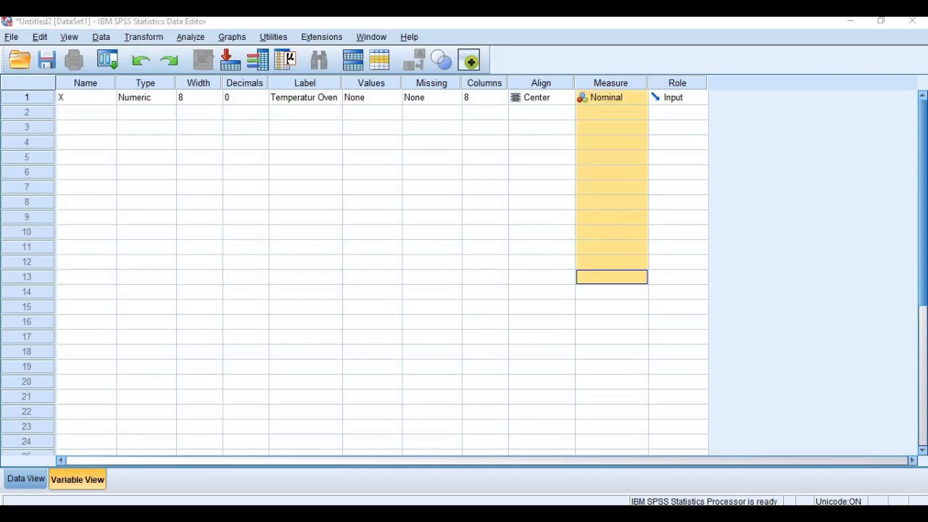
Compare variable X's definition with its empty data column and look at its available measurement levels
{"action": "left_click", "coordinate": [69, 100]}
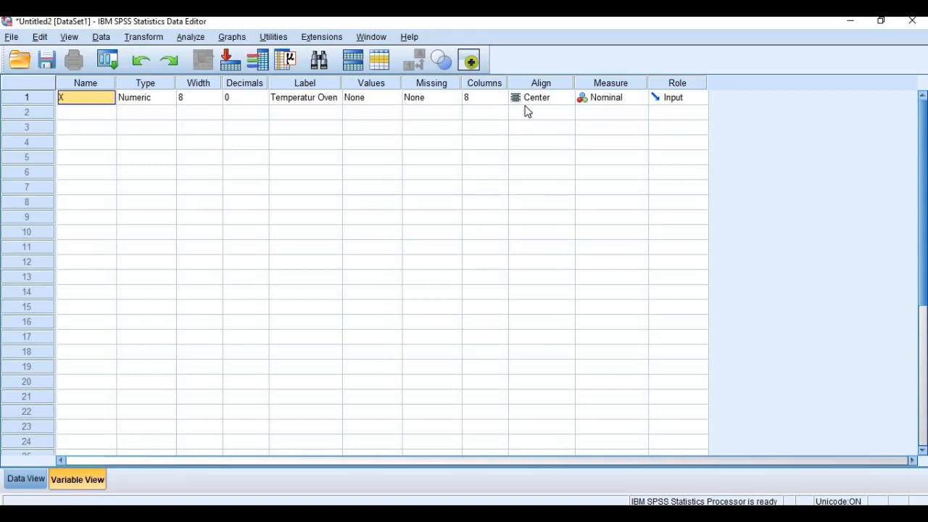
{"action": "left_click", "coordinate": [22, 481]}
{"action": "left_click", "coordinate": [77, 478]}
{"action": "left_click", "coordinate": [25, 478]}
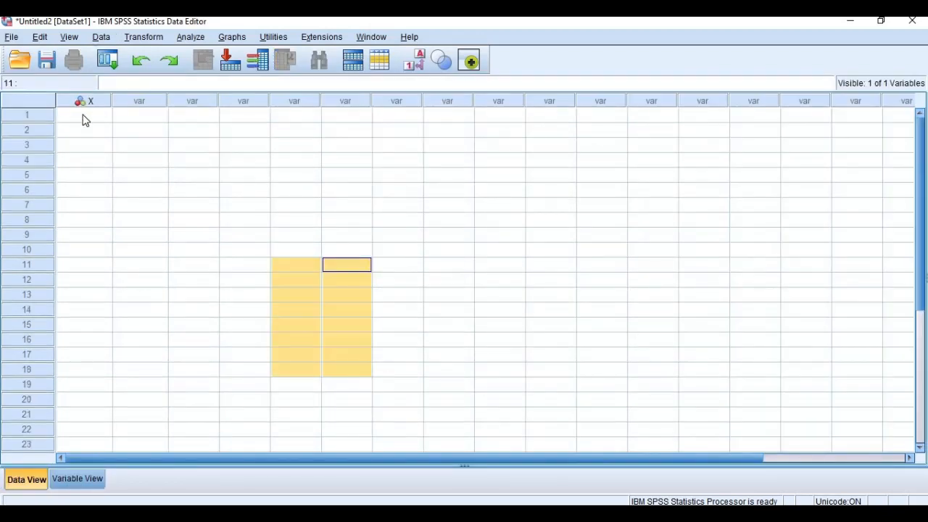
{"action": "left_click", "coordinate": [83, 117]}
{"action": "left_click", "coordinate": [77, 480]}
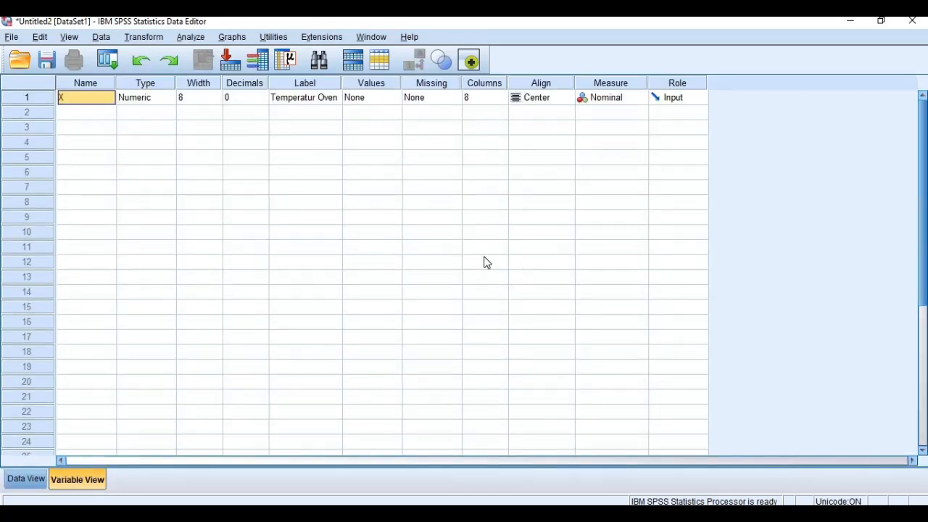
{"action": "left_click", "coordinate": [603, 100]}
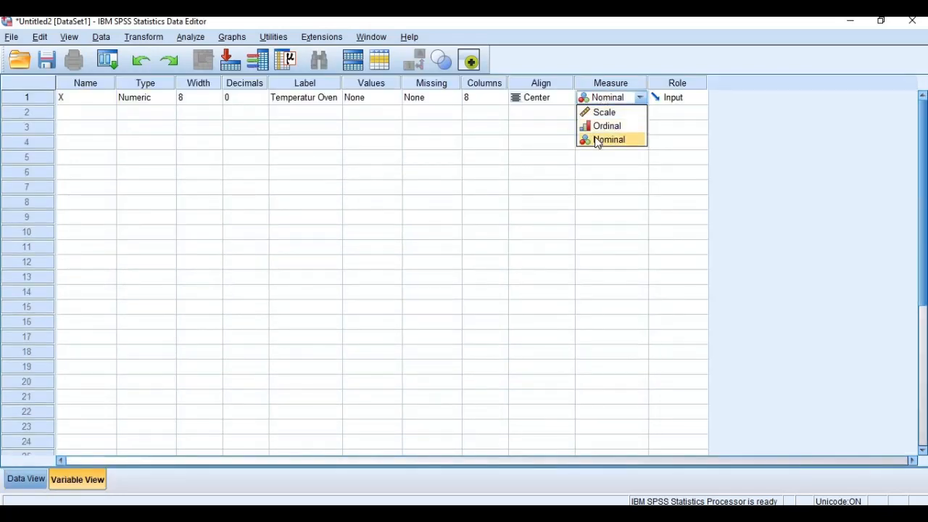
Copy the Temperatur values in B2:B16 from Excel and paste them into the X column in SPSS, starting at row 1
{"action": "left_click", "coordinate": [25, 480]}
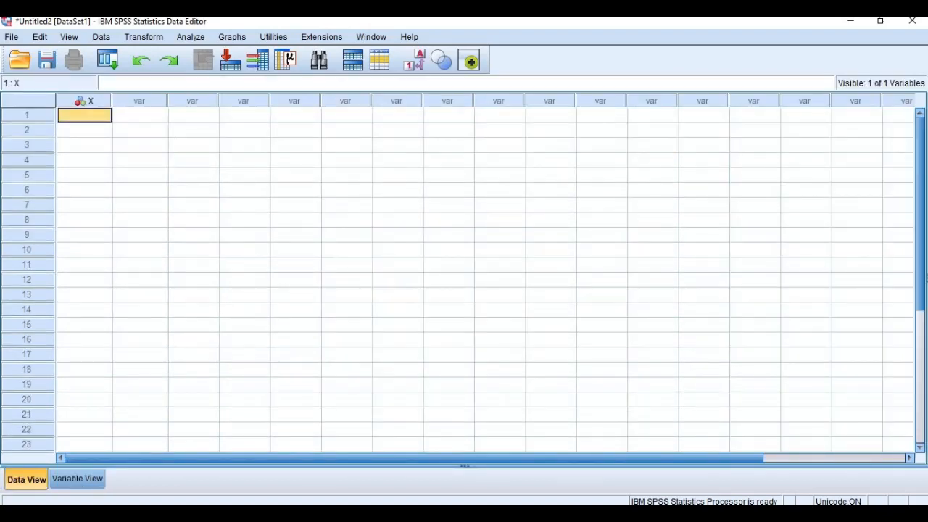
{"action": "key", "text": "alt+Tab"}
{"action": "left_click_drag", "start_coordinate": [536, 200], "coordinate": [537, 400]}
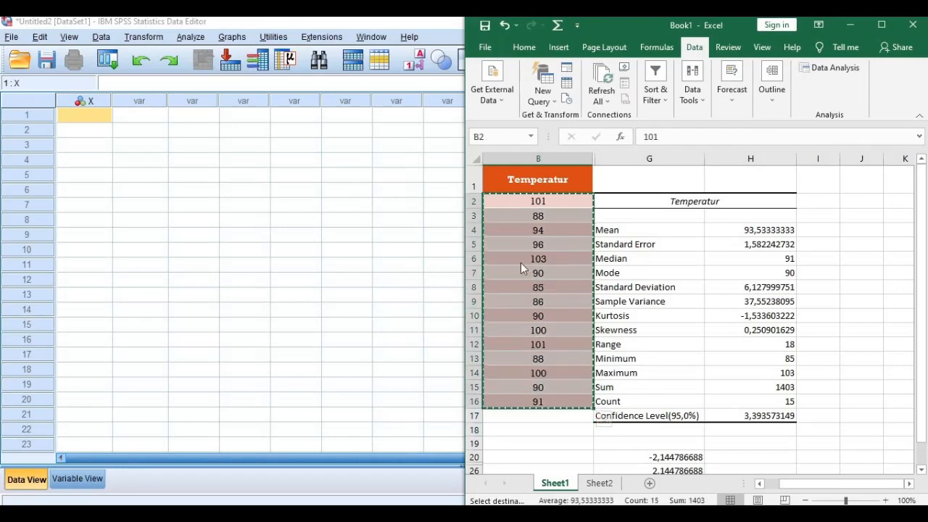
{"action": "right_click", "coordinate": [522, 262]}
{"action": "left_click", "coordinate": [550, 225]}
{"action": "left_click", "coordinate": [81, 117]}
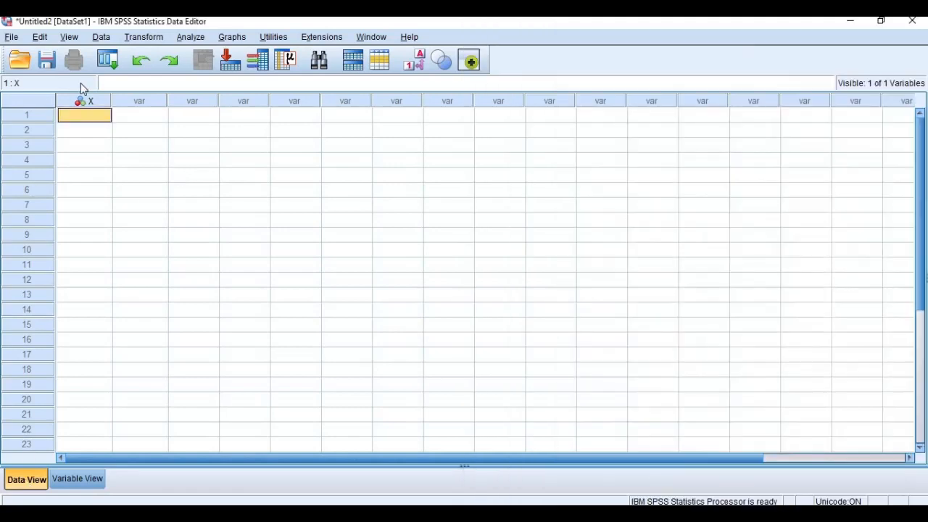
{"action": "right_click", "coordinate": [82, 120]}
{"action": "left_click", "coordinate": [101, 197]}
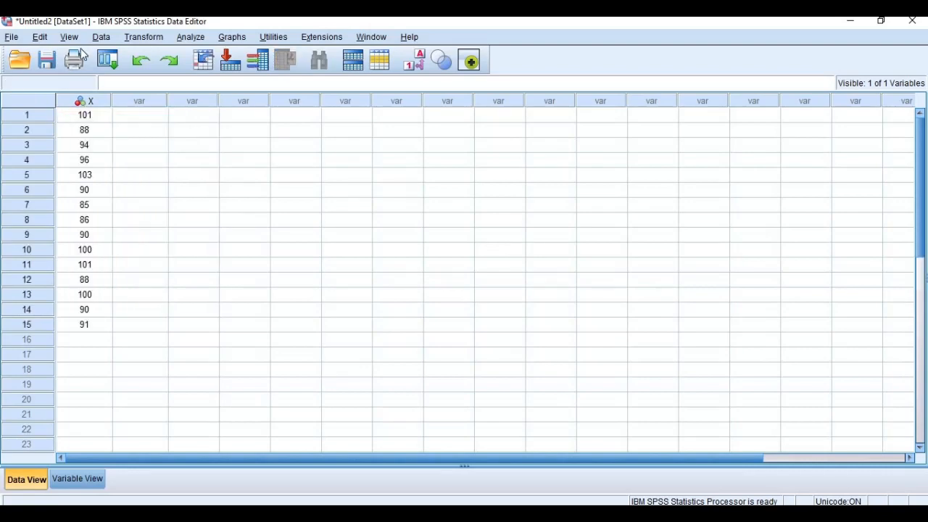
Set variable X's decimals to 2 and check how the data values are displayed
{"action": "left_click", "coordinate": [78, 479]}
{"action": "left_click", "coordinate": [245, 97]}
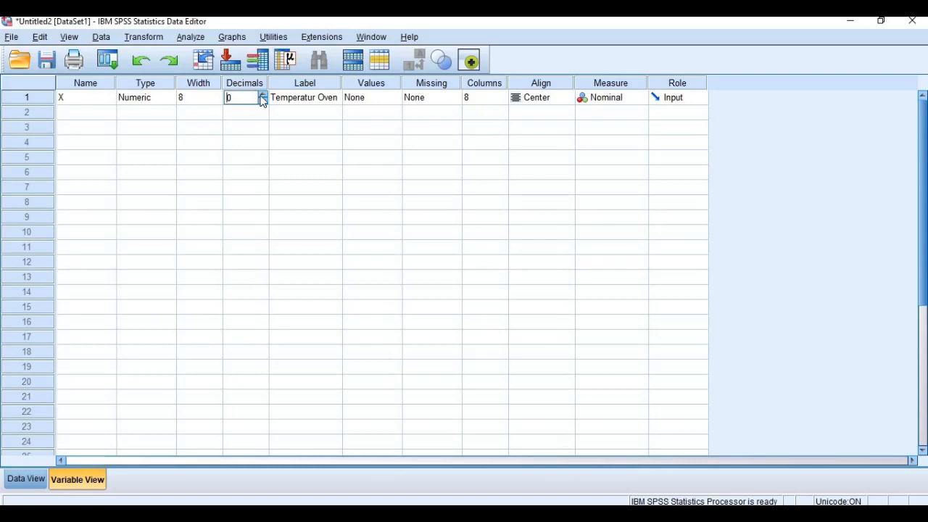
{"action": "left_click", "coordinate": [263, 94]}
{"action": "left_click", "coordinate": [263, 94]}
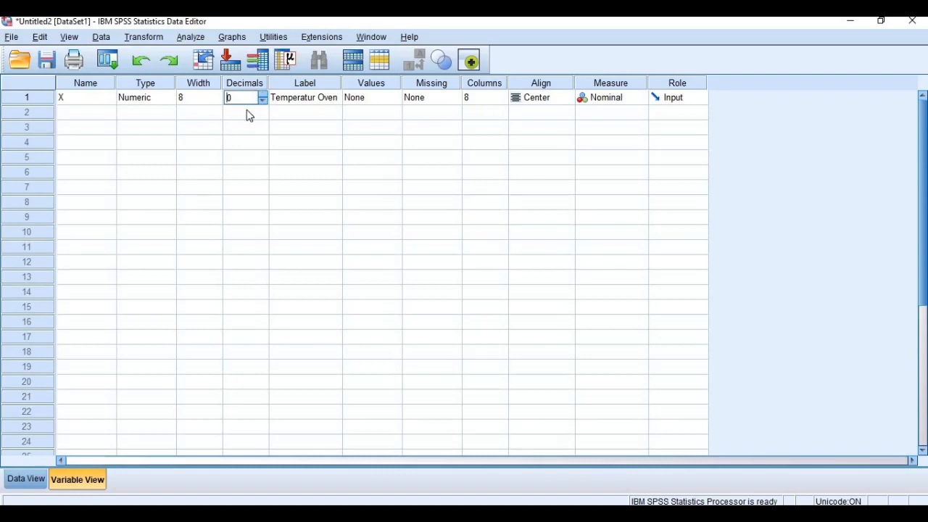
{"action": "left_click", "coordinate": [25, 479]}
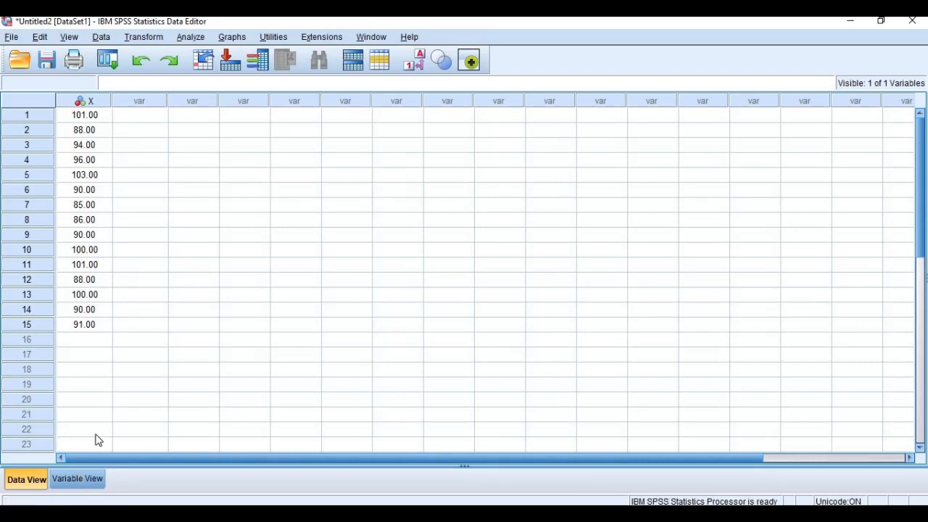
Reset variable X's decimals to 0
{"action": "left_click", "coordinate": [78, 478]}
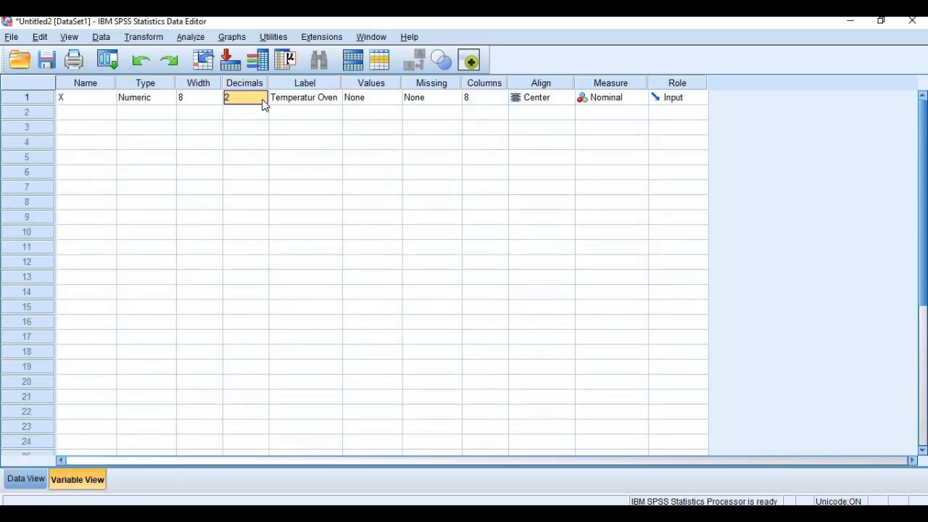
{"action": "left_click", "coordinate": [263, 102]}
{"action": "left_click", "coordinate": [263, 102]}
{"action": "left_click", "coordinate": [263, 102]}
Set variable X's alignment to Left and check the data column
{"action": "left_click", "coordinate": [543, 106]}
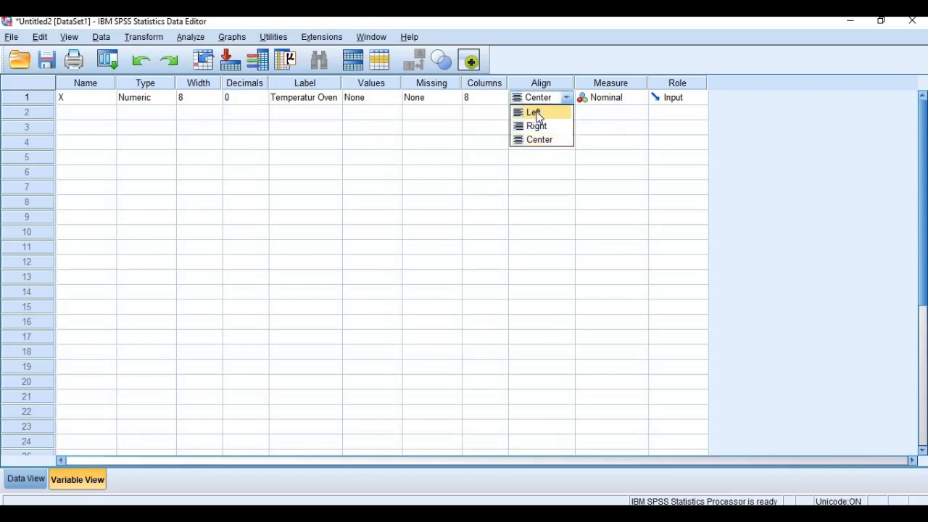
{"action": "left_click", "coordinate": [535, 112]}
{"action": "left_click", "coordinate": [543, 103]}
{"action": "left_click", "coordinate": [496, 100]}
{"action": "left_click", "coordinate": [535, 105]}
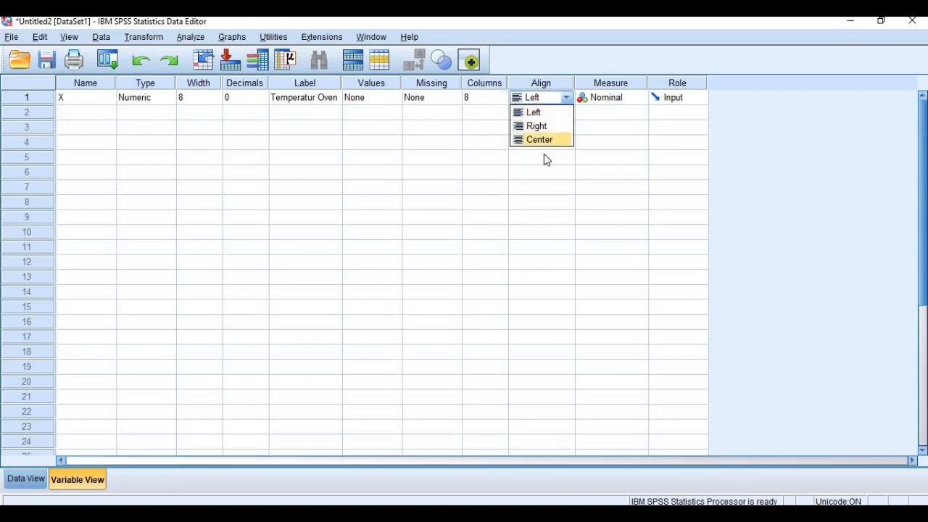
{"action": "left_click", "coordinate": [207, 163]}
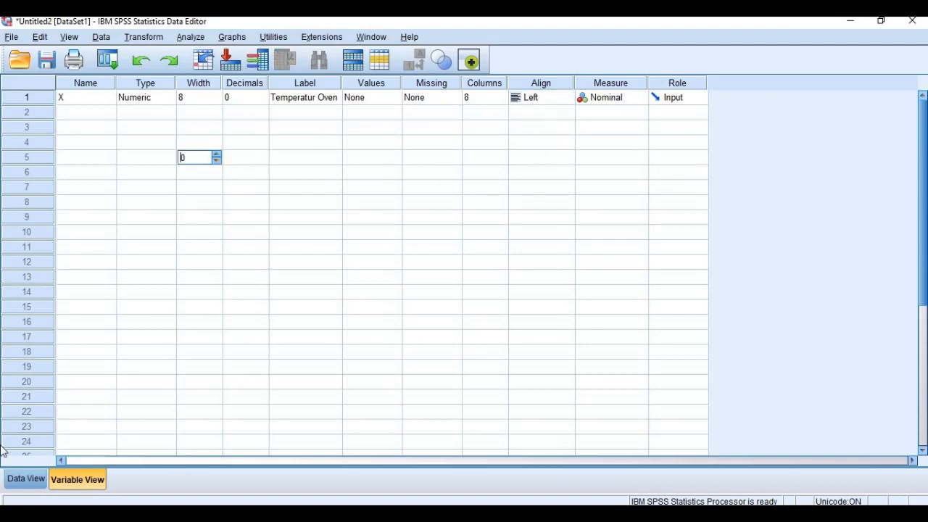
{"action": "left_click", "coordinate": [22, 479]}
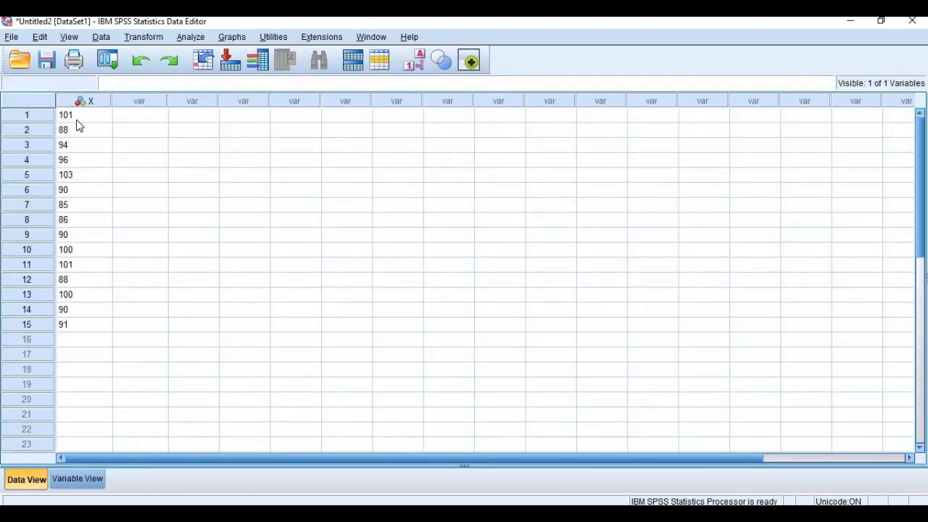
Try Right alignment for variable X, then set it to Center and check the data column
{"action": "left_click", "coordinate": [77, 478]}
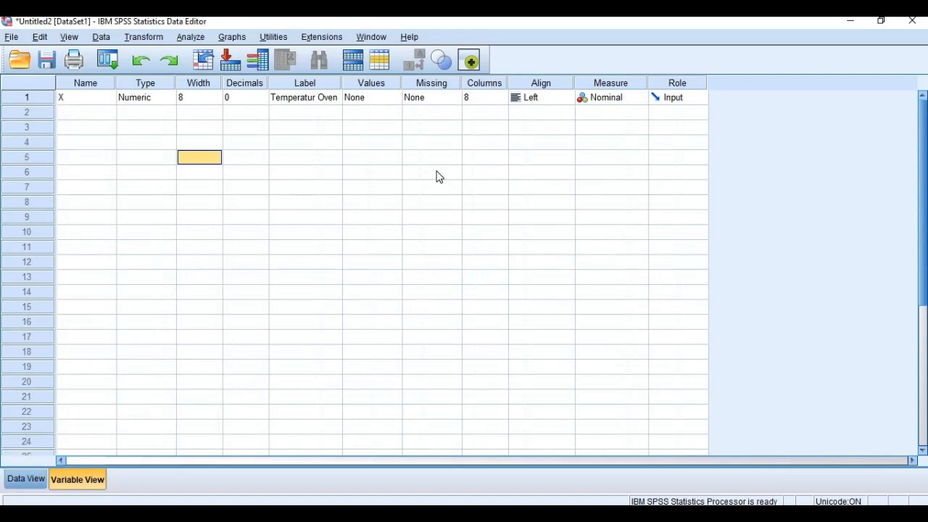
{"action": "left_click", "coordinate": [517, 100]}
{"action": "left_click", "coordinate": [536, 126]}
{"action": "left_click", "coordinate": [544, 101]}
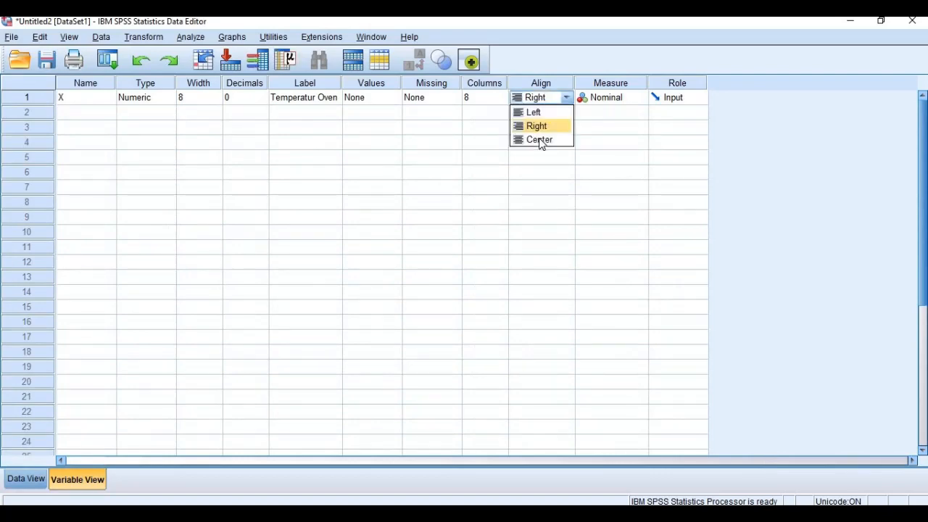
{"action": "left_click", "coordinate": [15, 479]}
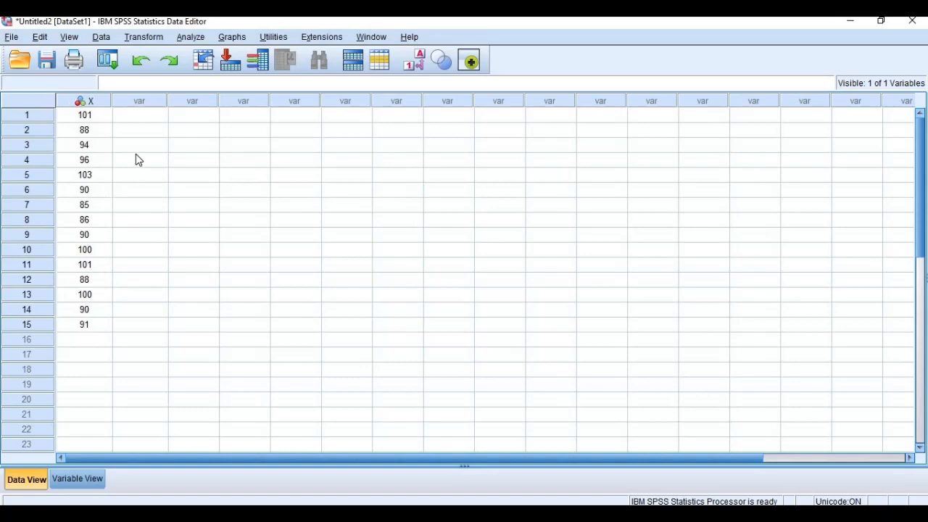
Start an Explore analysis and place Temperatur Oven [X] in the Dependent List
{"action": "left_click", "coordinate": [187, 38]}
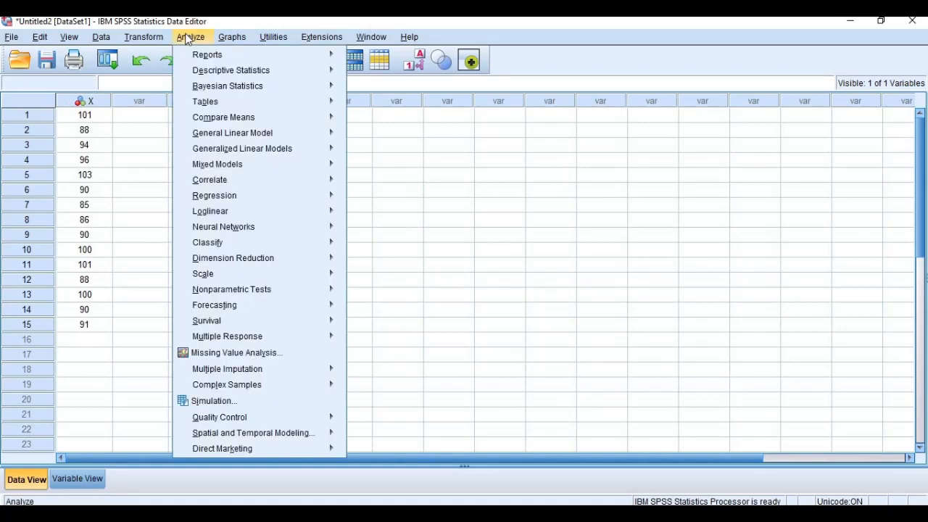
{"action": "mouse_move", "coordinate": [194, 75]}
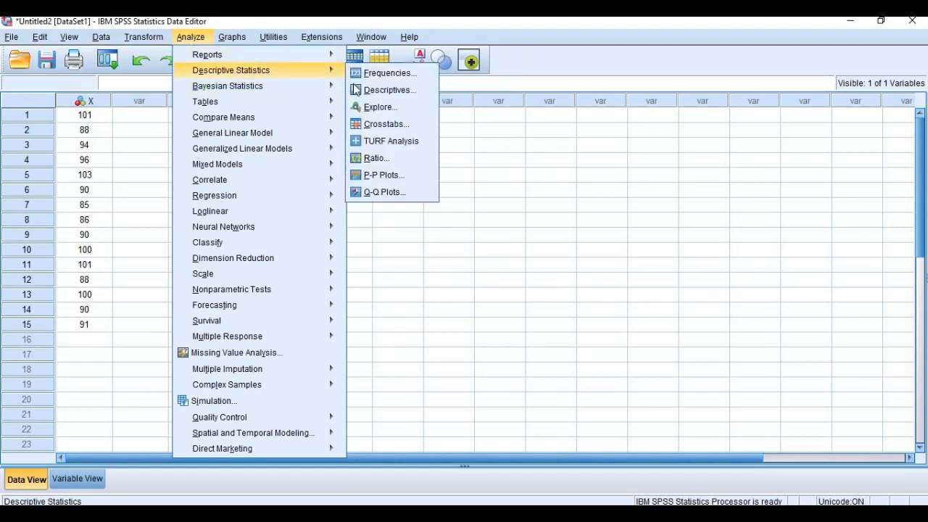
{"action": "left_click", "coordinate": [367, 109]}
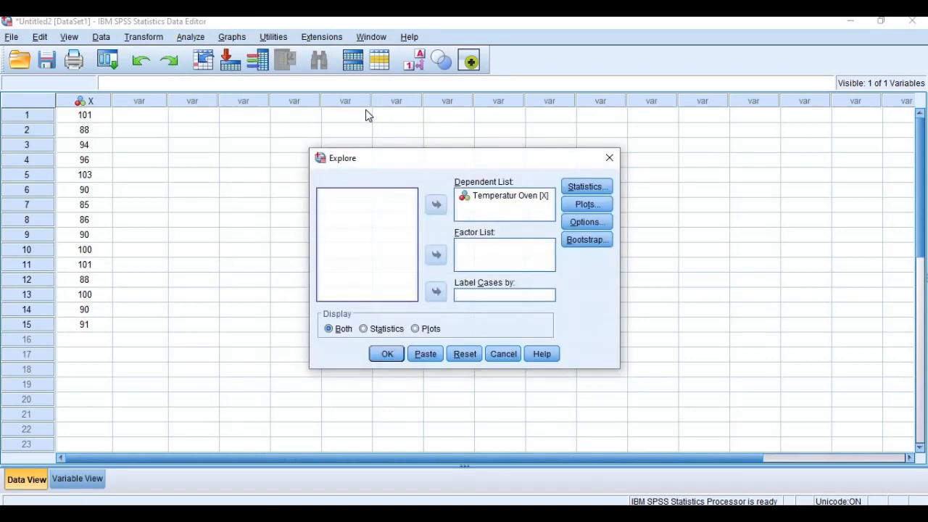
{"action": "left_click", "coordinate": [460, 210]}
{"action": "left_click", "coordinate": [436, 205]}
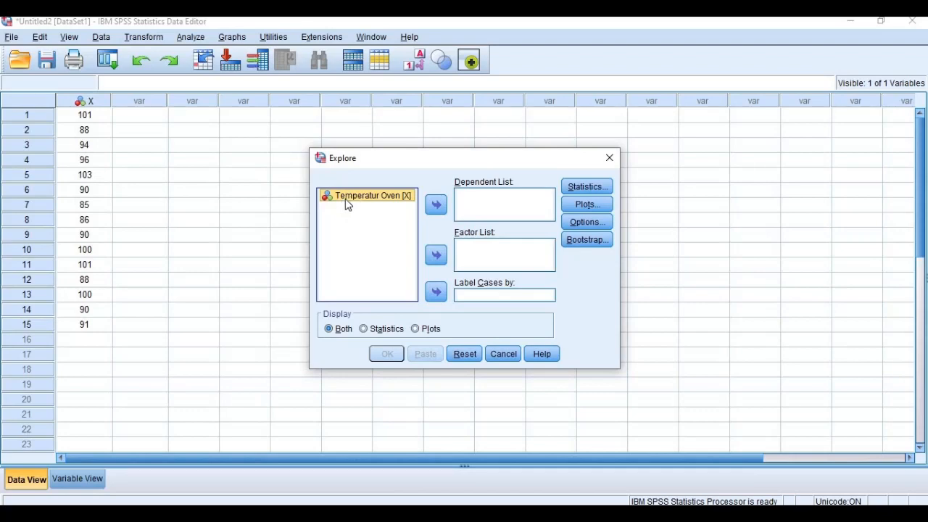
{"action": "left_click_drag", "start_coordinate": [346, 201], "coordinate": [391, 204]}
{"action": "left_click", "coordinate": [438, 208]}
{"action": "left_click_drag", "start_coordinate": [455, 196], "coordinate": [344, 234]}
{"action": "left_click", "coordinate": [438, 206]}
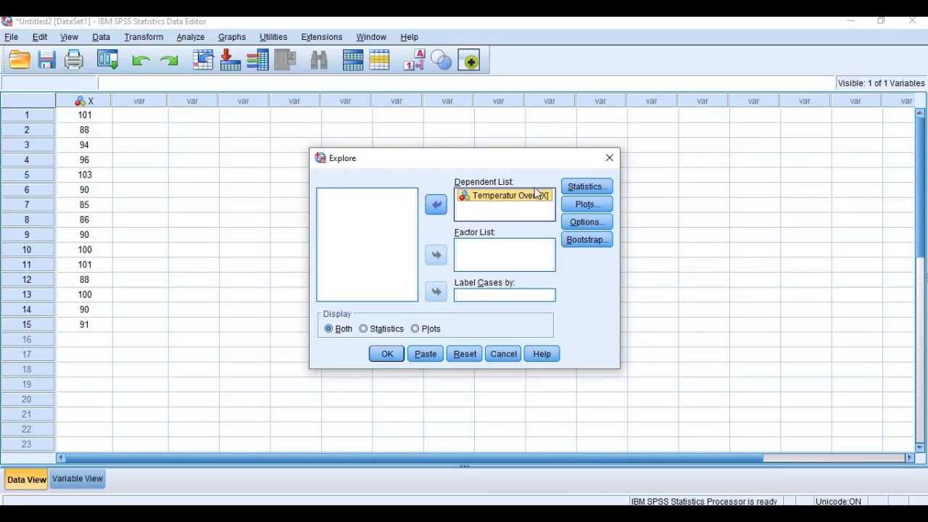
Set the Explore statistics to Descriptives only, without M-estimators, with a 95% confidence interval for the mean
{"action": "left_click", "coordinate": [586, 187]}
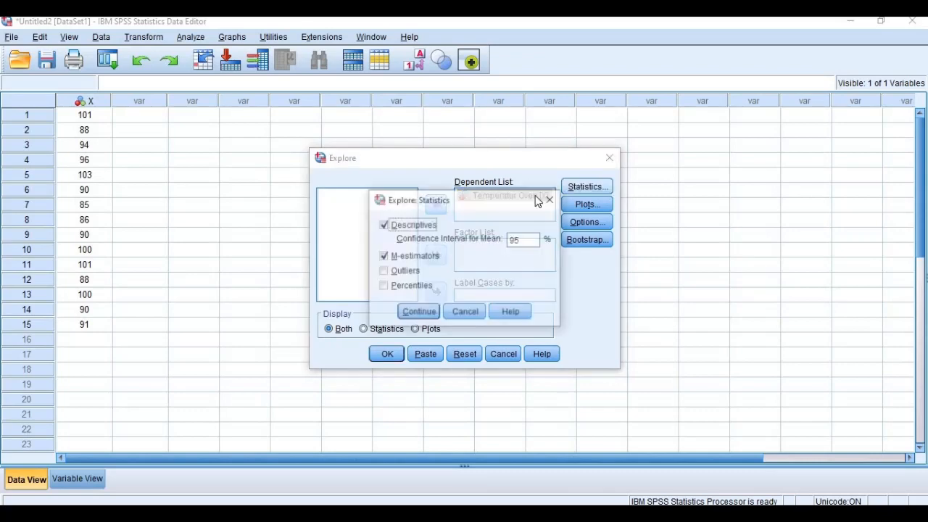
{"action": "left_click", "coordinate": [383, 257]}
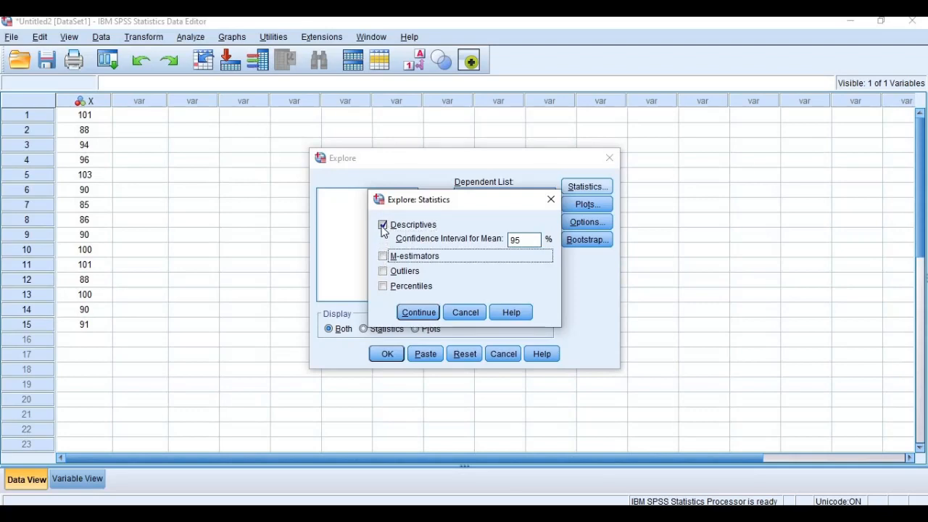
{"action": "left_click", "coordinate": [382, 226]}
{"action": "left_click", "coordinate": [383, 226]}
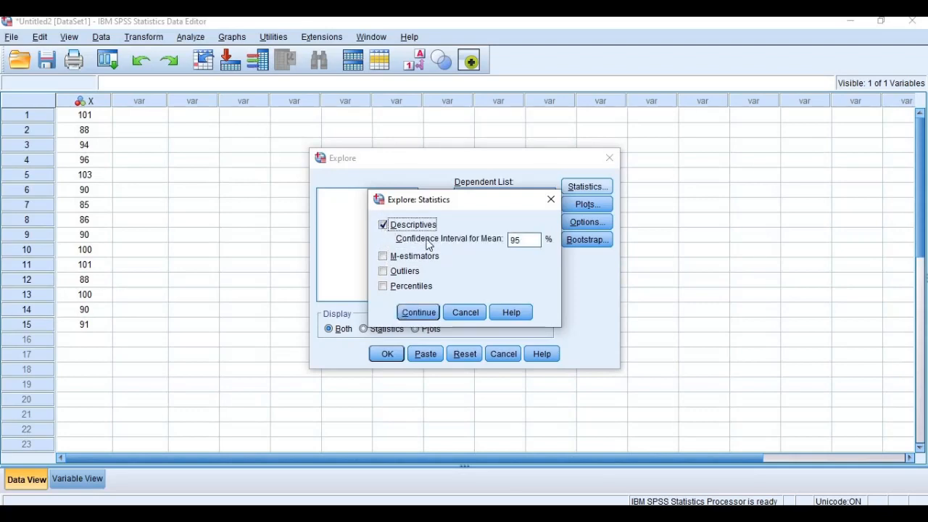
{"action": "left_click", "coordinate": [526, 242]}
{"action": "key", "text": "BackSpace"}
{"action": "type", "text": "0"}
{"action": "key", "text": "BackSpace"}
{"action": "type", "text": "5"}
{"action": "left_click", "coordinate": [413, 315]}
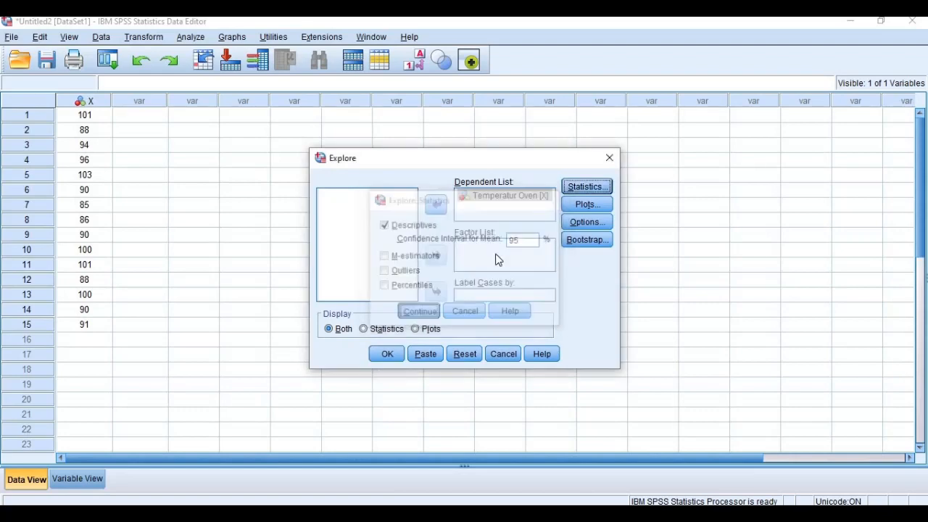
Set the Explore plots to a histogram instead of stem-and-leaf, and include normality plots with tests
{"action": "left_click", "coordinate": [569, 205]}
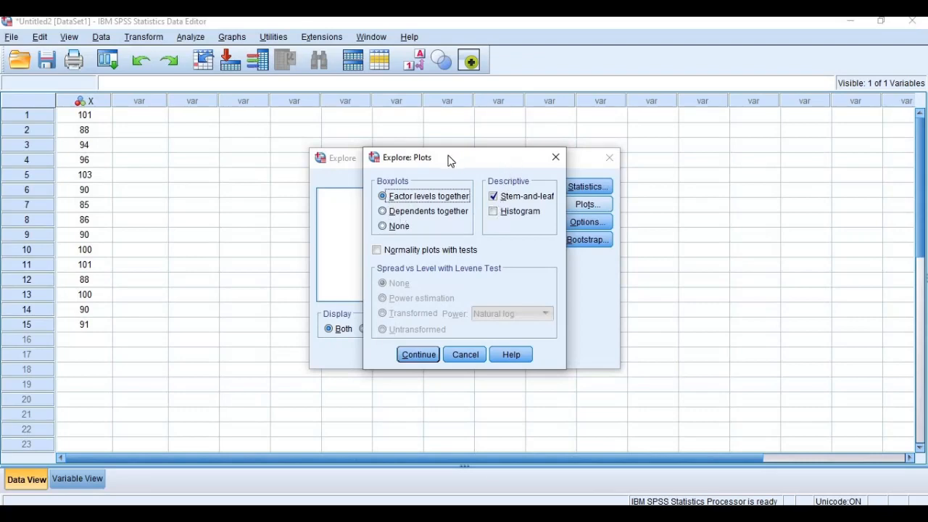
{"action": "left_click_drag", "start_coordinate": [449, 157], "coordinate": [270, 137]}
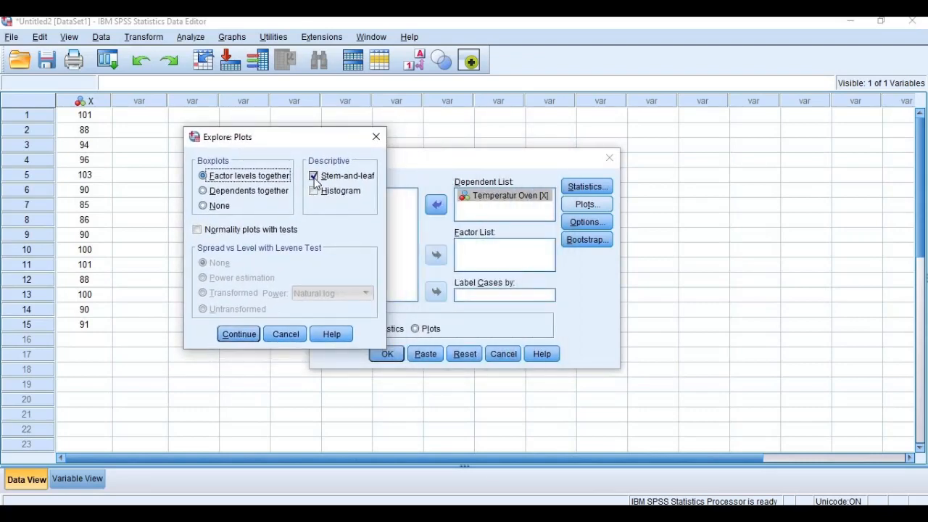
{"action": "left_click", "coordinate": [314, 193]}
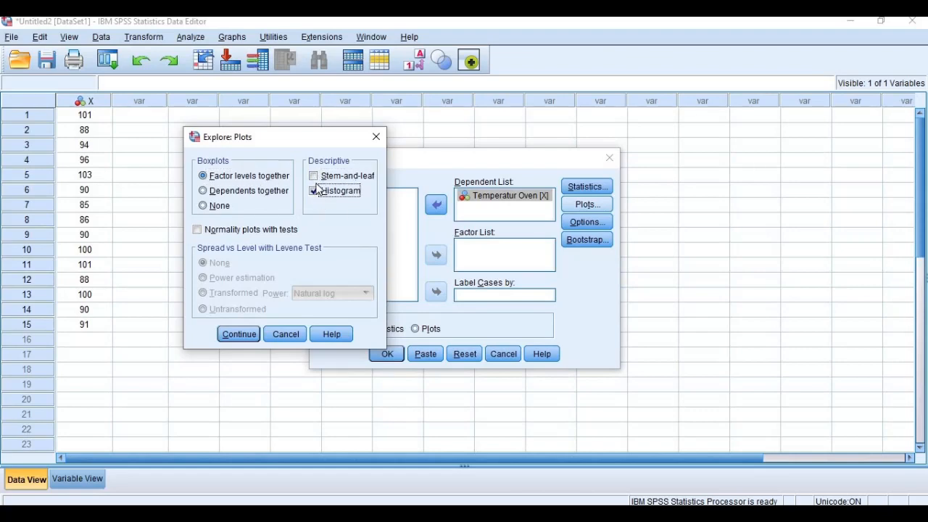
{"action": "left_click", "coordinate": [316, 190]}
{"action": "left_click", "coordinate": [316, 192]}
{"action": "left_click", "coordinate": [198, 231]}
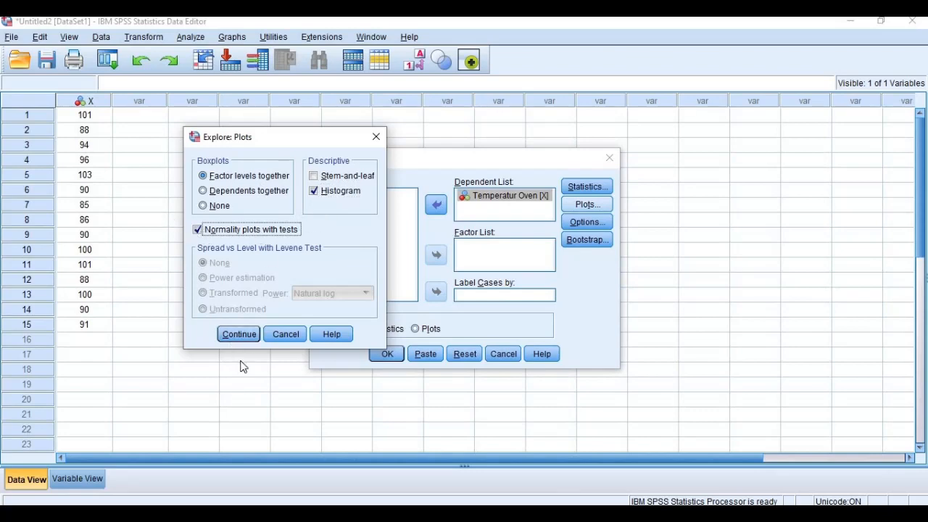
{"action": "left_click", "coordinate": [244, 335]}
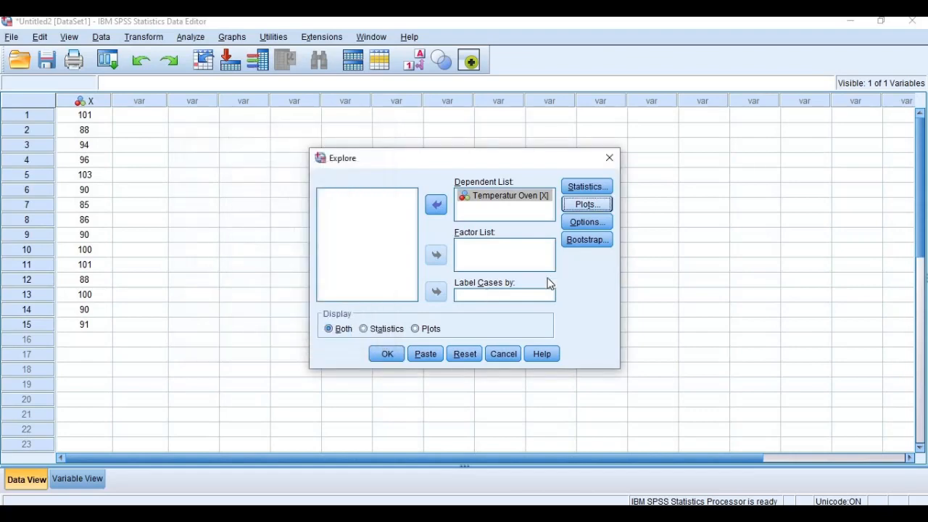
Accept the existing Explore options and run the analysis with both statistics and plots displayed
{"action": "left_click", "coordinate": [588, 221]}
{"action": "key", "text": "Return"}
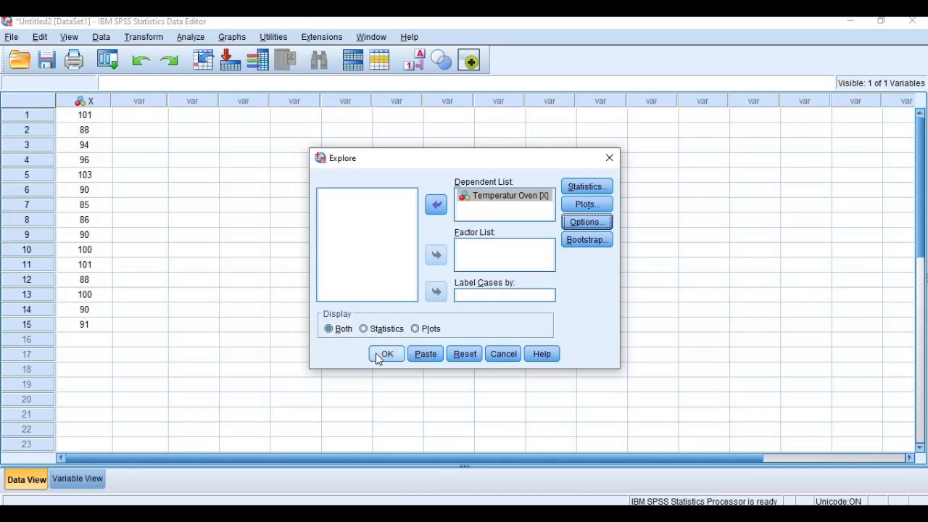
{"action": "left_click", "coordinate": [376, 353]}
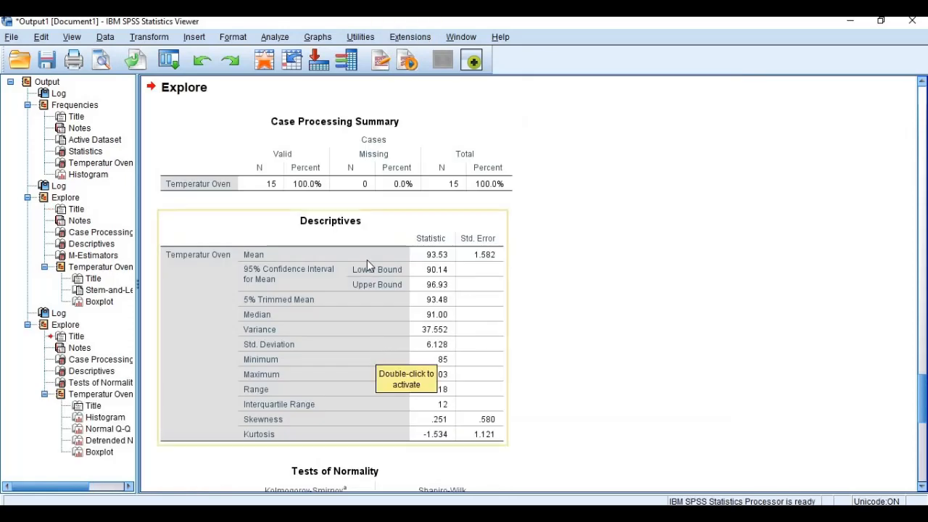
Review the new Explore Descriptives table and compare it with the descriptive statistics in the Excel workbook
{"action": "scroll", "coordinate": [366, 260], "scroll_direction": "up", "scroll_amount": 1}
{"action": "scroll", "coordinate": [182, 167], "scroll_direction": "down", "scroll_amount": 1}
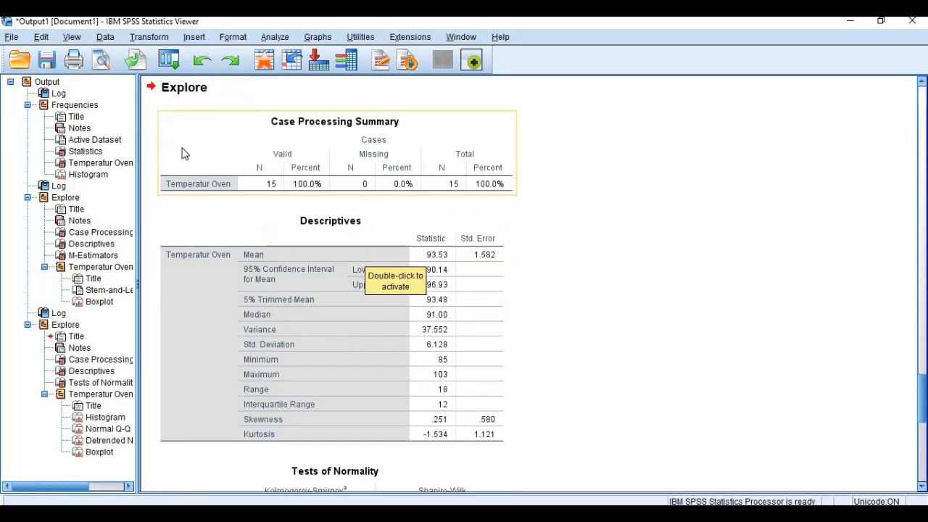
{"action": "scroll", "coordinate": [184, 153], "scroll_direction": "up", "scroll_amount": 1}
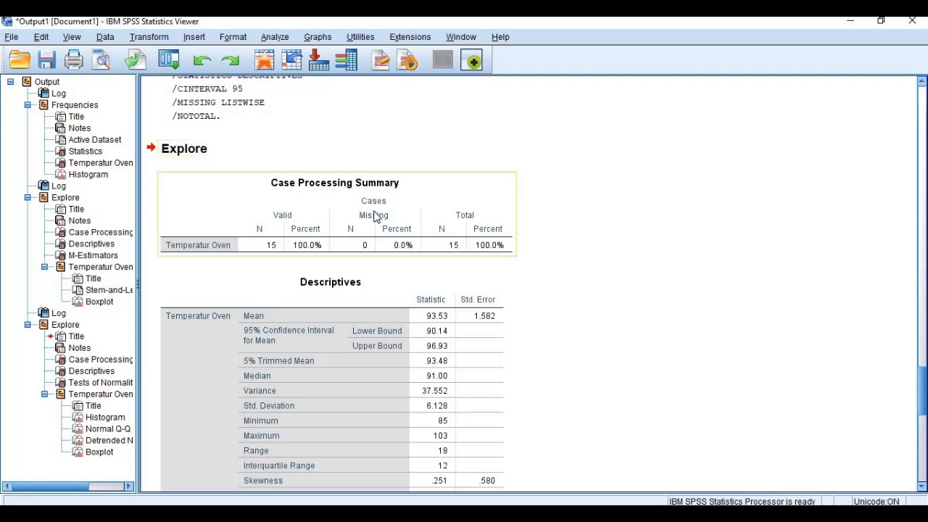
{"action": "scroll", "coordinate": [468, 215], "scroll_direction": "down", "scroll_amount": 1}
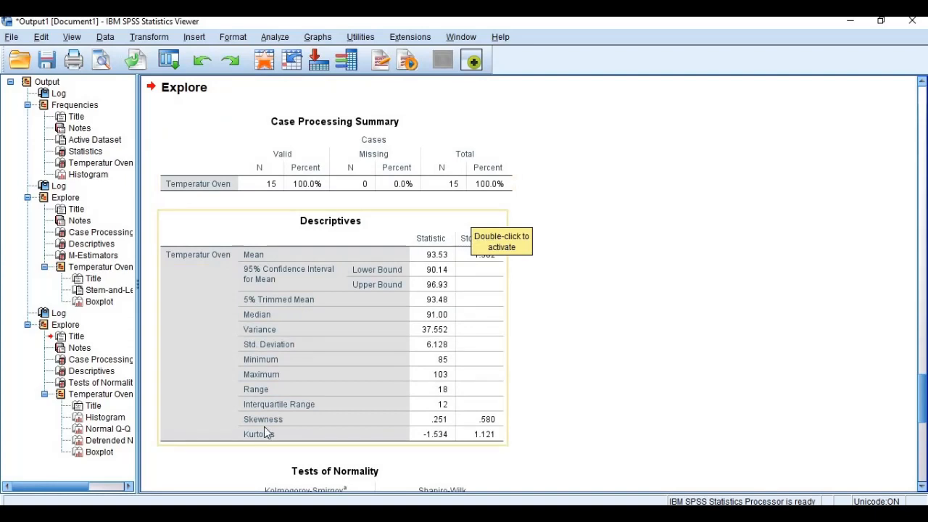
{"action": "key", "text": "alt+Tab"}
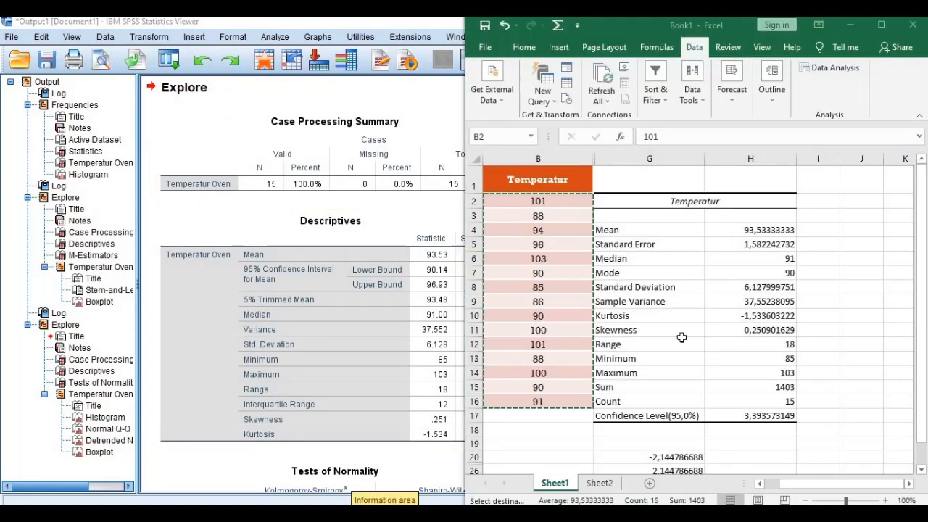
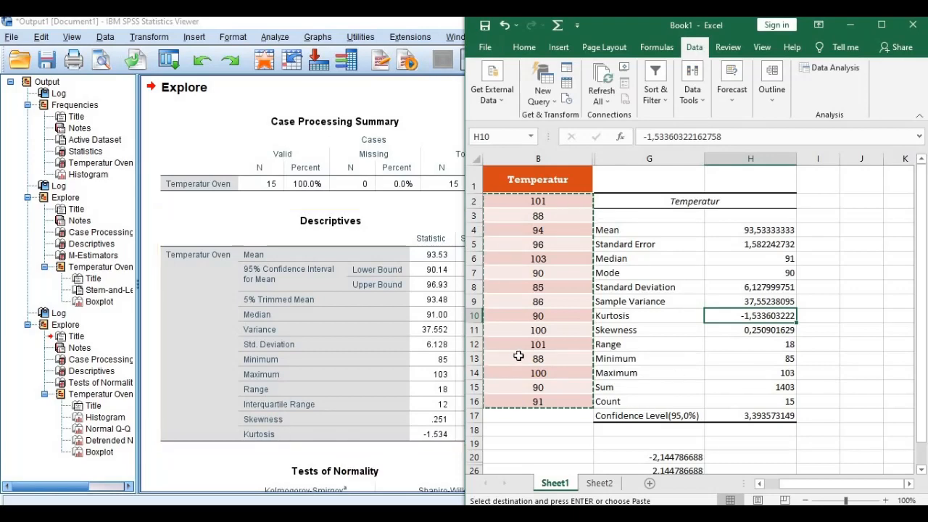
{"action": "scroll", "coordinate": [689, 312], "scroll_direction": "down", "scroll_amount": 1}
{"action": "scroll", "coordinate": [395, 391], "scroll_direction": "up", "scroll_amount": 2}
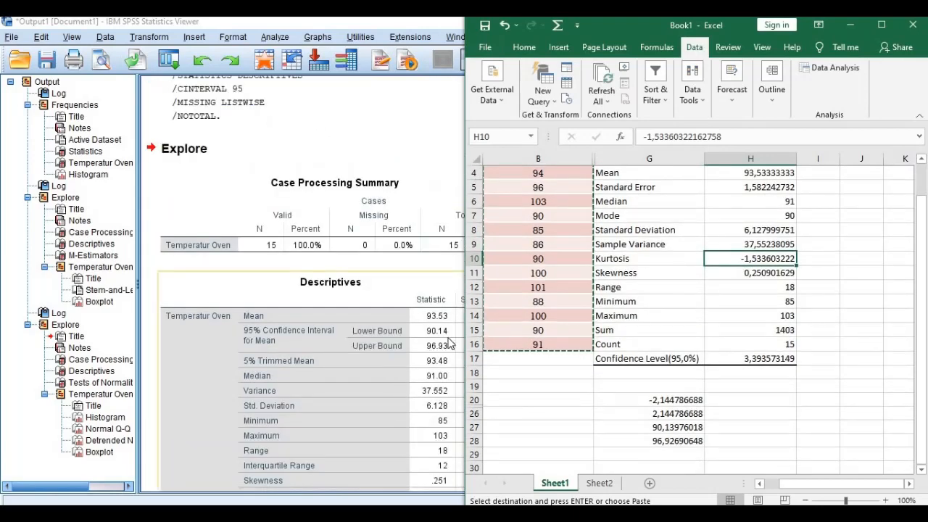
Switch to the Pertemuan 11_Uji Hipotesis presentation in PowerPoint and compare slide 27's interval bounds with the SPSS confidence interval
{"action": "left_click", "coordinate": [168, 131]}
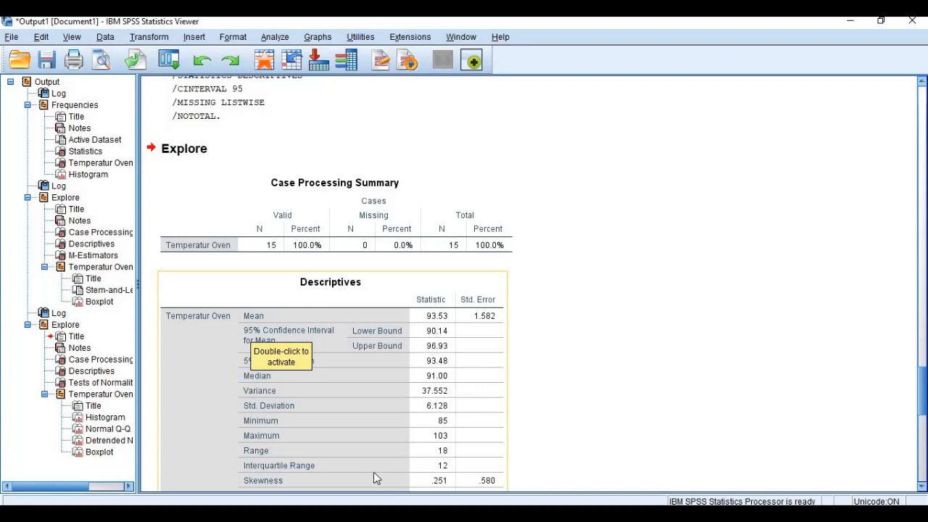
{"action": "mouse_move", "coordinate": [316, 514]}
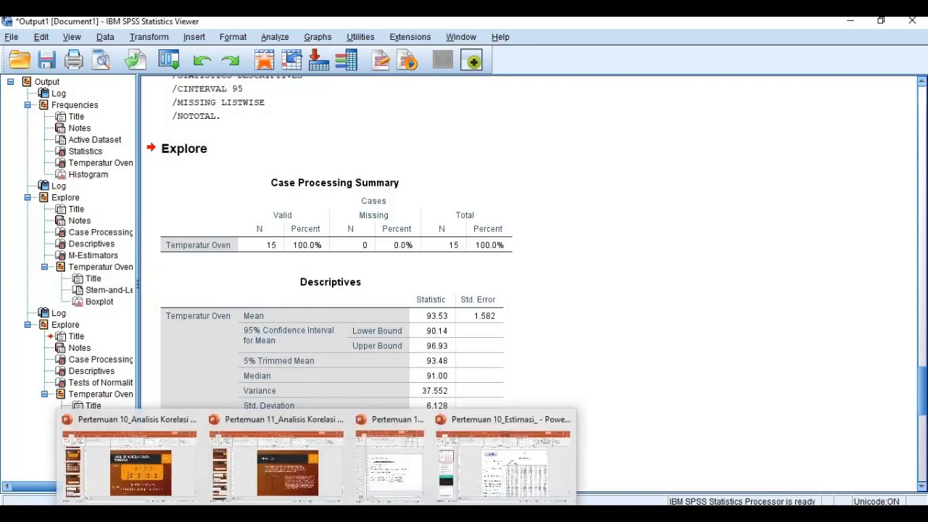
{"action": "left_click", "coordinate": [389, 494]}
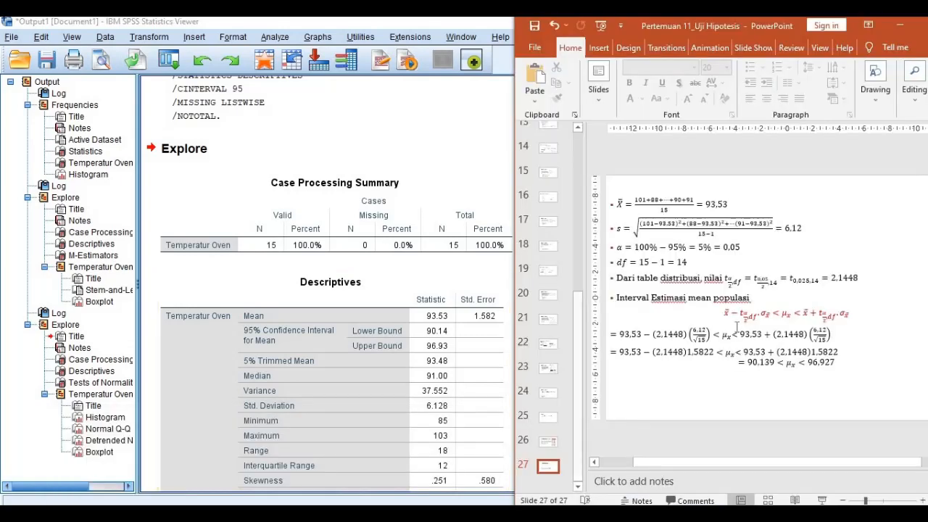
{"action": "double_click", "coordinate": [762, 366]}
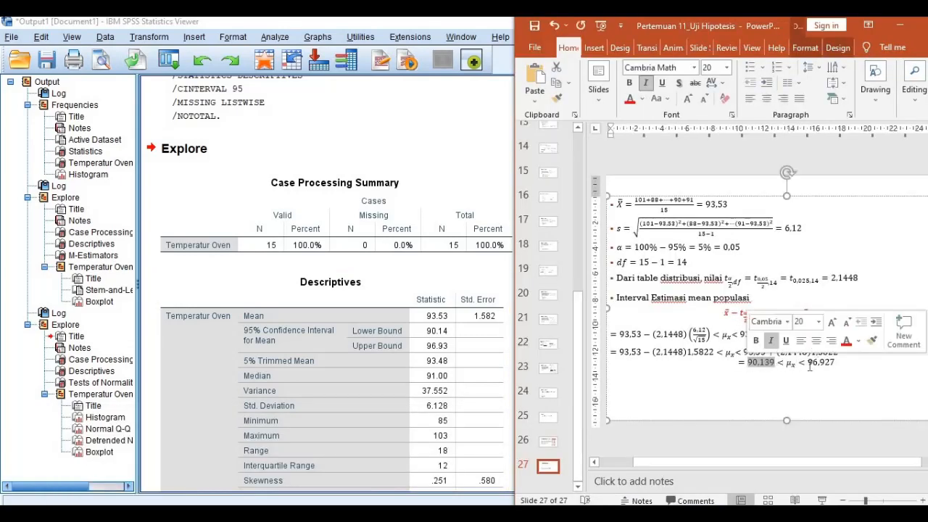
{"action": "double_click", "coordinate": [845, 364]}
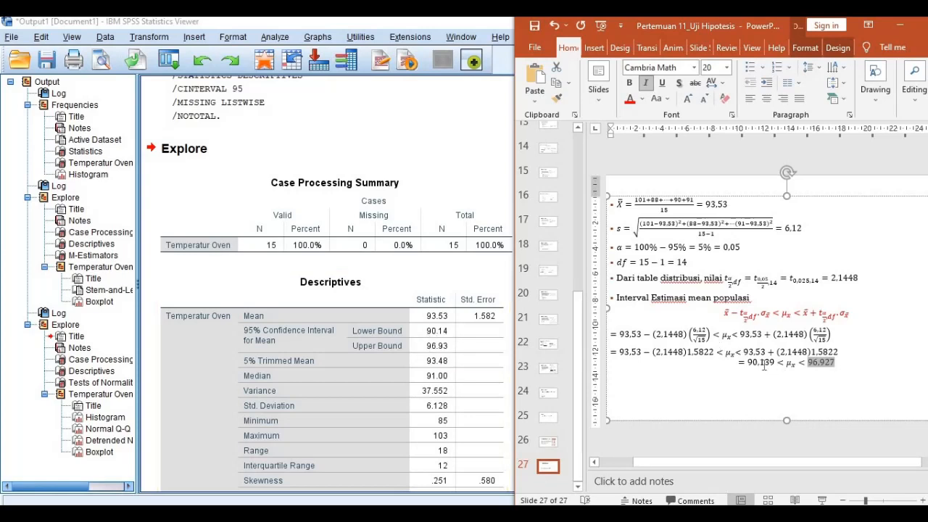
{"action": "left_click_drag", "start_coordinate": [764, 365], "coordinate": [775, 363]}
Recheck the SPSS Descriptives table against the Excel interval results and the manual calculation on the PowerPoint slide
{"action": "left_click", "coordinate": [436, 357]}
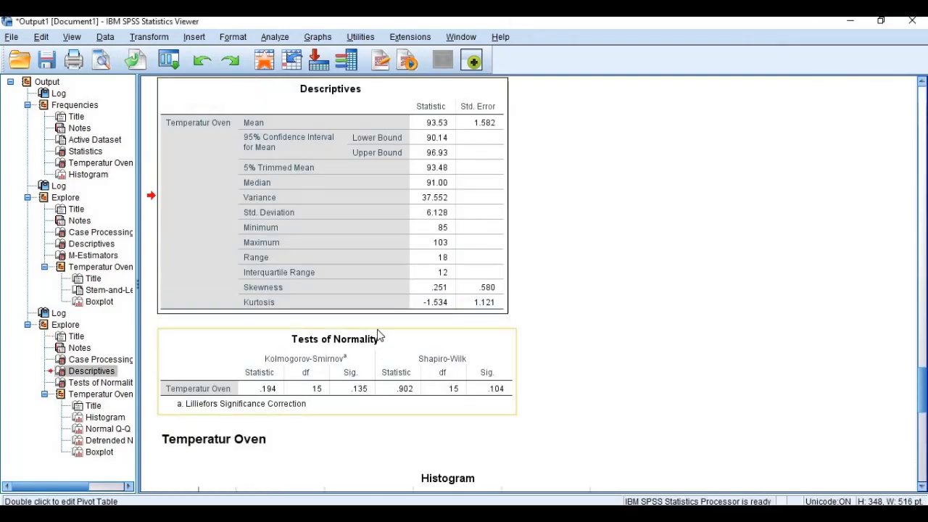
{"action": "scroll", "coordinate": [435, 246], "scroll_direction": "up", "scroll_amount": 2}
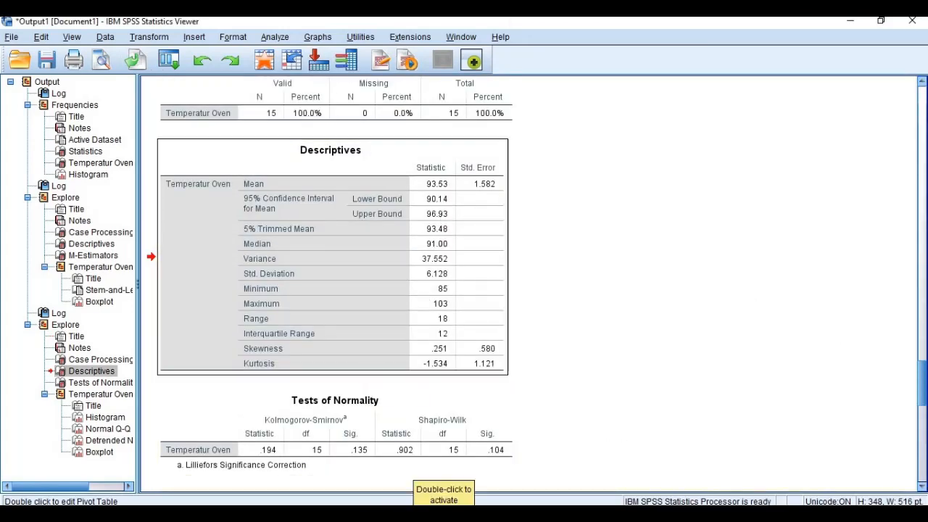
{"action": "key", "text": "alt+Tab"}
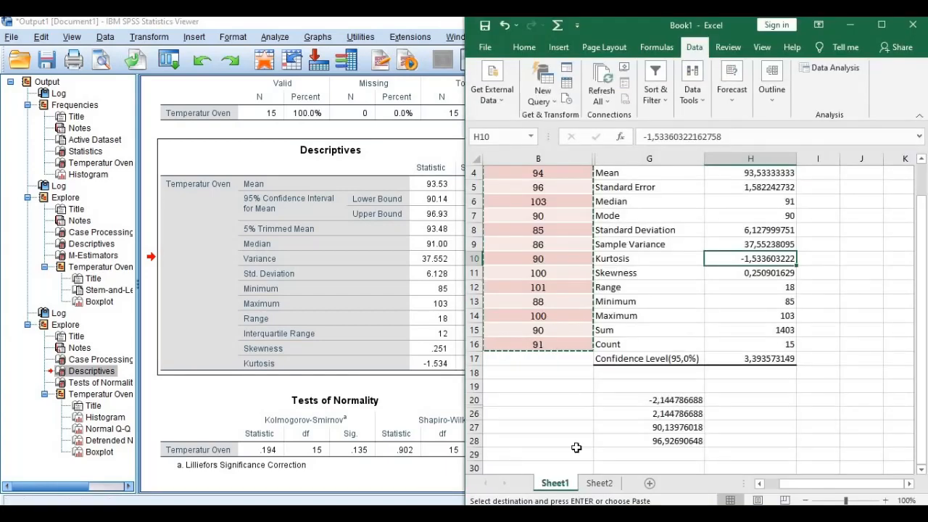
{"action": "left_click", "coordinate": [430, 501]}
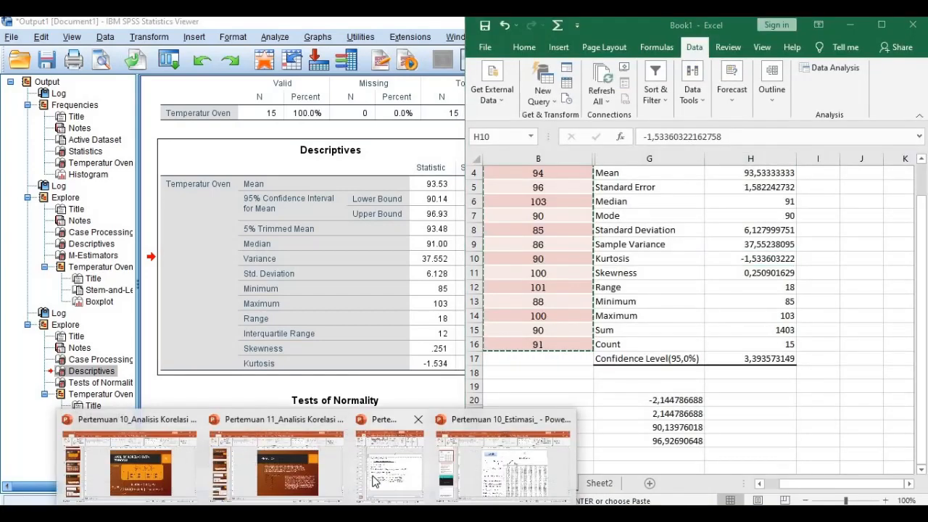
{"action": "left_click", "coordinate": [375, 478]}
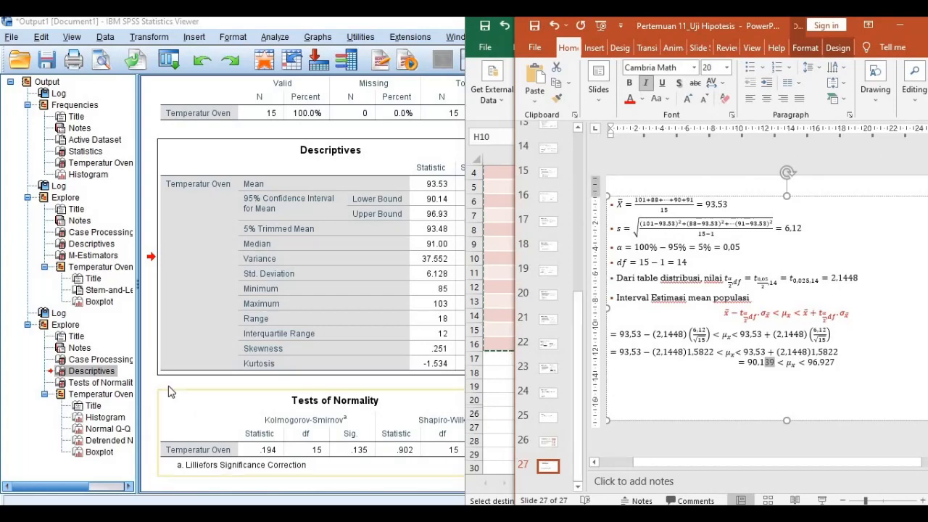
Return to the SPSS output and examine the Tests of Normality table and the Temperatur Oven histogram
{"action": "left_click", "coordinate": [308, 417]}
{"action": "left_click", "coordinate": [305, 417]}
{"action": "scroll", "coordinate": [367, 386], "scroll_direction": "down", "scroll_amount": 1}
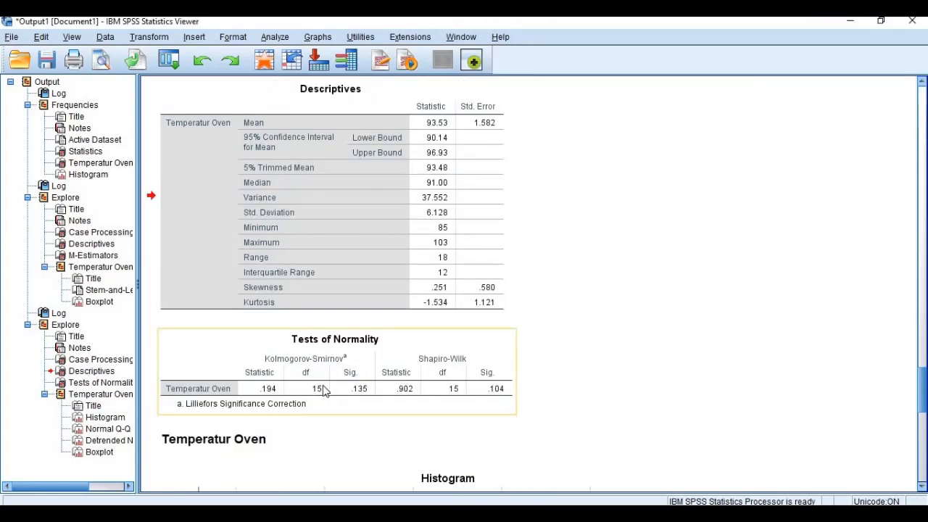
{"action": "scroll", "coordinate": [445, 263], "scroll_direction": "down", "scroll_amount": 3}
{"action": "scroll", "coordinate": [395, 289], "scroll_direction": "up", "scroll_amount": 2}
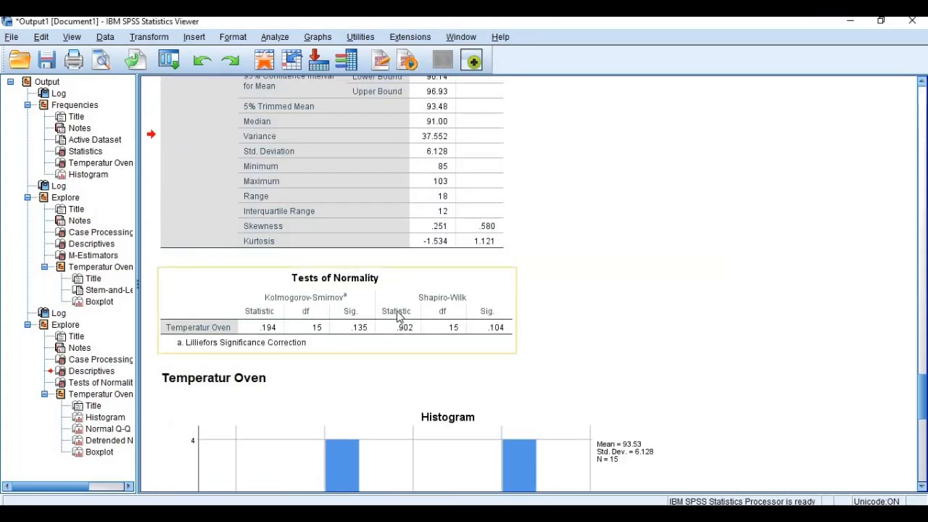
{"action": "scroll", "coordinate": [396, 315], "scroll_direction": "down", "scroll_amount": 4}
{"action": "left_click", "coordinate": [396, 315]}
{"action": "scroll", "coordinate": [398, 316], "scroll_direction": "up", "scroll_amount": 3}
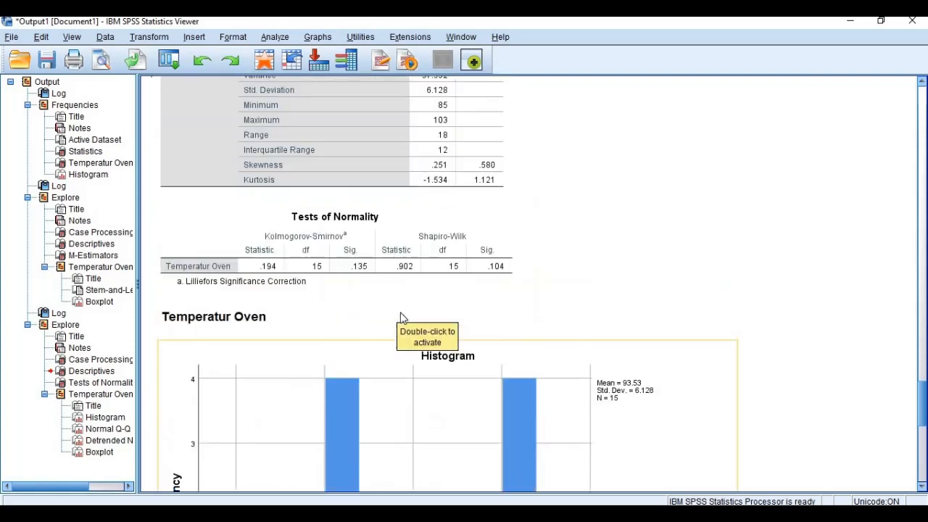
Examine the Temperatur Oven histogram, Q-Q plots and boxplot in the SPSS output, and return to the Explore Descriptives table
{"action": "scroll", "coordinate": [402, 318], "scroll_direction": "down", "scroll_amount": 3}
{"action": "scroll", "coordinate": [402, 319], "scroll_direction": "down", "scroll_amount": 1}
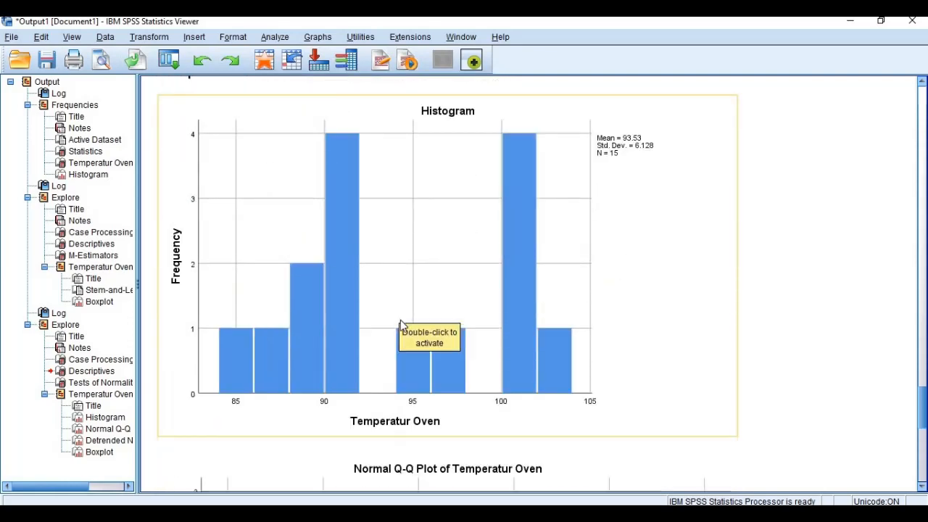
{"action": "scroll", "coordinate": [400, 322], "scroll_direction": "down", "scroll_amount": 6}
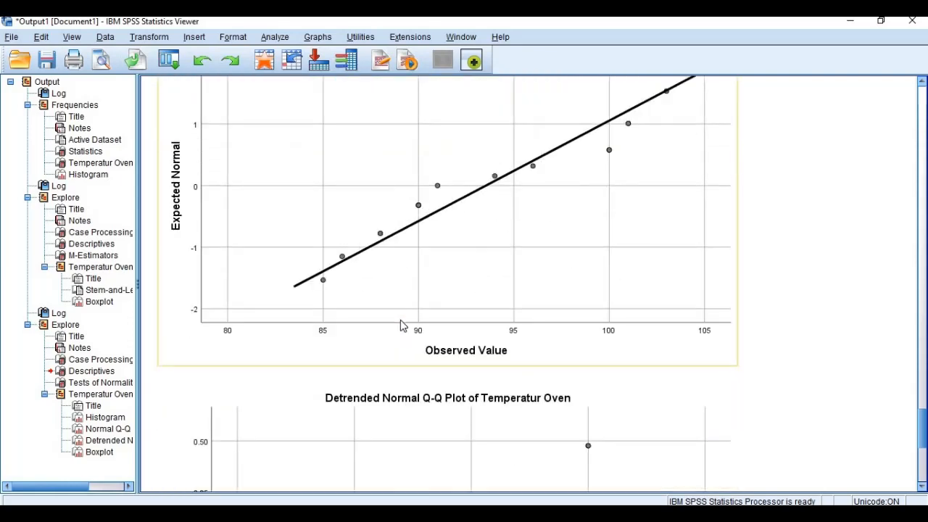
{"action": "scroll", "coordinate": [403, 325], "scroll_direction": "down", "scroll_amount": 10}
{"action": "scroll", "coordinate": [403, 325], "scroll_direction": "up", "scroll_amount": 4}
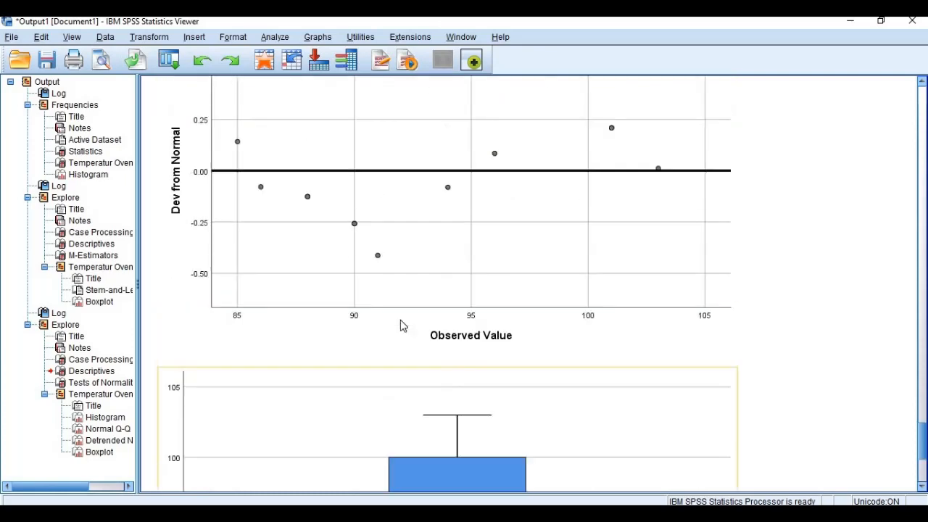
{"action": "scroll", "coordinate": [402, 325], "scroll_direction": "up", "scroll_amount": 12}
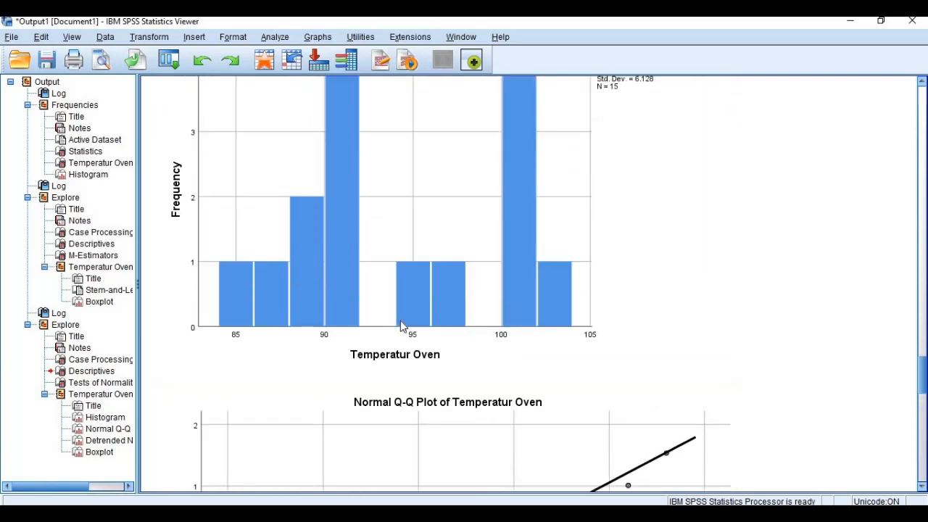
{"action": "scroll", "coordinate": [401, 322], "scroll_direction": "up", "scroll_amount": 7}
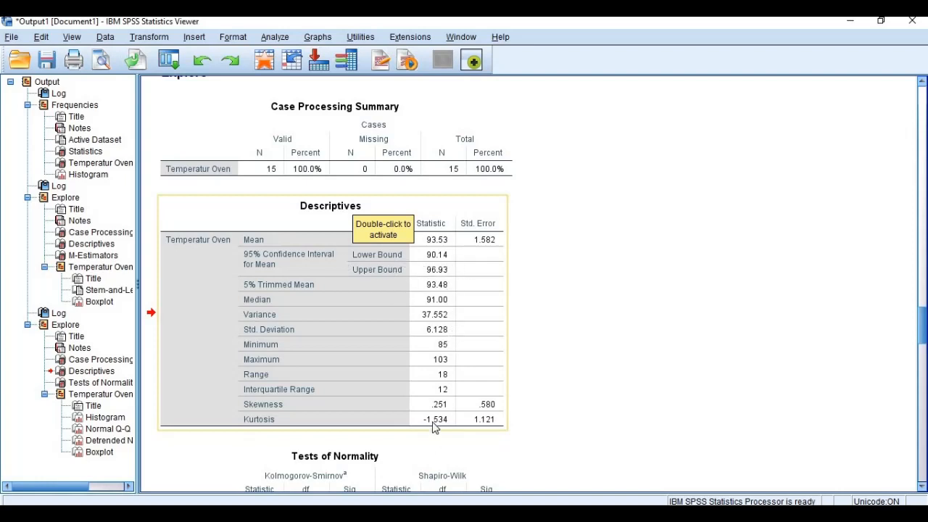
Switch to the Book1 workbook in Excel and compare its Temperatur statistics and interval bounds with the SPSS Descriptives table
{"action": "mouse_move", "coordinate": [383, 515]}
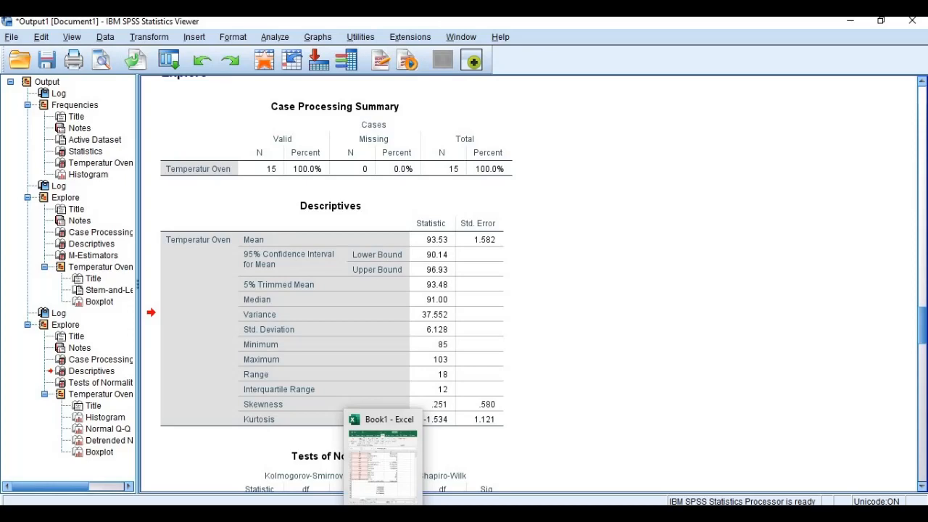
{"action": "left_click", "coordinate": [383, 516]}
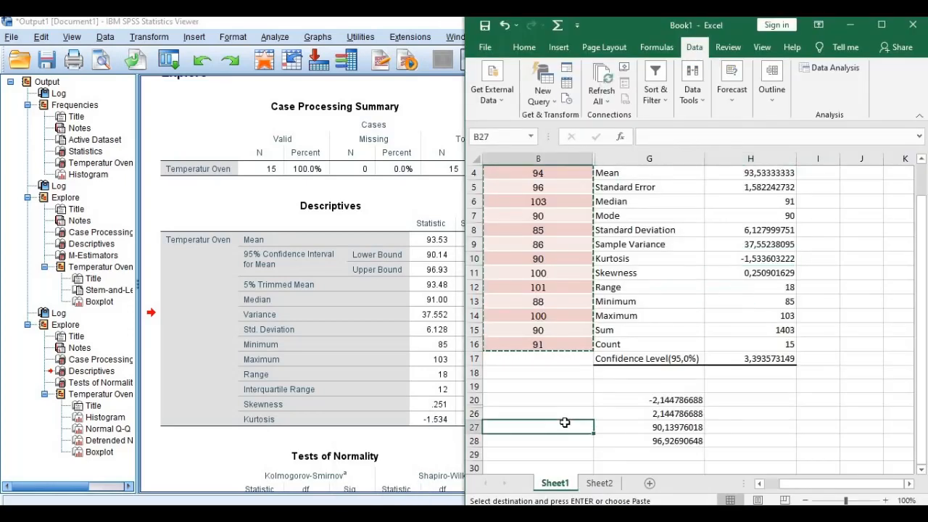
{"action": "scroll", "coordinate": [563, 421], "scroll_direction": "up", "scroll_amount": 1}
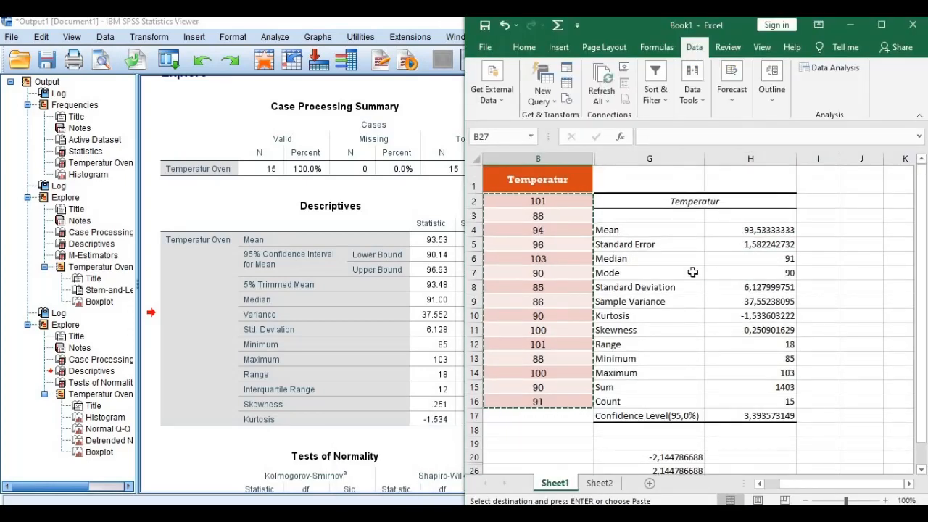
{"action": "scroll", "coordinate": [655, 272], "scroll_direction": "down", "scroll_amount": 4}
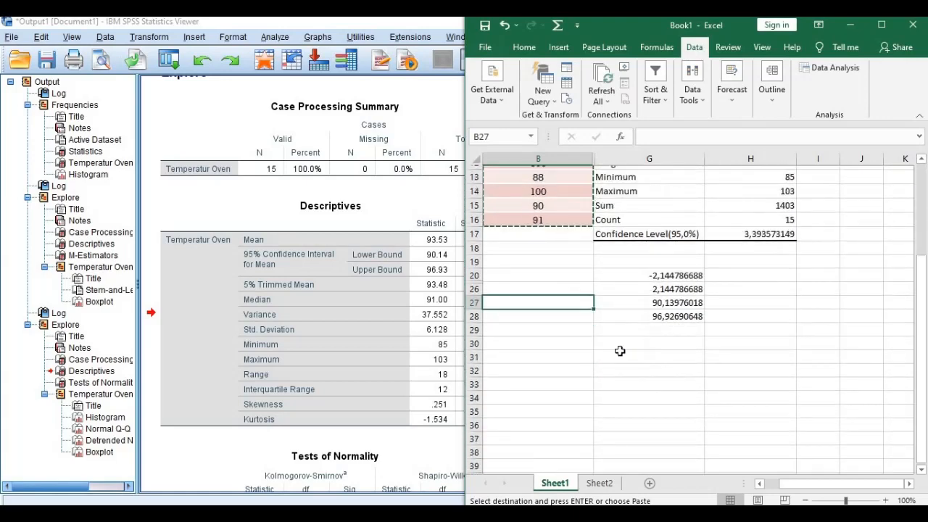
{"action": "left_click", "coordinate": [525, 340]}
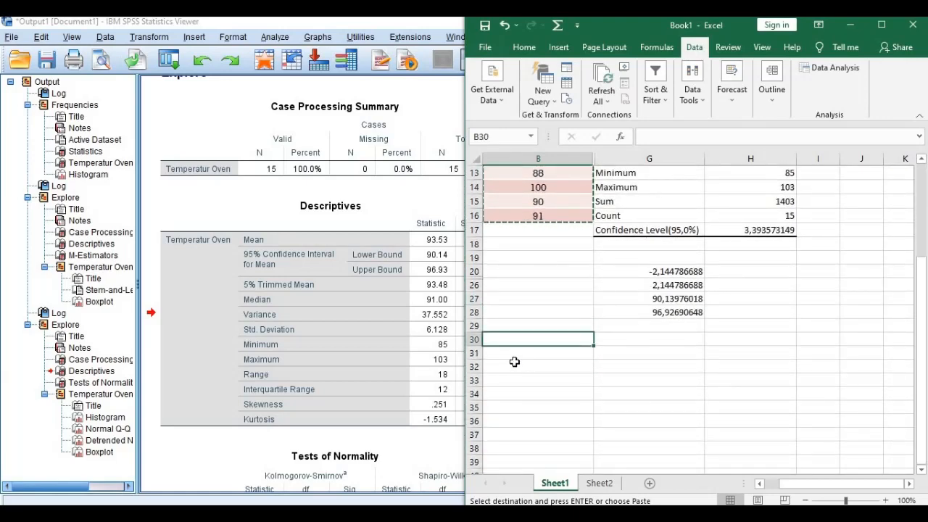
{"action": "left_click", "coordinate": [514, 378]}
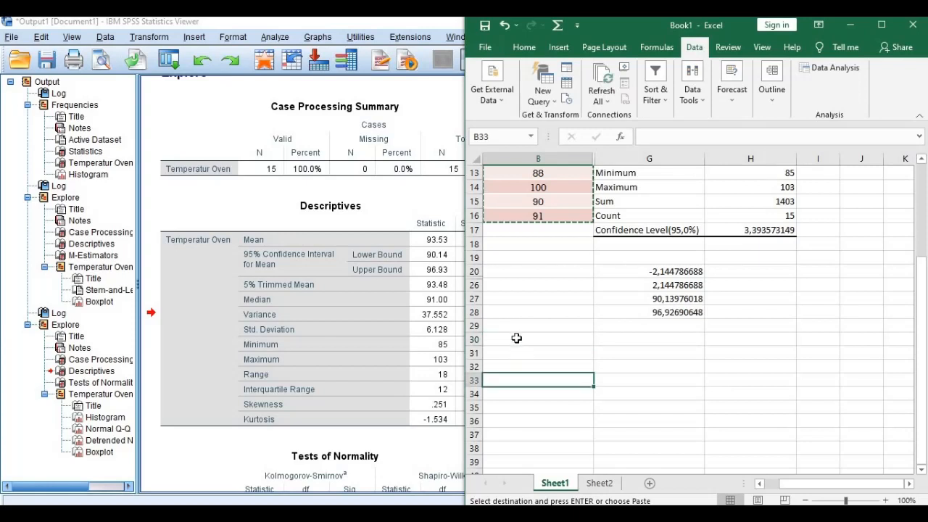
{"action": "left_click", "coordinate": [516, 352]}
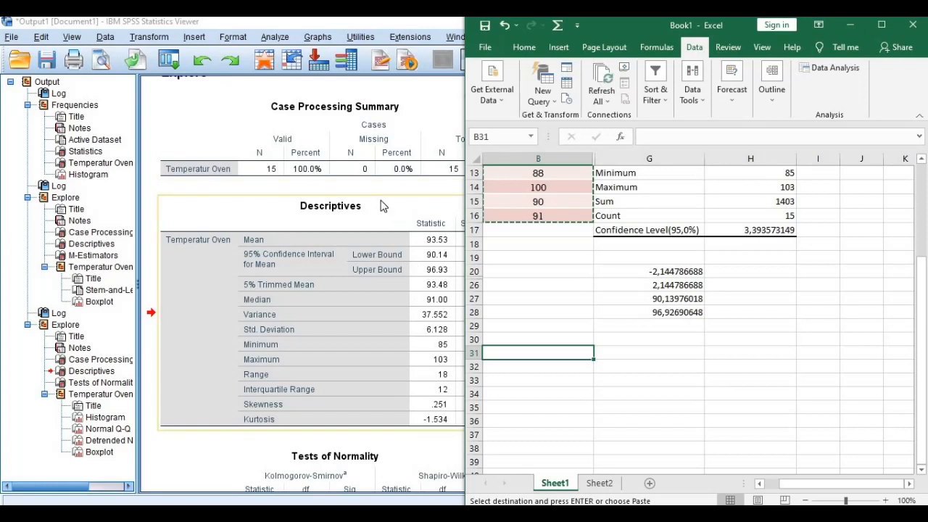
{"action": "scroll", "coordinate": [542, 392], "scroll_direction": "up", "scroll_amount": 1}
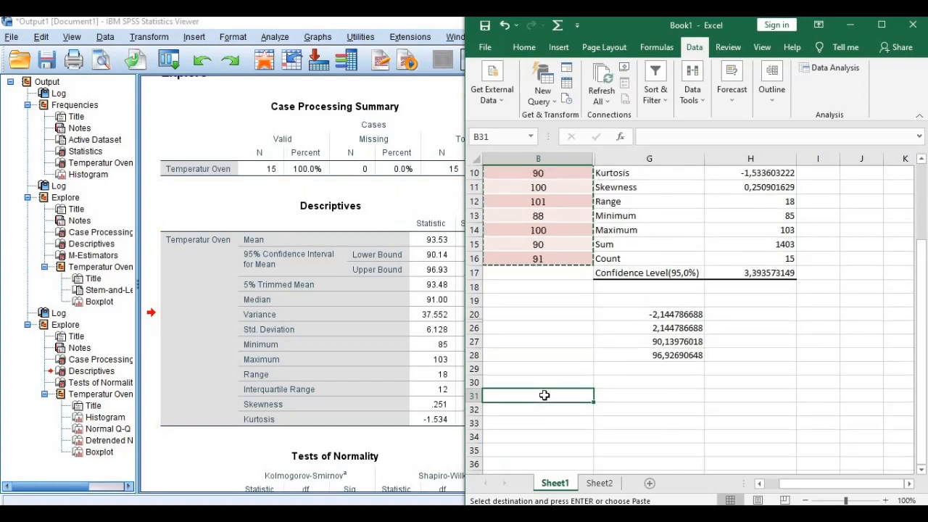
{"action": "scroll", "coordinate": [516, 353], "scroll_direction": "down", "scroll_amount": 1}
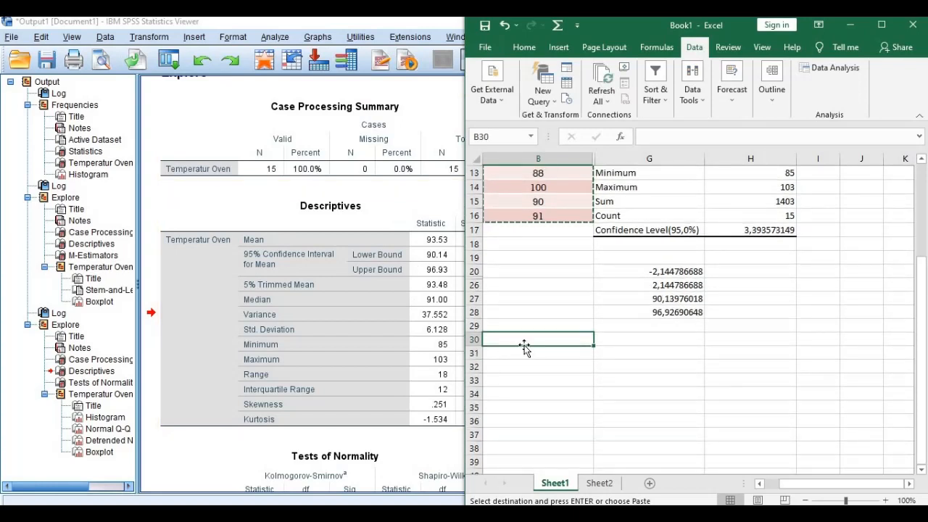
{"action": "left_click", "coordinate": [525, 341]}
{"action": "left_click", "coordinate": [527, 365]}
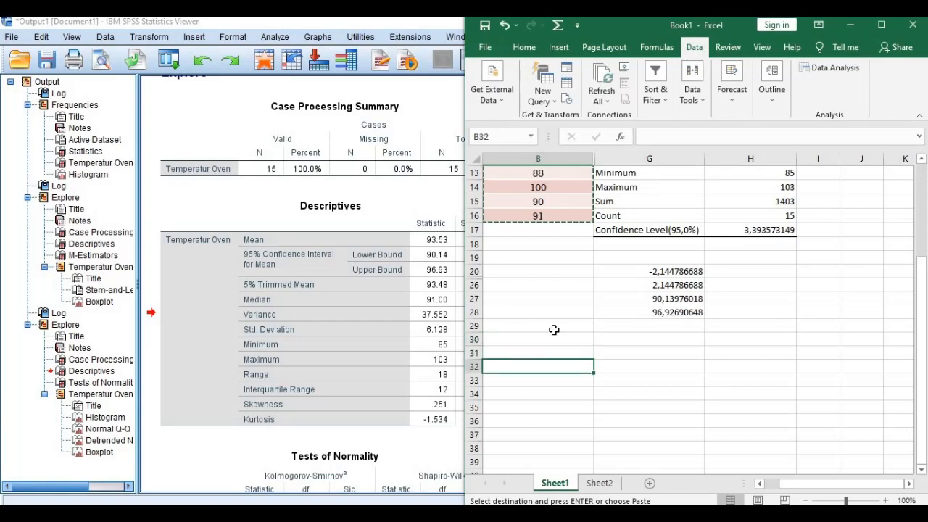
{"action": "scroll", "coordinate": [549, 339], "scroll_direction": "up", "scroll_amount": 4}
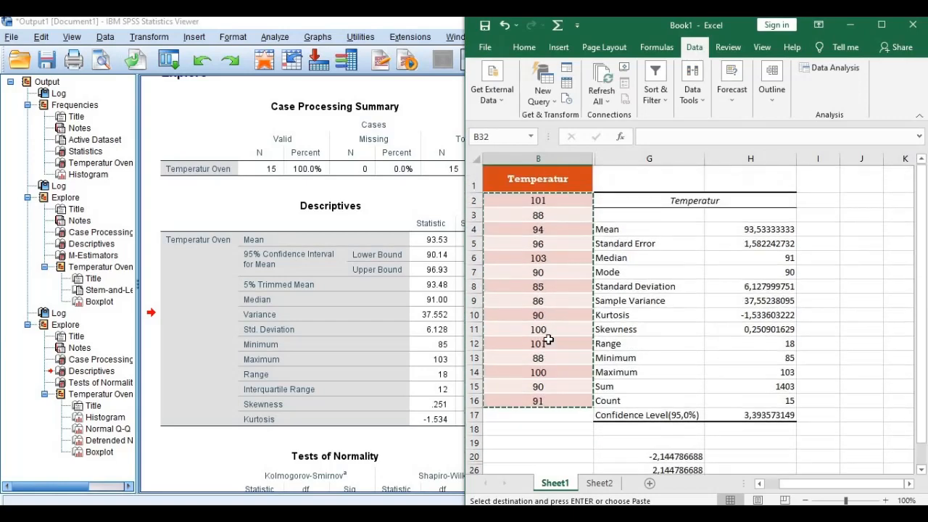
{"action": "scroll", "coordinate": [549, 340], "scroll_direction": "down", "scroll_amount": 3}
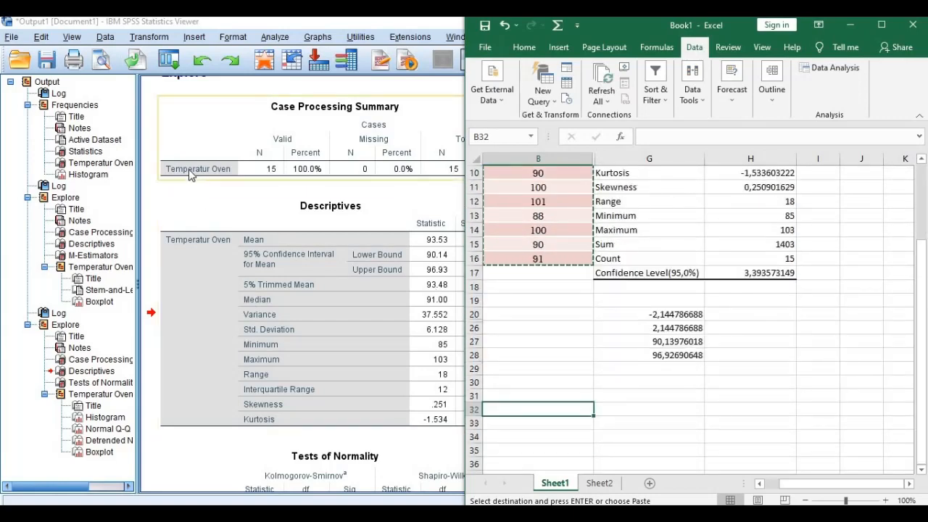
Copy the latest Explore Descriptives table from the SPSS output and return to Sheet1 of the Excel workbook
{"action": "scroll", "coordinate": [287, 270], "scroll_direction": "up", "scroll_amount": 2}
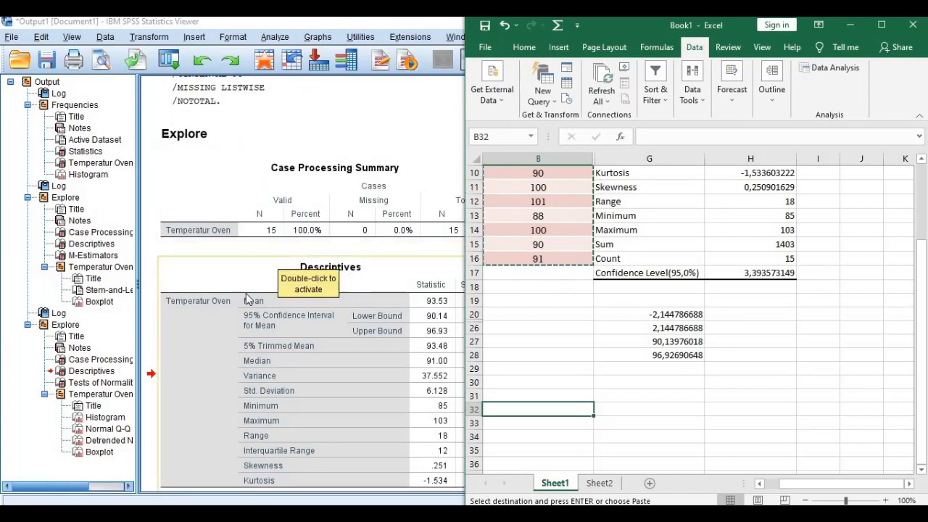
{"action": "left_click", "coordinate": [250, 266]}
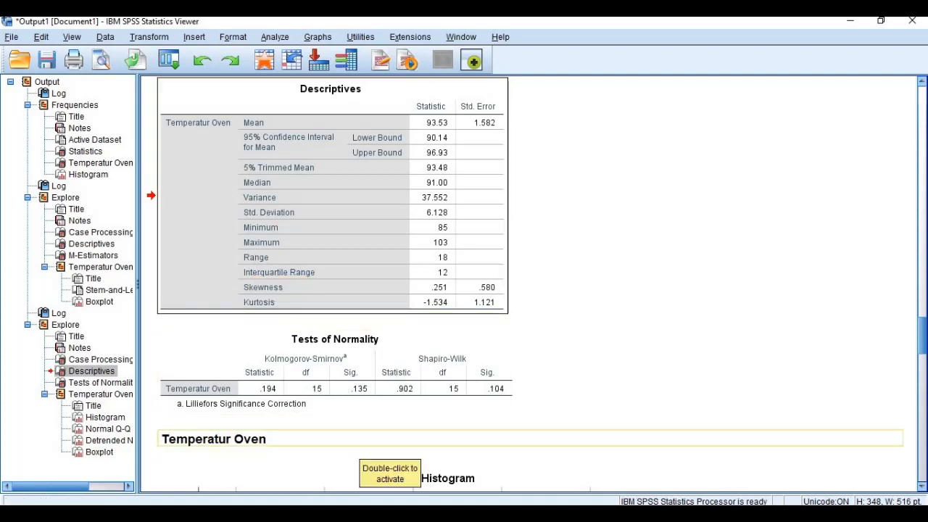
{"action": "key", "text": "alt+Tab"}
{"action": "left_click", "coordinate": [513, 382]}
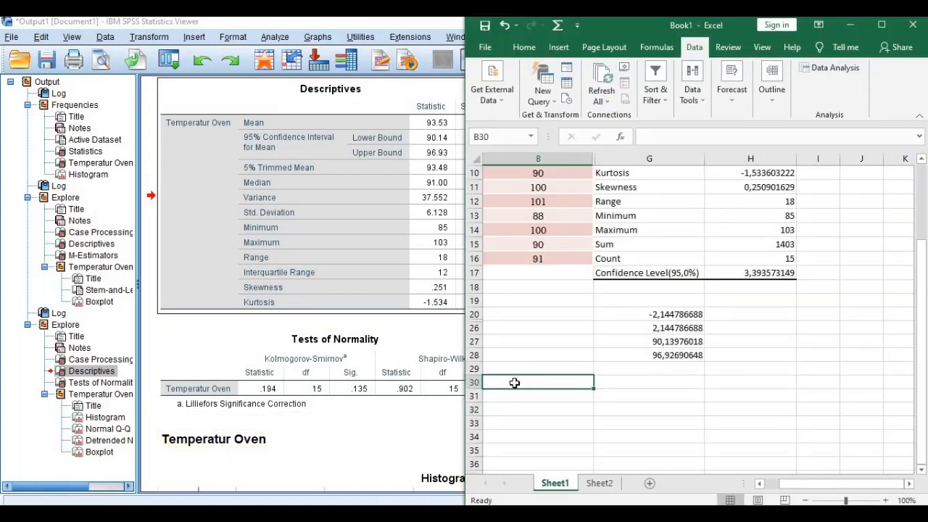
{"action": "right_click", "coordinate": [233, 142]}
{"action": "left_click", "coordinate": [250, 168]}
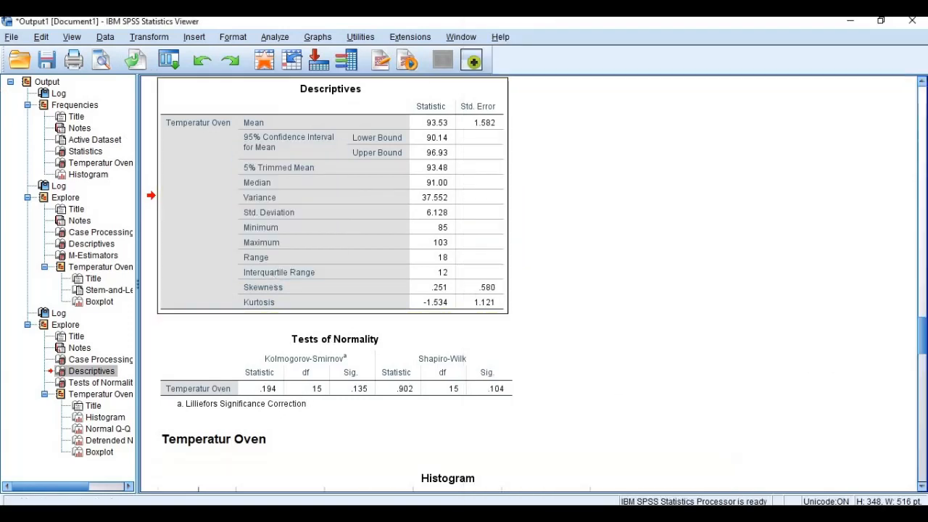
{"action": "key", "text": "alt+Tab"}
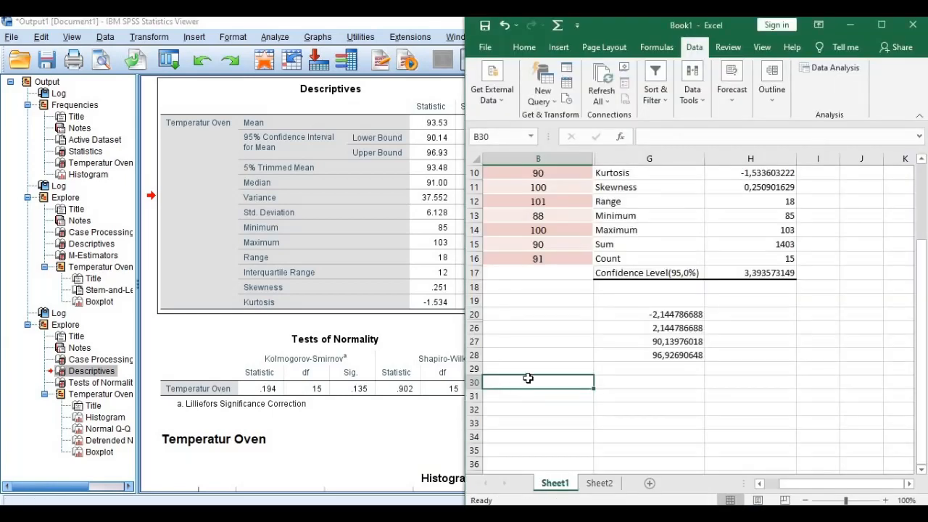
Try pasting the copied Descriptives table at cell B30 of Sheet1, undoing each attempt
{"action": "right_click", "coordinate": [529, 383]}
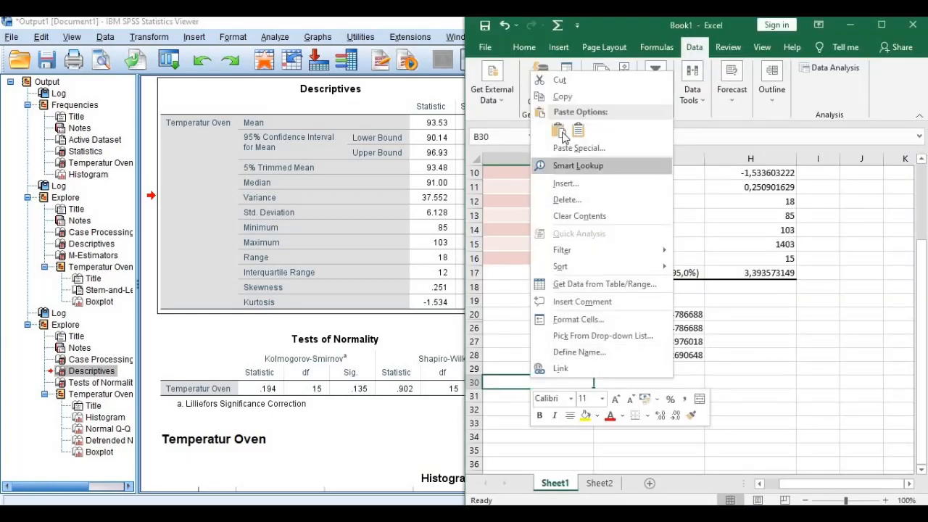
{"action": "left_click", "coordinate": [558, 129]}
{"action": "scroll", "coordinate": [563, 382], "scroll_direction": "down", "scroll_amount": 5}
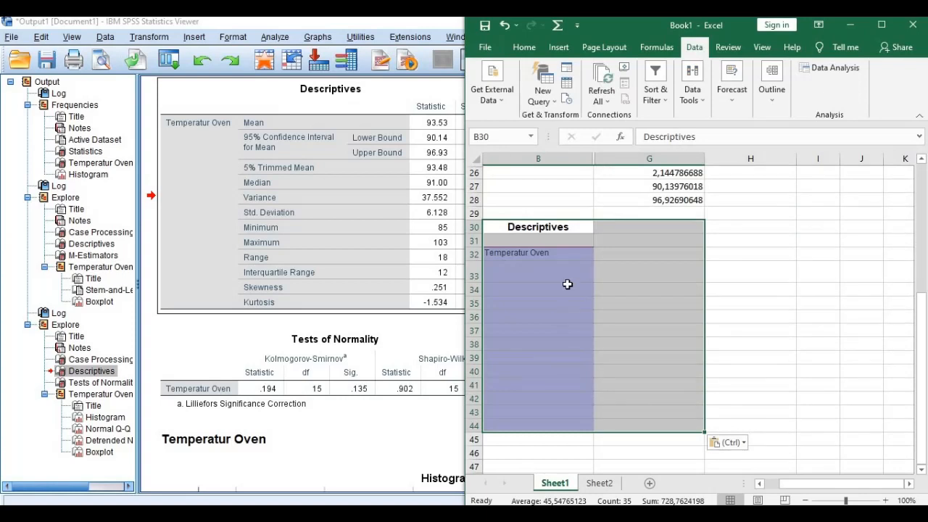
{"action": "key", "text": "ctrl+z"}
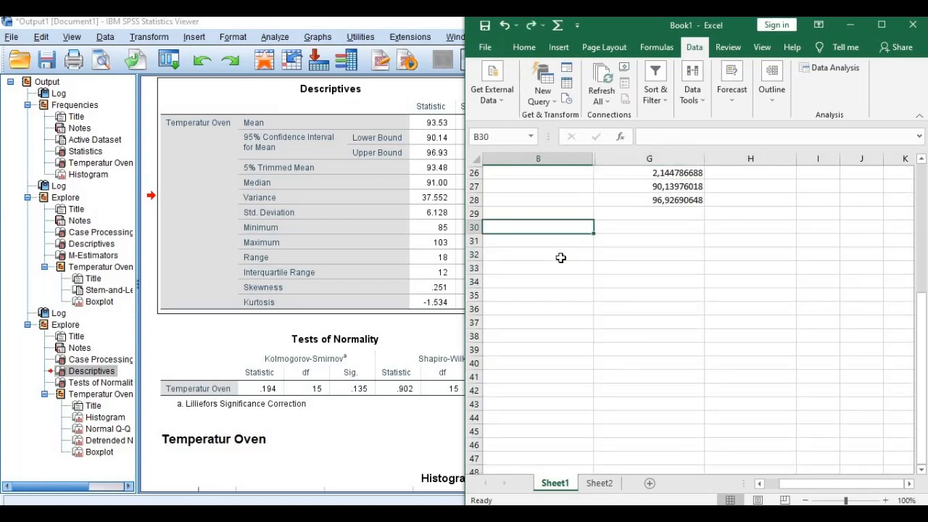
{"action": "key", "text": "ctrl+v"}
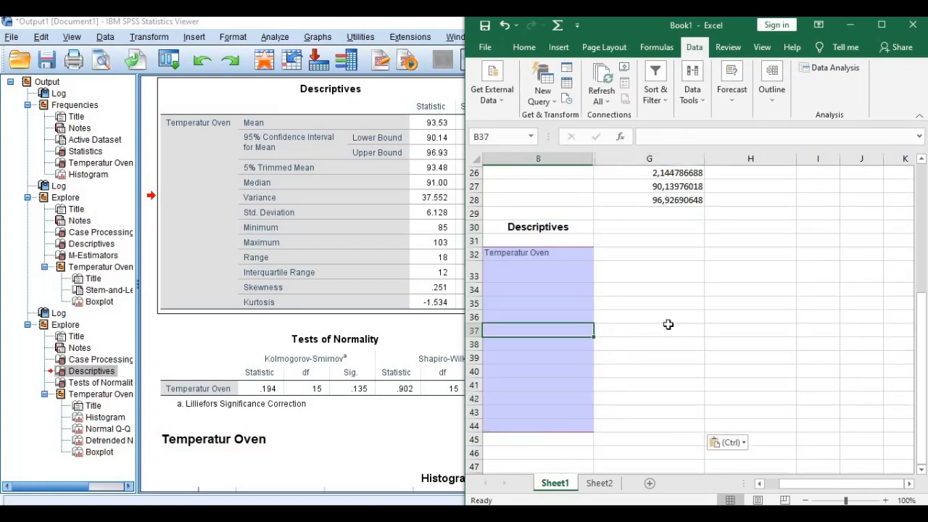
{"action": "left_click", "coordinate": [667, 324]}
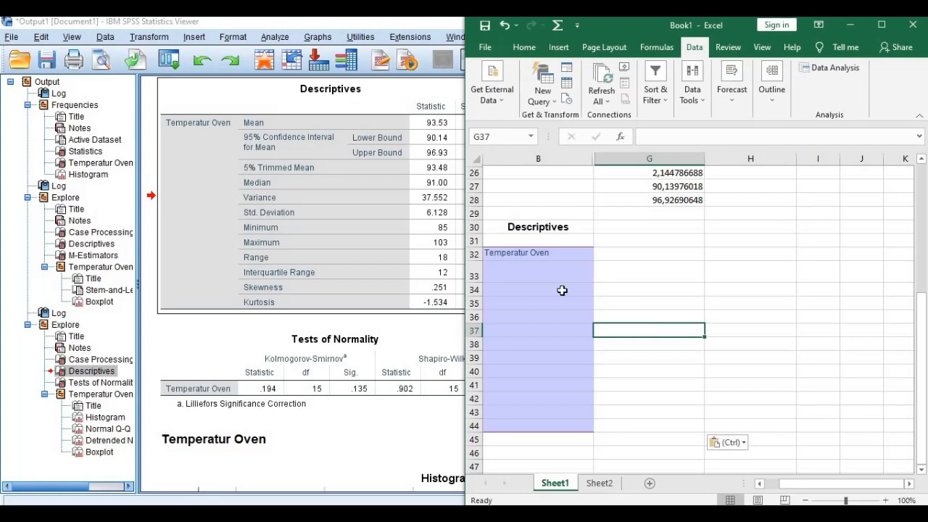
{"action": "key", "text": "ctrl+z"}
{"action": "scroll", "coordinate": [753, 348], "scroll_direction": "up", "scroll_amount": 8}
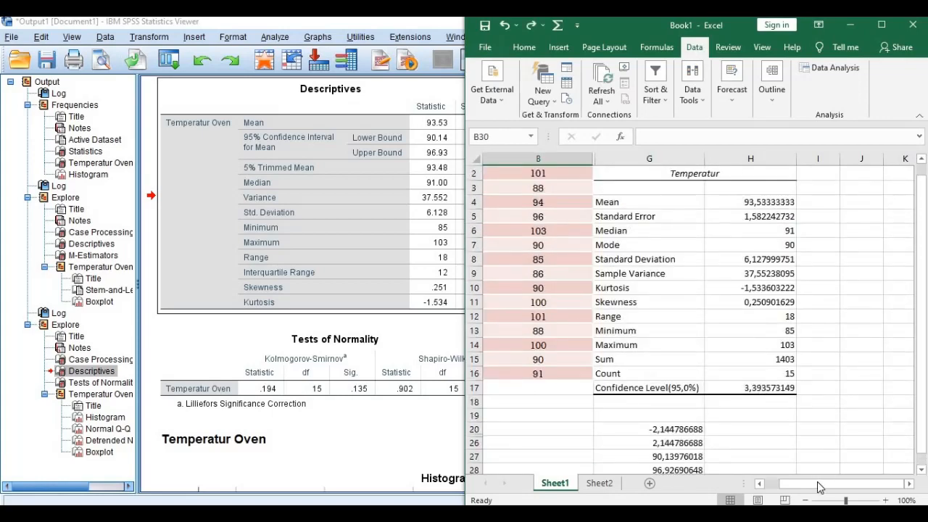
Paste the SPSS Descriptives table at cell J5 and maximize the workbook window to review it beside the Excel statistics
{"action": "left_click", "coordinate": [853, 212]}
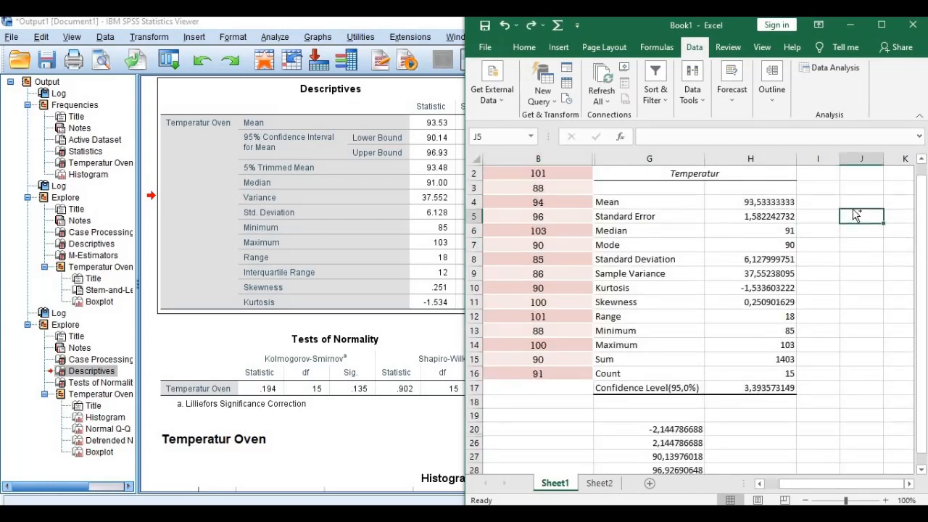
{"action": "key", "text": "ctrl+v"}
{"action": "left_click", "coordinate": [879, 25]}
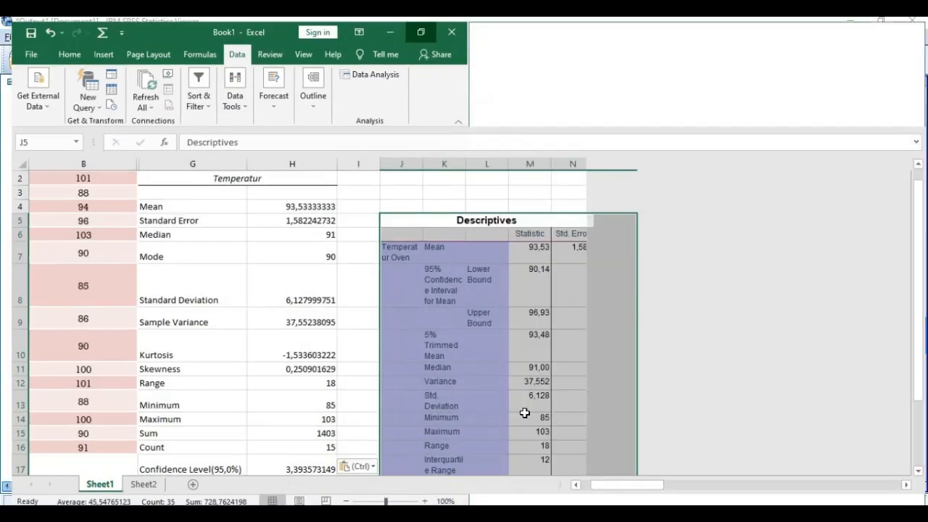
{"action": "left_click", "coordinate": [622, 292]}
{"action": "scroll", "coordinate": [507, 304], "scroll_direction": "down", "scroll_amount": 2}
{"action": "scroll", "coordinate": [420, 263], "scroll_direction": "up", "scroll_amount": 2}
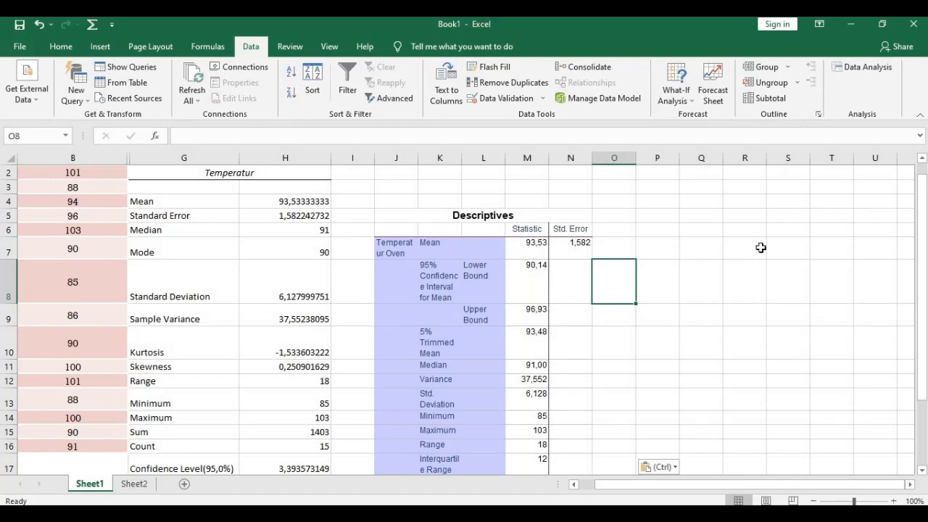
{"action": "scroll", "coordinate": [564, 303], "scroll_direction": "down", "scroll_amount": 2}
{"action": "scroll", "coordinate": [563, 303], "scroll_direction": "up", "scroll_amount": 2}
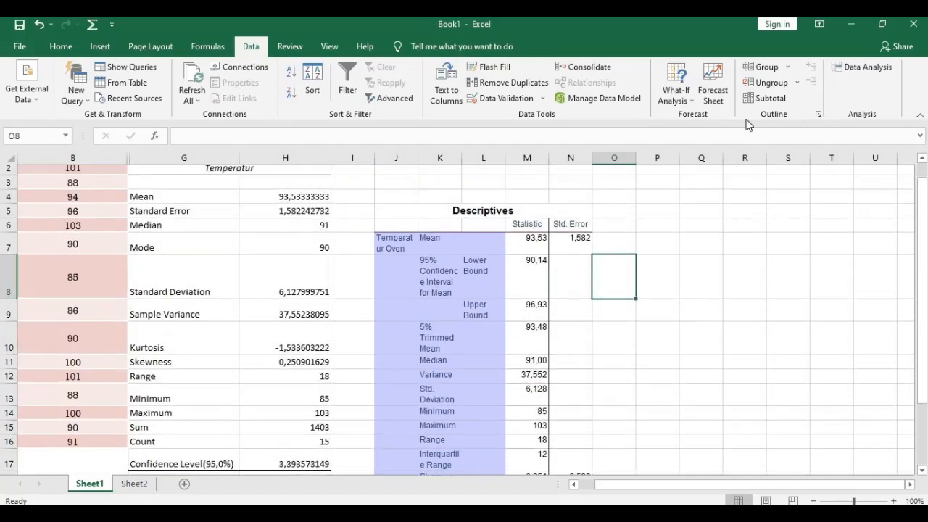
Restore the Excel window to its smaller size and return to the Temperatur Oven histogram in the SPSS output
{"action": "left_click", "coordinate": [882, 24]}
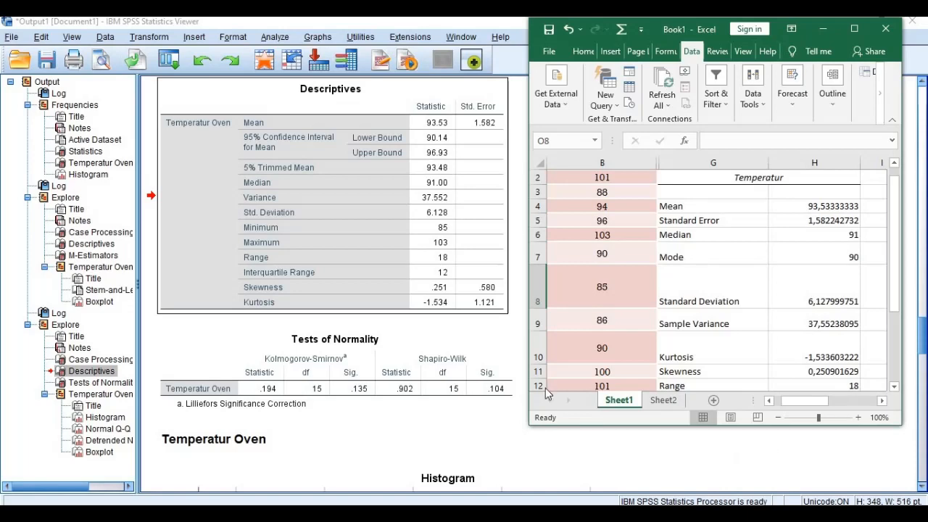
{"action": "key", "text": "alt+Tab"}
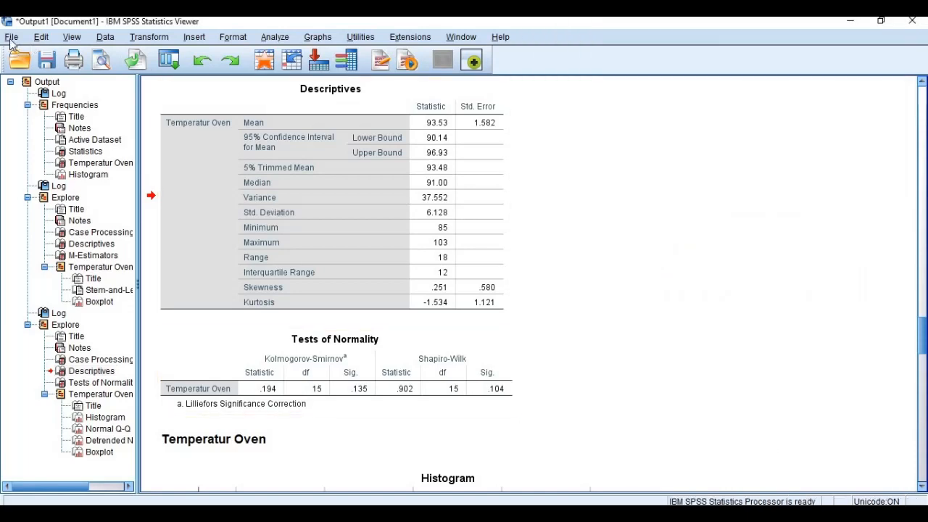
{"action": "scroll", "coordinate": [463, 360], "scroll_direction": "down", "scroll_amount": 5}
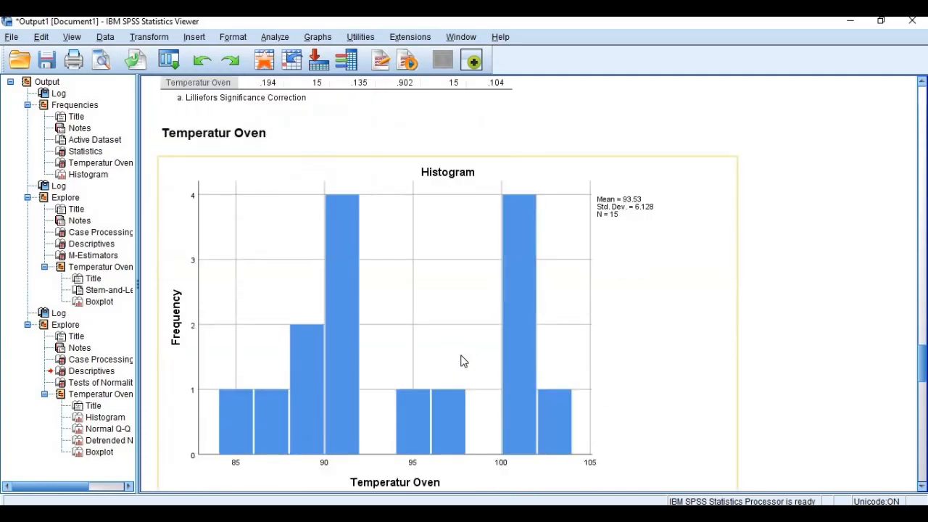
Save the SPSS output as Output Estimasi Interval in the PRAKTIKUM SPSS folder
{"action": "scroll", "coordinate": [460, 359], "scroll_direction": "down", "scroll_amount": 20}
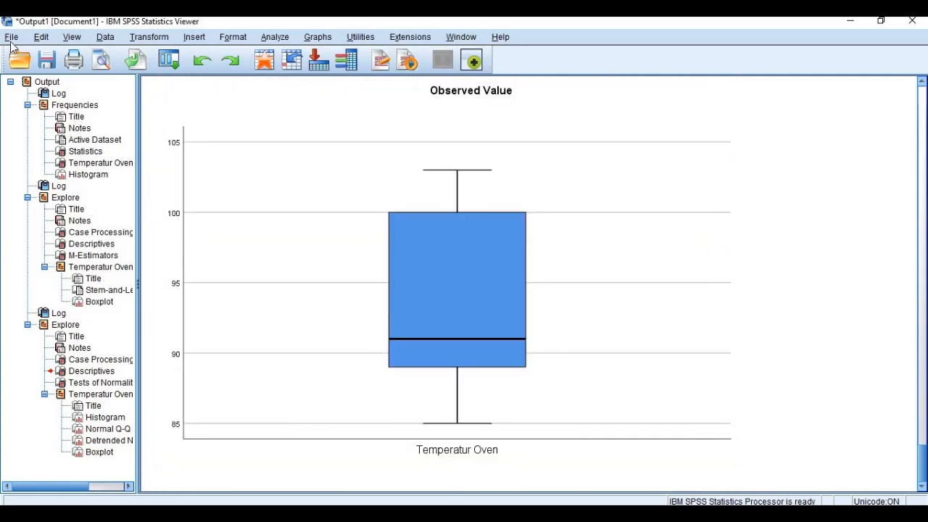
{"action": "left_click", "coordinate": [11, 38]}
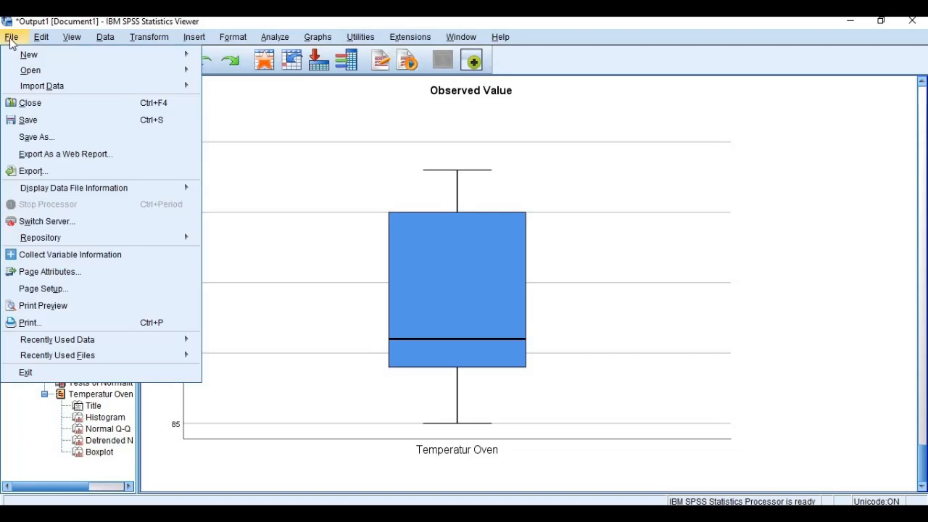
{"action": "left_click", "coordinate": [29, 120]}
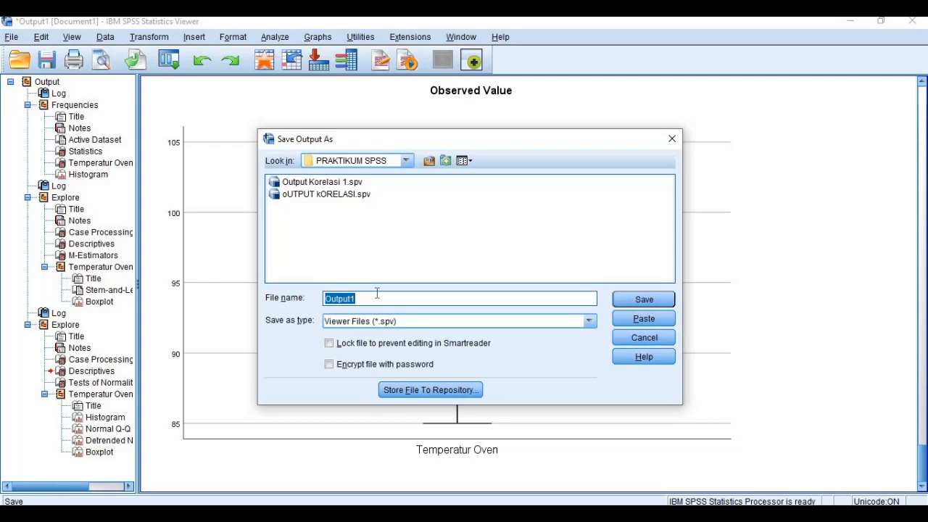
{"action": "type", "text": "Output"}
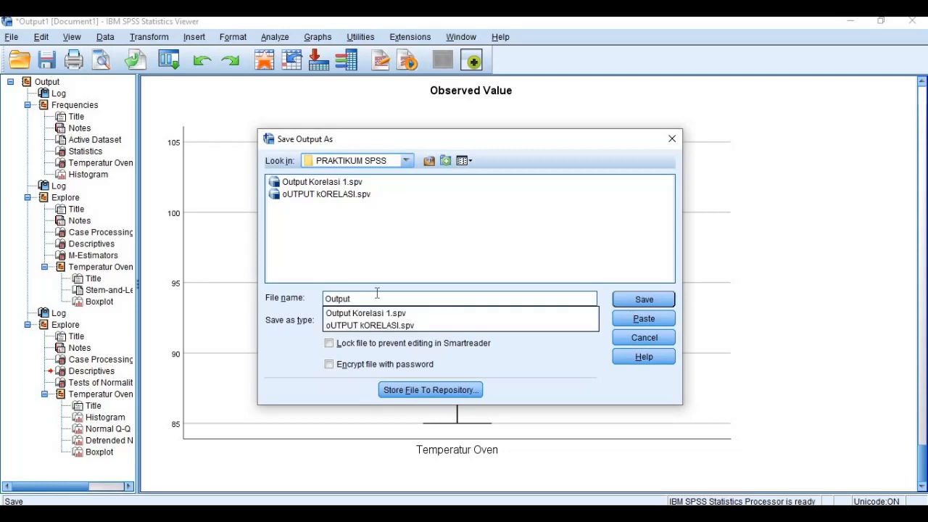
{"action": "type", "text": " Estima"}
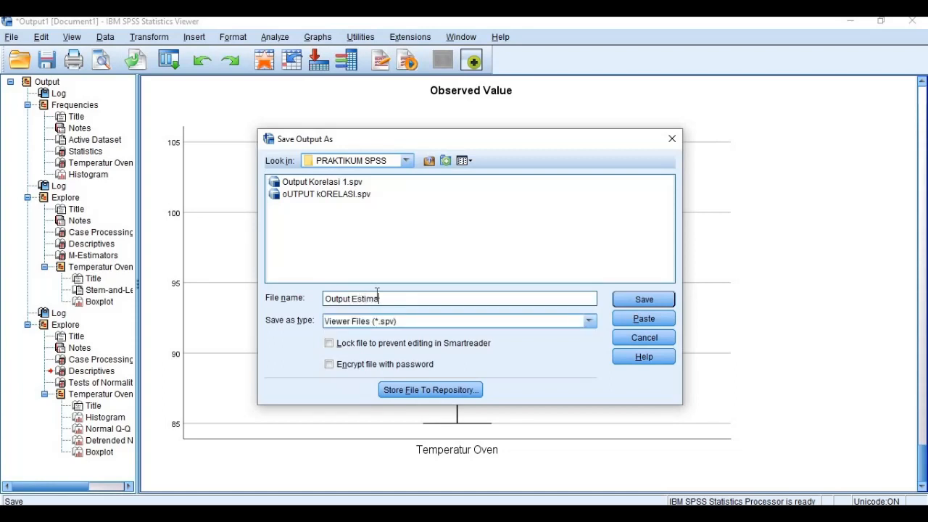
{"action": "type", "text": "si Interval"}
{"action": "left_click", "coordinate": [643, 298]}
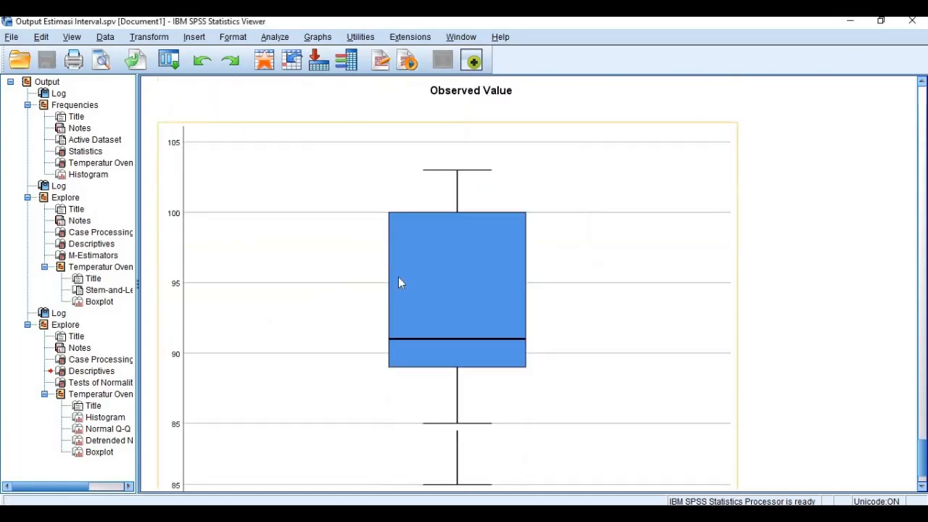
Switch to the SPSS data set with the oven temperatures and save it as Data Estimasi in the PRAKTIKUM SPSS folder
{"action": "scroll", "coordinate": [405, 245], "scroll_direction": "up", "scroll_amount": 8}
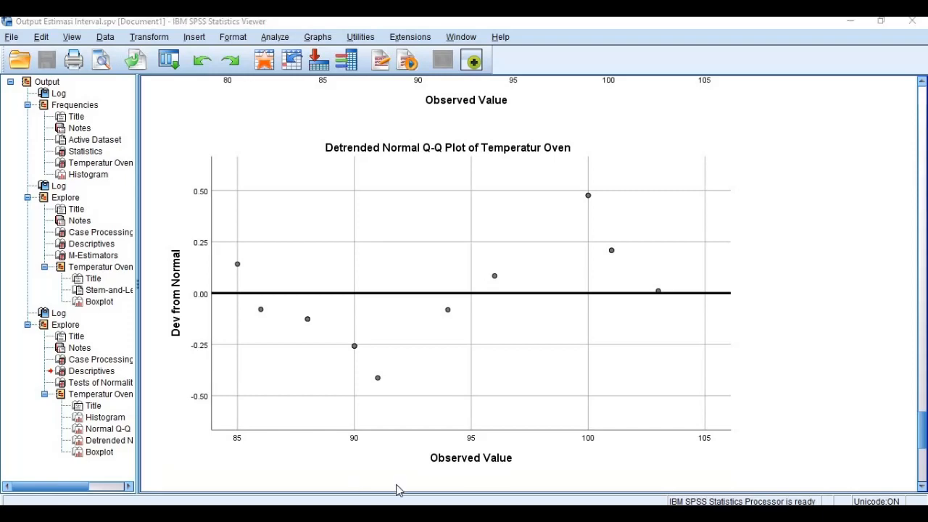
{"action": "mouse_move", "coordinate": [397, 489]}
{"action": "left_click", "coordinate": [448, 446]}
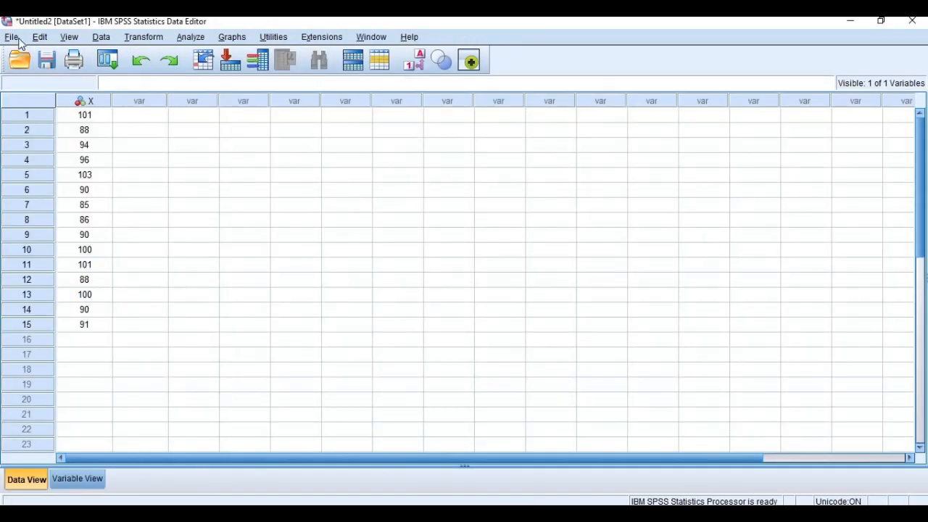
{"action": "left_click", "coordinate": [14, 38]}
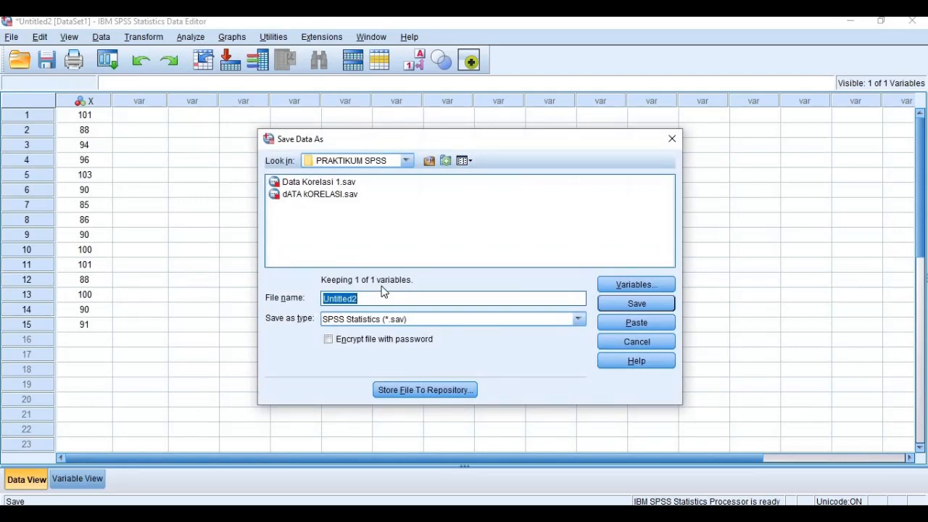
{"action": "type", "text": "Data Estimasi"}
{"action": "left_click", "coordinate": [628, 301]}
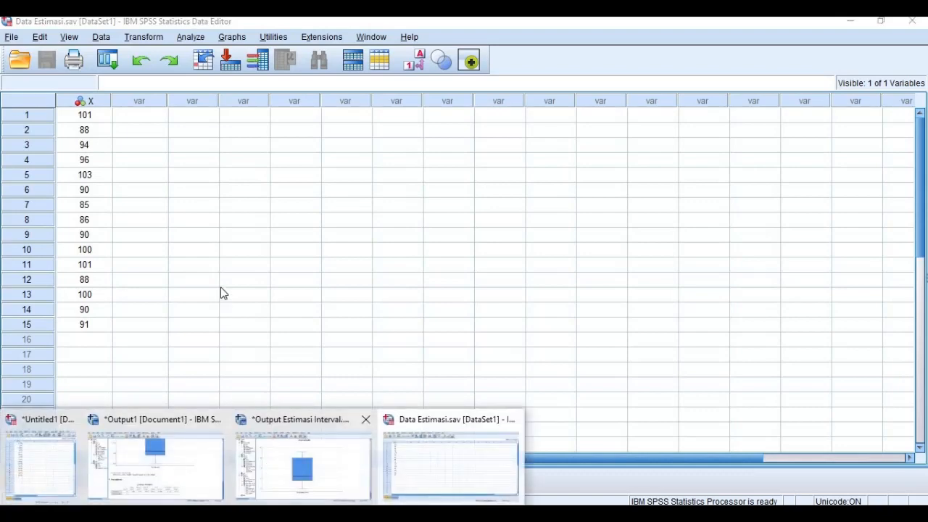
Open the Frequencies analysis in the Data Estimasi data set with Temperatur Oven as the analysed variable
{"action": "left_click", "coordinate": [234, 279]}
{"action": "left_click", "coordinate": [199, 39]}
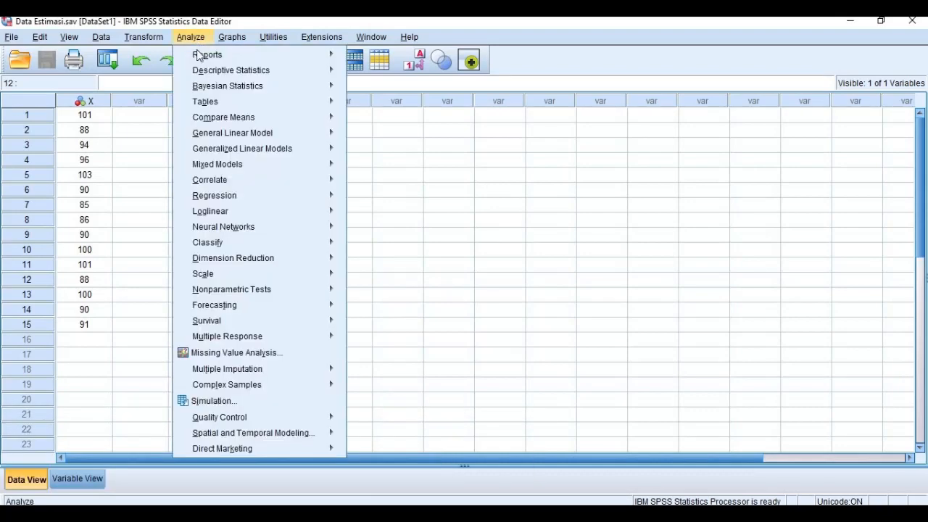
{"action": "mouse_move", "coordinate": [203, 73]}
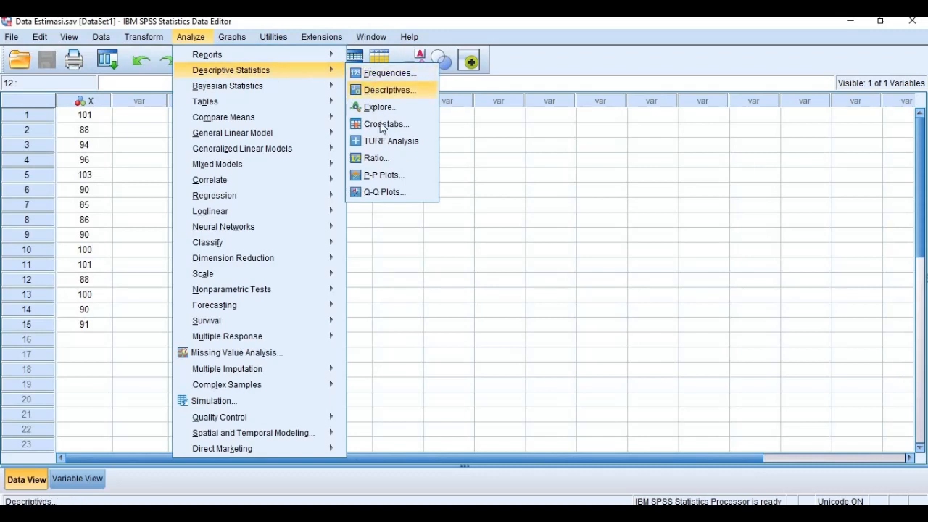
{"action": "left_click", "coordinate": [381, 73]}
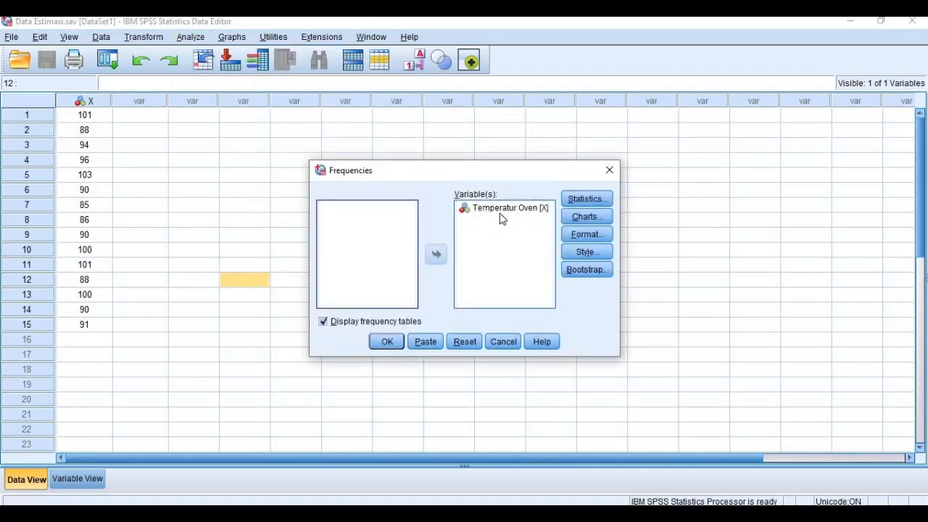
{"action": "left_click", "coordinate": [501, 208]}
{"action": "left_click", "coordinate": [433, 255]}
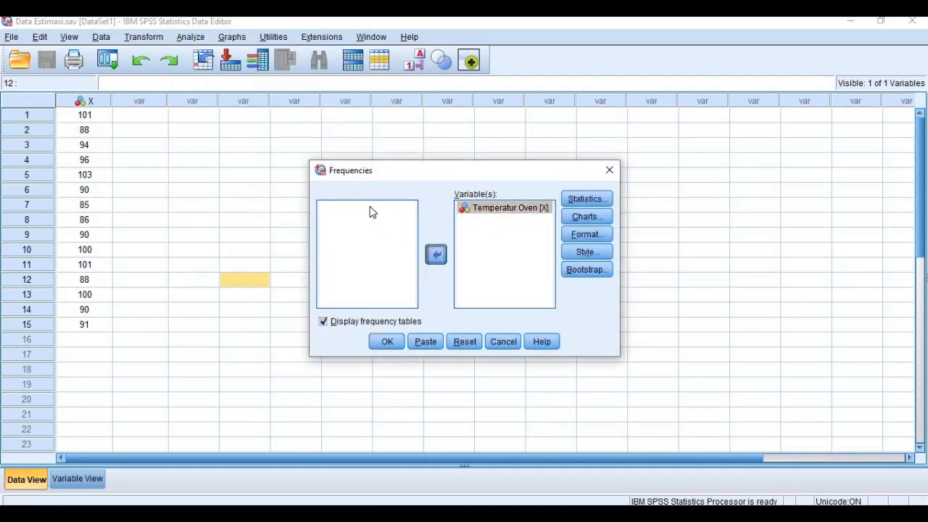
{"action": "left_click", "coordinate": [435, 255]}
Add Skewness and Kurtosis to the statistics requested for the Frequencies analysis
{"action": "left_click", "coordinate": [580, 197]}
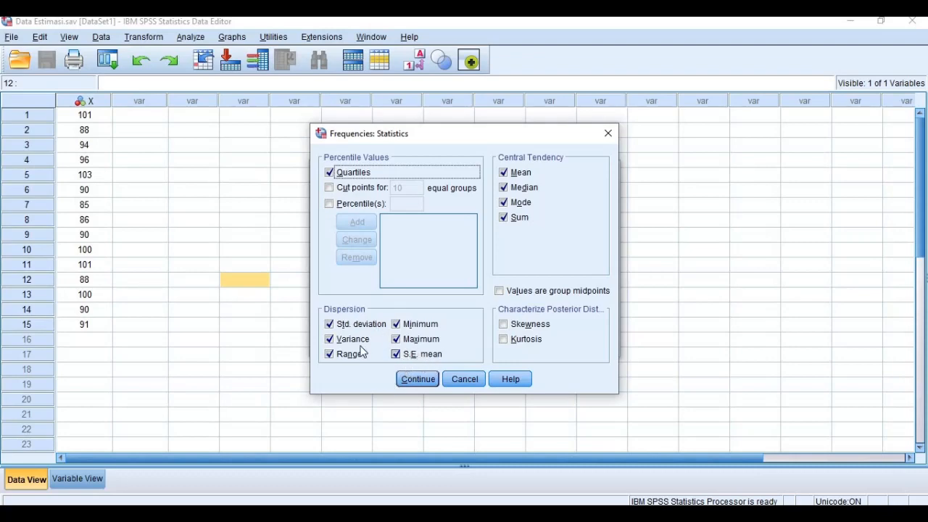
{"action": "left_click", "coordinate": [505, 324]}
{"action": "left_click", "coordinate": [503, 339]}
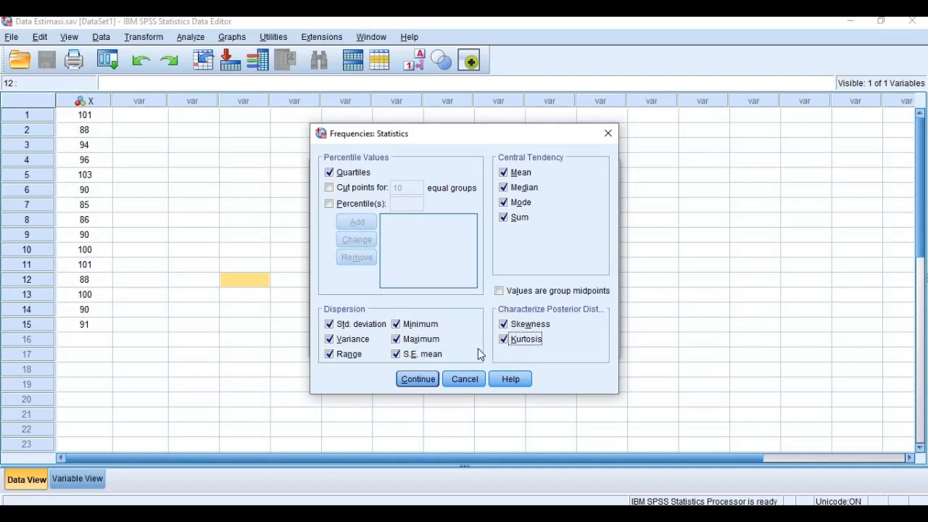
{"action": "left_click", "coordinate": [413, 379]}
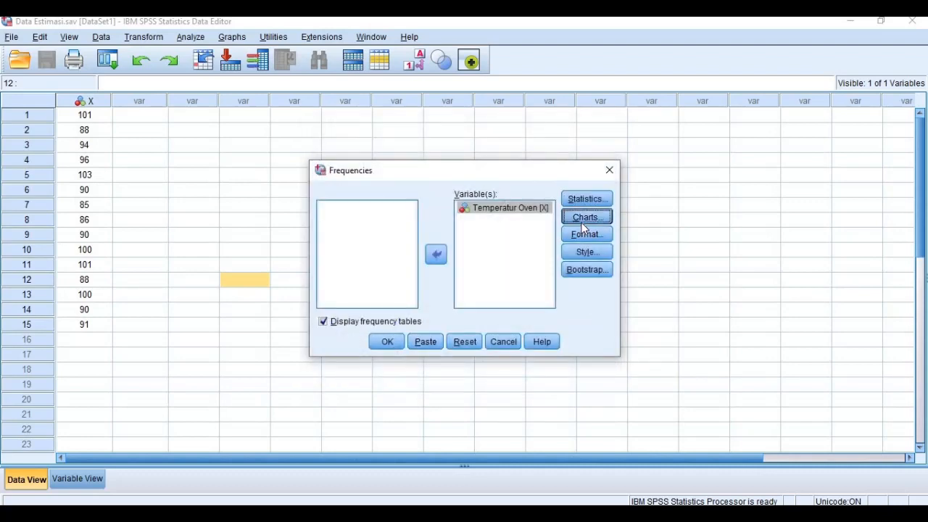
Set the Frequencies chart type to bar charts with frequencies as the chart values
{"action": "left_click", "coordinate": [583, 217]}
{"action": "left_click", "coordinate": [395, 228]}
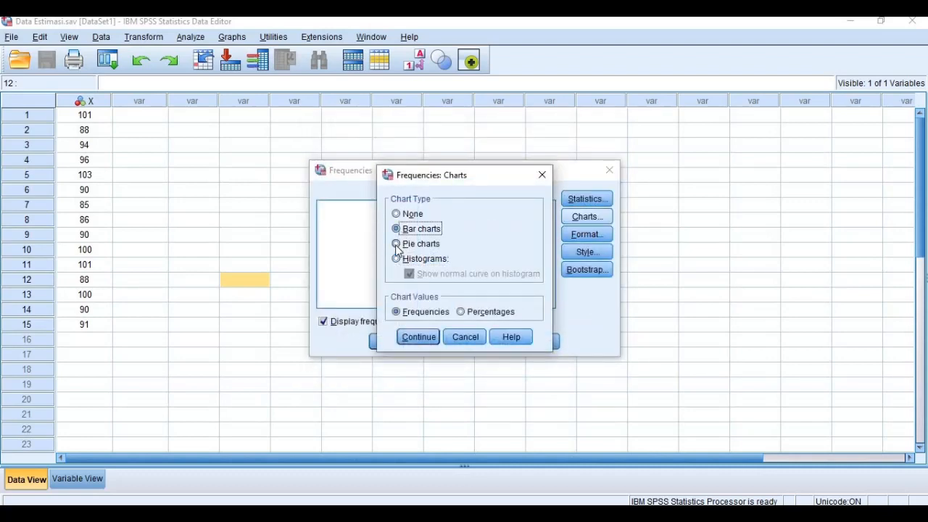
{"action": "left_click", "coordinate": [396, 244]}
{"action": "left_click", "coordinate": [395, 259]}
{"action": "left_click", "coordinate": [396, 228]}
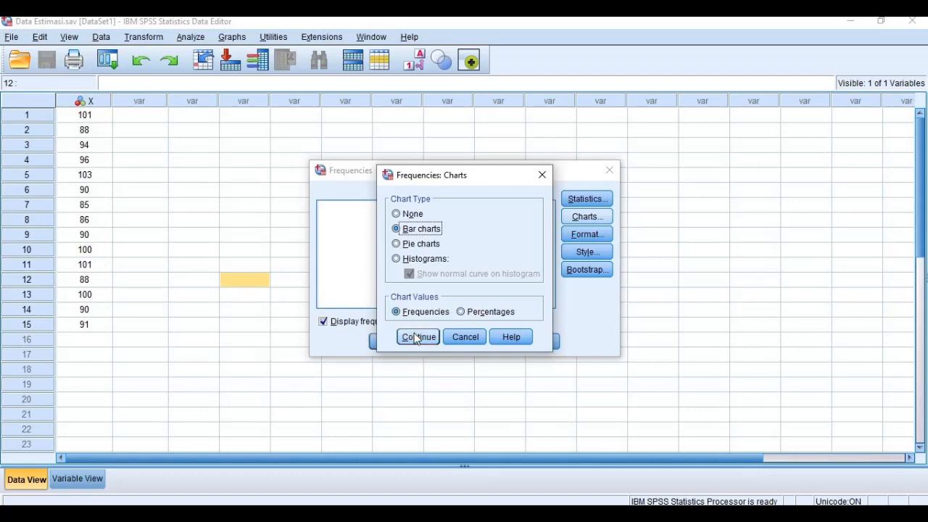
{"action": "left_click", "coordinate": [416, 336]}
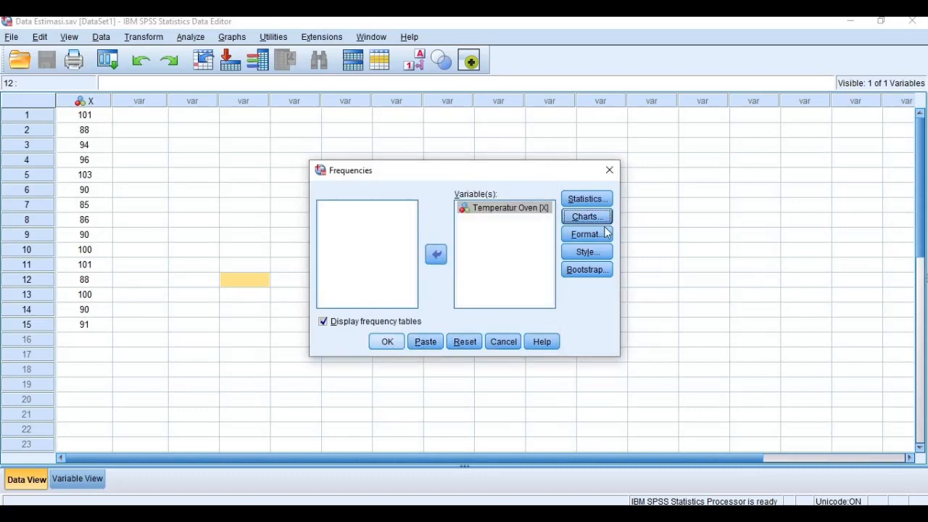
Accept the output format ordered by ascending values and run the Frequencies analysis
{"action": "left_click", "coordinate": [590, 239]}
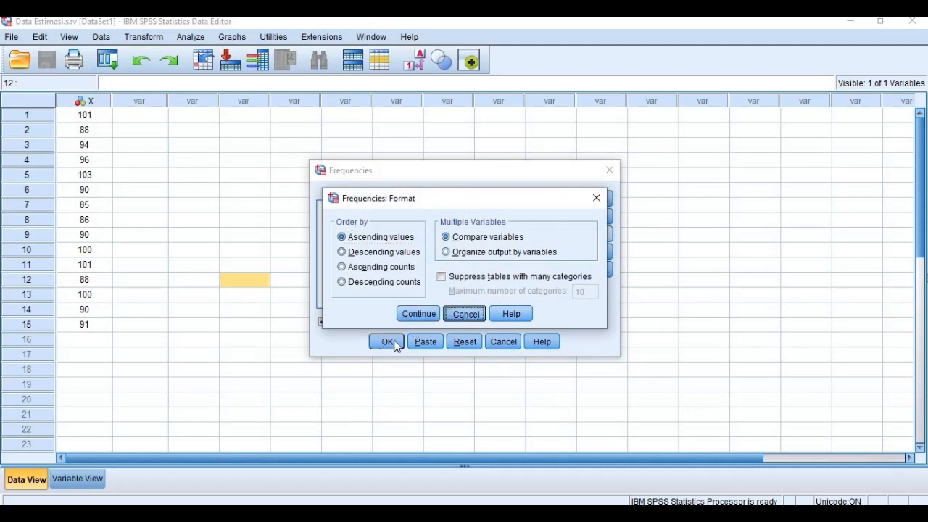
{"action": "left_click", "coordinate": [416, 313]}
{"action": "left_click", "coordinate": [386, 342]}
{"action": "left_click", "coordinate": [235, 186]}
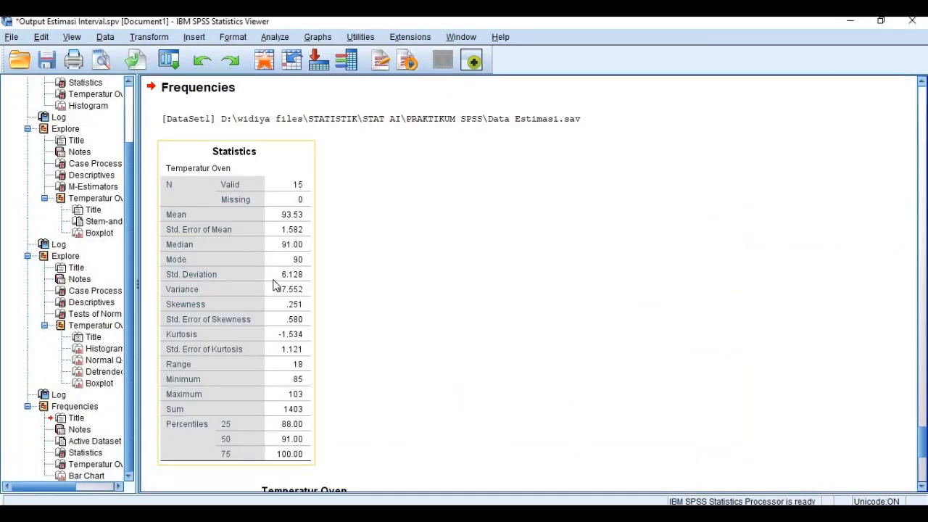
Compare the Frequencies Statistics table for Temperatur Oven with the descriptive statistics on Sheet1 of the Excel workbook
{"action": "scroll", "coordinate": [276, 284], "scroll_direction": "down", "scroll_amount": 2}
{"action": "scroll", "coordinate": [278, 281], "scroll_direction": "up", "scroll_amount": 2}
{"action": "key", "text": "alt+Tab"}
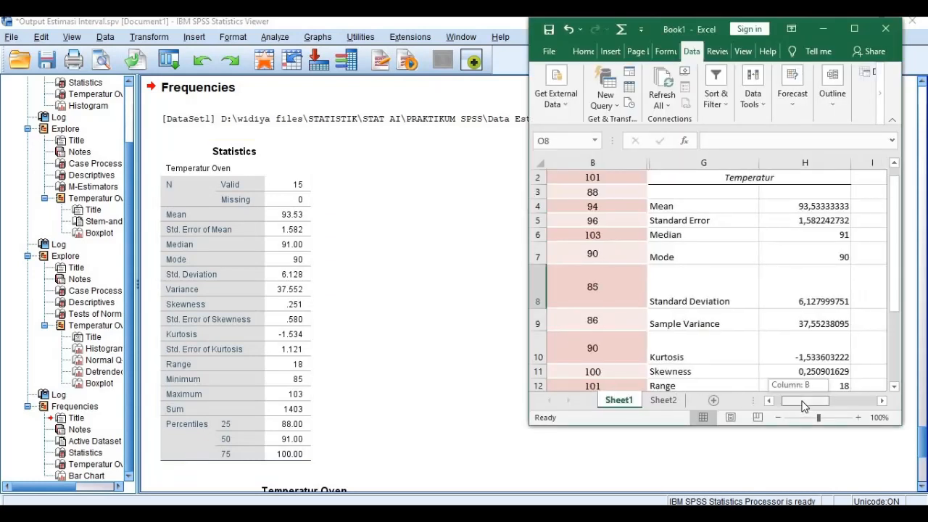
{"action": "scroll", "coordinate": [725, 361], "scroll_direction": "down", "scroll_amount": 1}
{"action": "scroll", "coordinate": [725, 361], "scroll_direction": "down", "scroll_amount": 1}
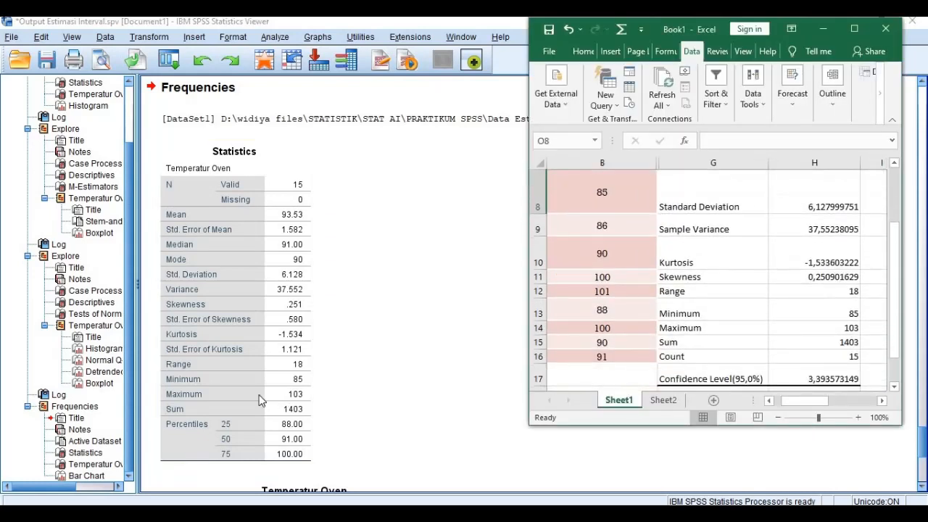
{"action": "scroll", "coordinate": [703, 389], "scroll_direction": "down", "scroll_amount": 1}
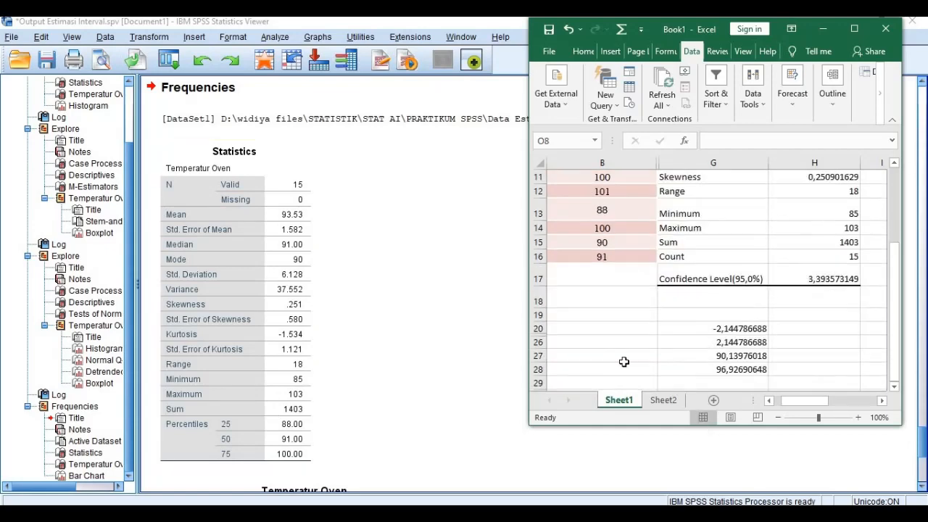
{"action": "scroll", "coordinate": [250, 457], "scroll_direction": "down", "scroll_amount": 1}
Examine the Temperatur Oven frequency table and bar chart in the SPSS output and return to the Statistics table
{"action": "scroll", "coordinate": [250, 398], "scroll_direction": "down", "scroll_amount": 4}
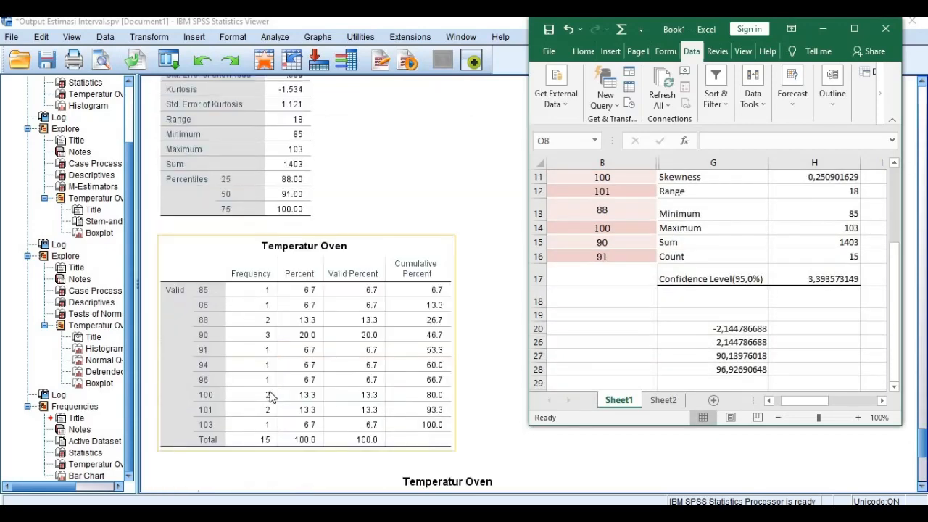
{"action": "scroll", "coordinate": [271, 292], "scroll_direction": "up", "scroll_amount": 1}
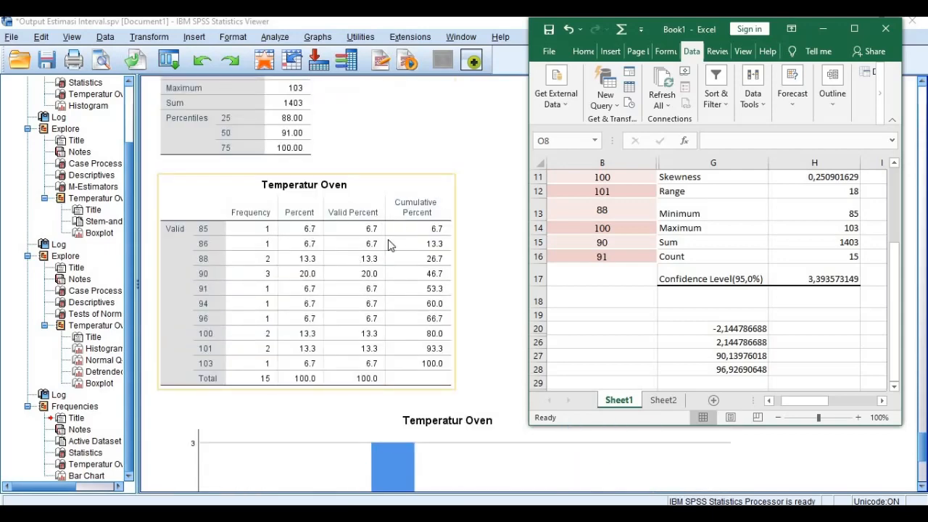
{"action": "scroll", "coordinate": [432, 179], "scroll_direction": "down", "scroll_amount": 1}
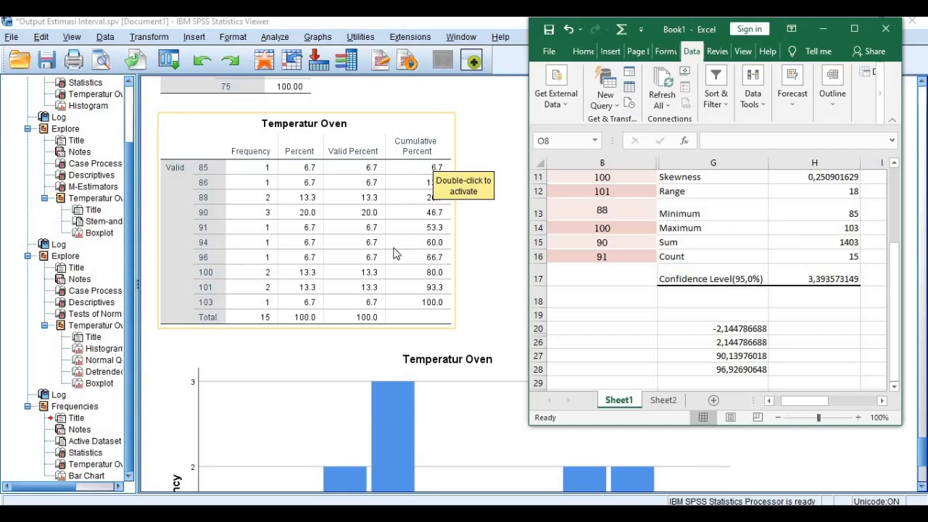
{"action": "scroll", "coordinate": [393, 247], "scroll_direction": "down", "scroll_amount": 4}
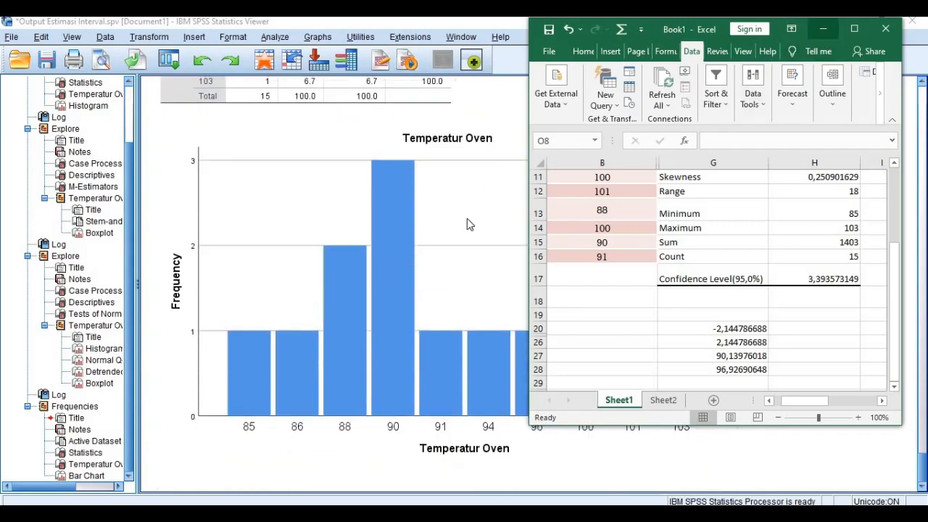
{"action": "left_click", "coordinate": [463, 255]}
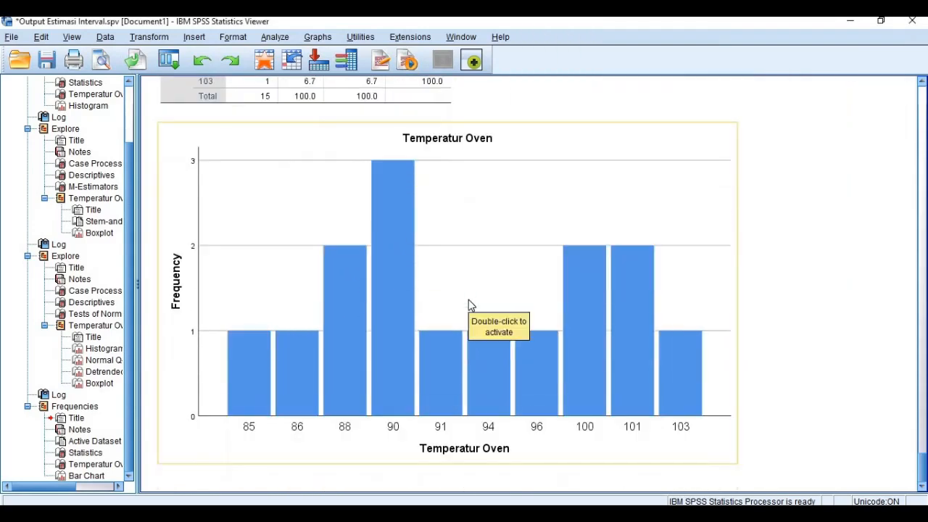
{"action": "scroll", "coordinate": [468, 304], "scroll_direction": "up", "scroll_amount": 9}
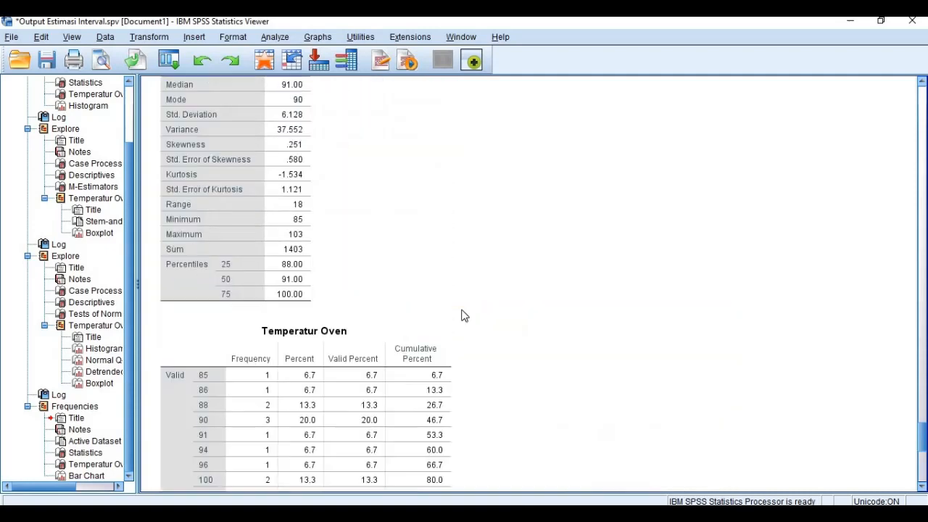
{"action": "scroll", "coordinate": [254, 220], "scroll_direction": "up", "scroll_amount": 1}
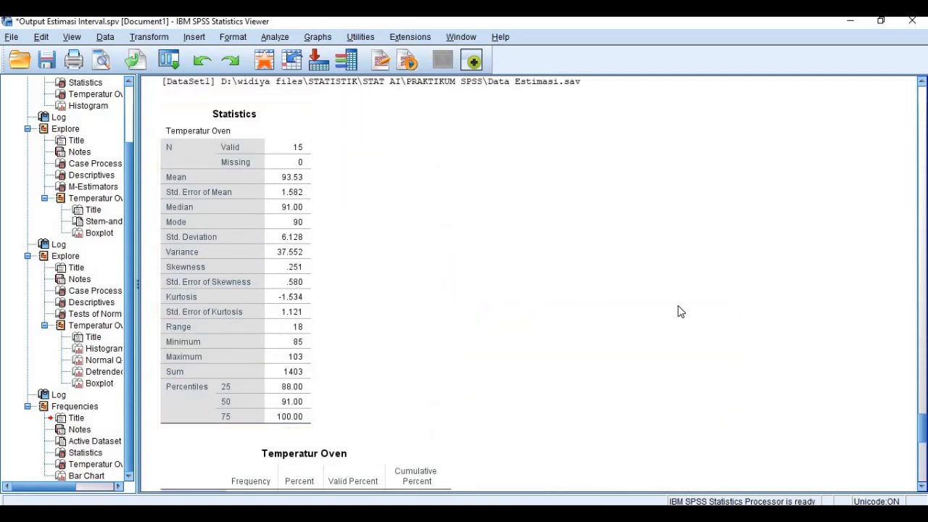